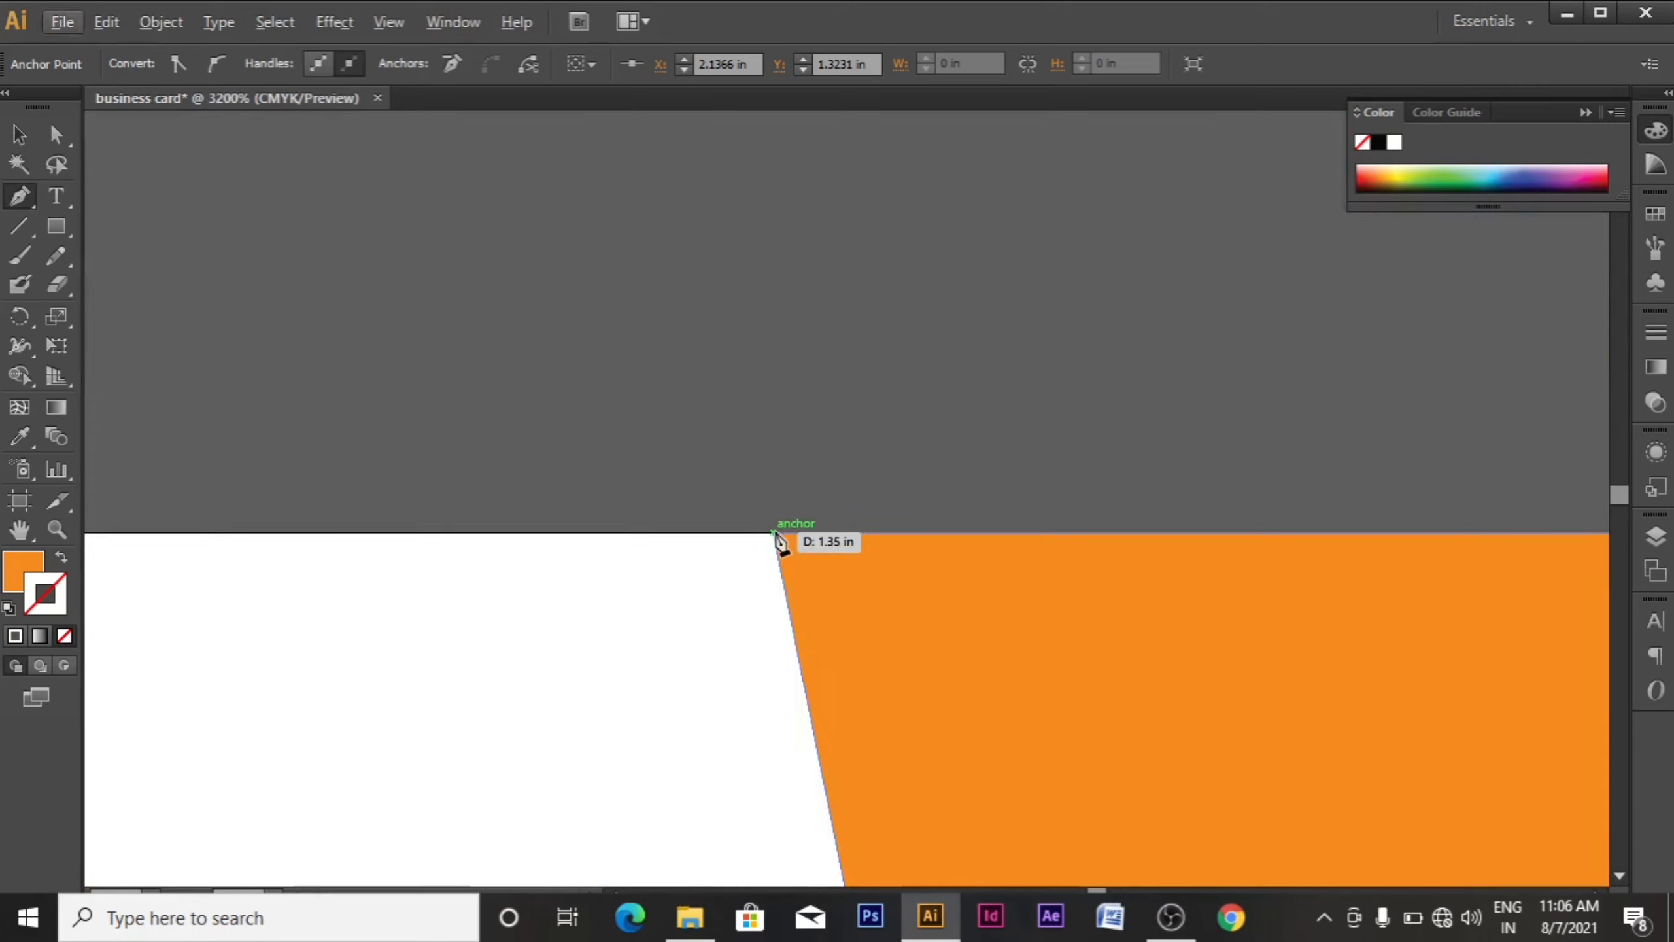
- Close the triangular ray along the first card's top edge and fill it with the black sampled from the existing black ray
{"action": "left_click", "coordinate": [778, 535]}
{"action": "left_click_drag", "start_coordinate": [658, 549], "coordinate": [1329, 549]}
{"action": "left_click", "coordinate": [226, 535]}
{"action": "scroll", "coordinate": [235, 593], "scroll_direction": "down", "scroll_amount": 6}
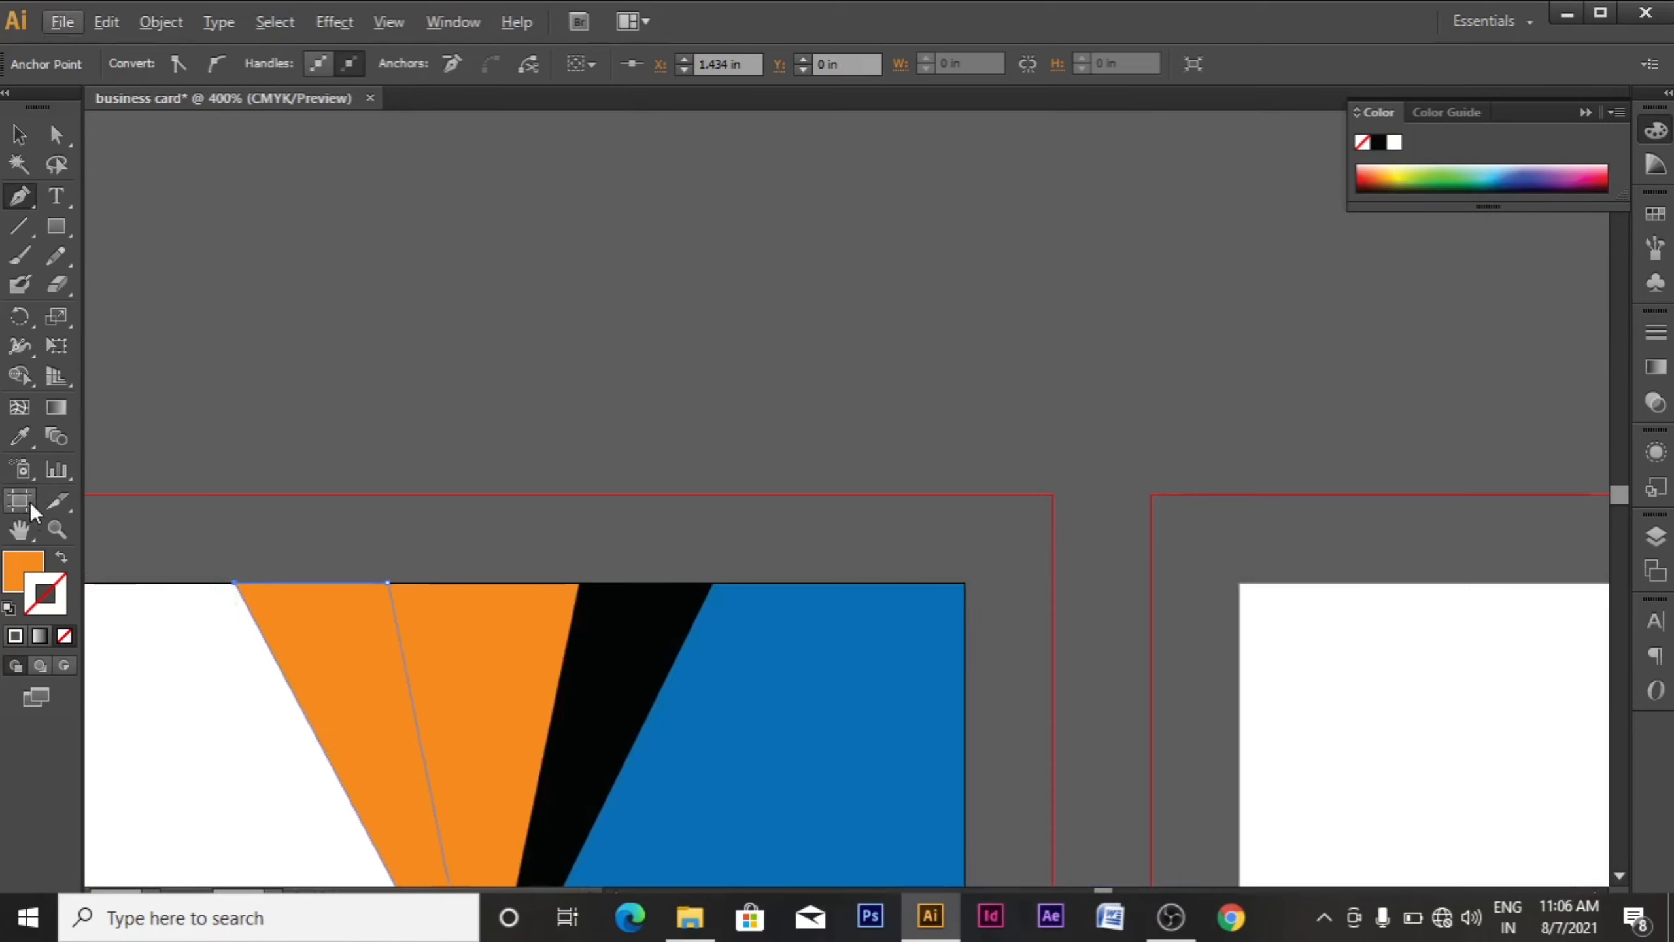
{"action": "left_click", "coordinate": [20, 436]}
{"action": "left_click", "coordinate": [583, 751]}
{"action": "scroll", "coordinate": [582, 552], "scroll_direction": "down", "scroll_amount": 2}
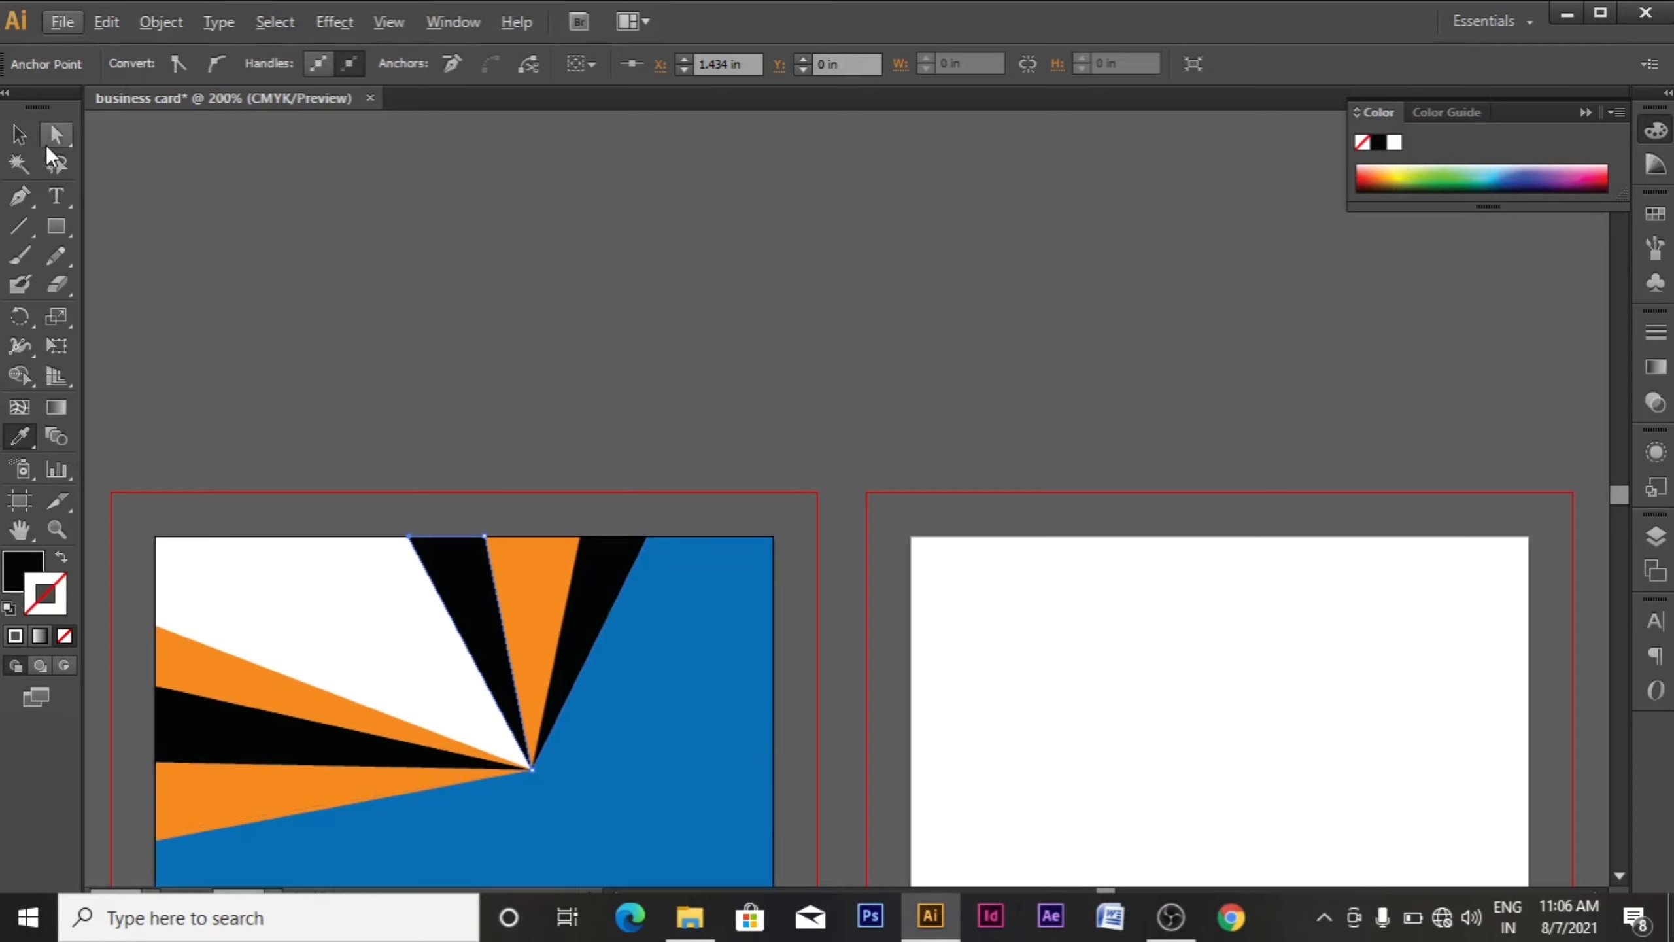
- Shift the new black ray's upper corners left along the card edge and extend the adjacent orange ray's upper corner to meet it
{"action": "left_click", "coordinate": [49, 145]}
{"action": "key", "text": "Left"}
{"action": "key", "text": "Left"}
{"action": "key", "text": "Left"}
{"action": "key", "text": "Left"}
{"action": "key", "text": "Left"}
{"action": "key", "text": "Left"}
{"action": "key", "text": "Left"}
{"action": "key", "text": "Left"}
{"action": "key", "text": "Left"}
{"action": "key", "text": "Left"}
{"action": "key", "text": "Left"}
{"action": "key", "text": "Left"}
{"action": "key", "text": "Left"}
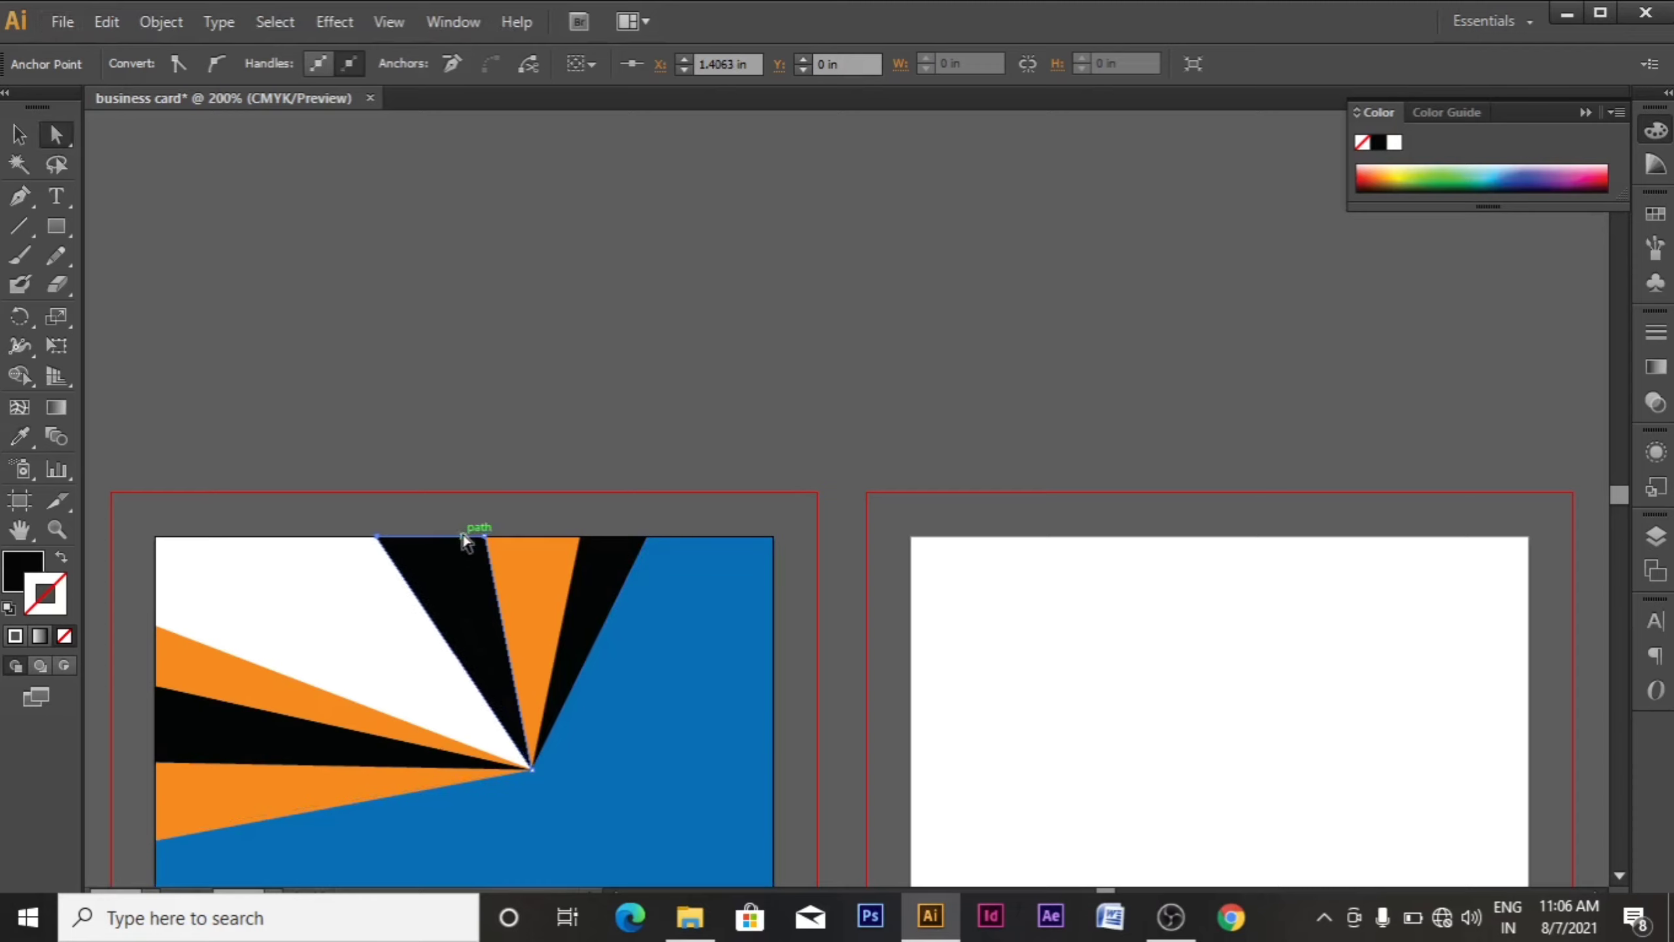
{"action": "mouse_move", "coordinate": [466, 539]}
{"action": "left_mouse_down"}
{"action": "mouse_move", "coordinate": [512, 546]}
{"action": "mouse_move", "coordinate": [465, 538]}
{"action": "left_mouse_up"}
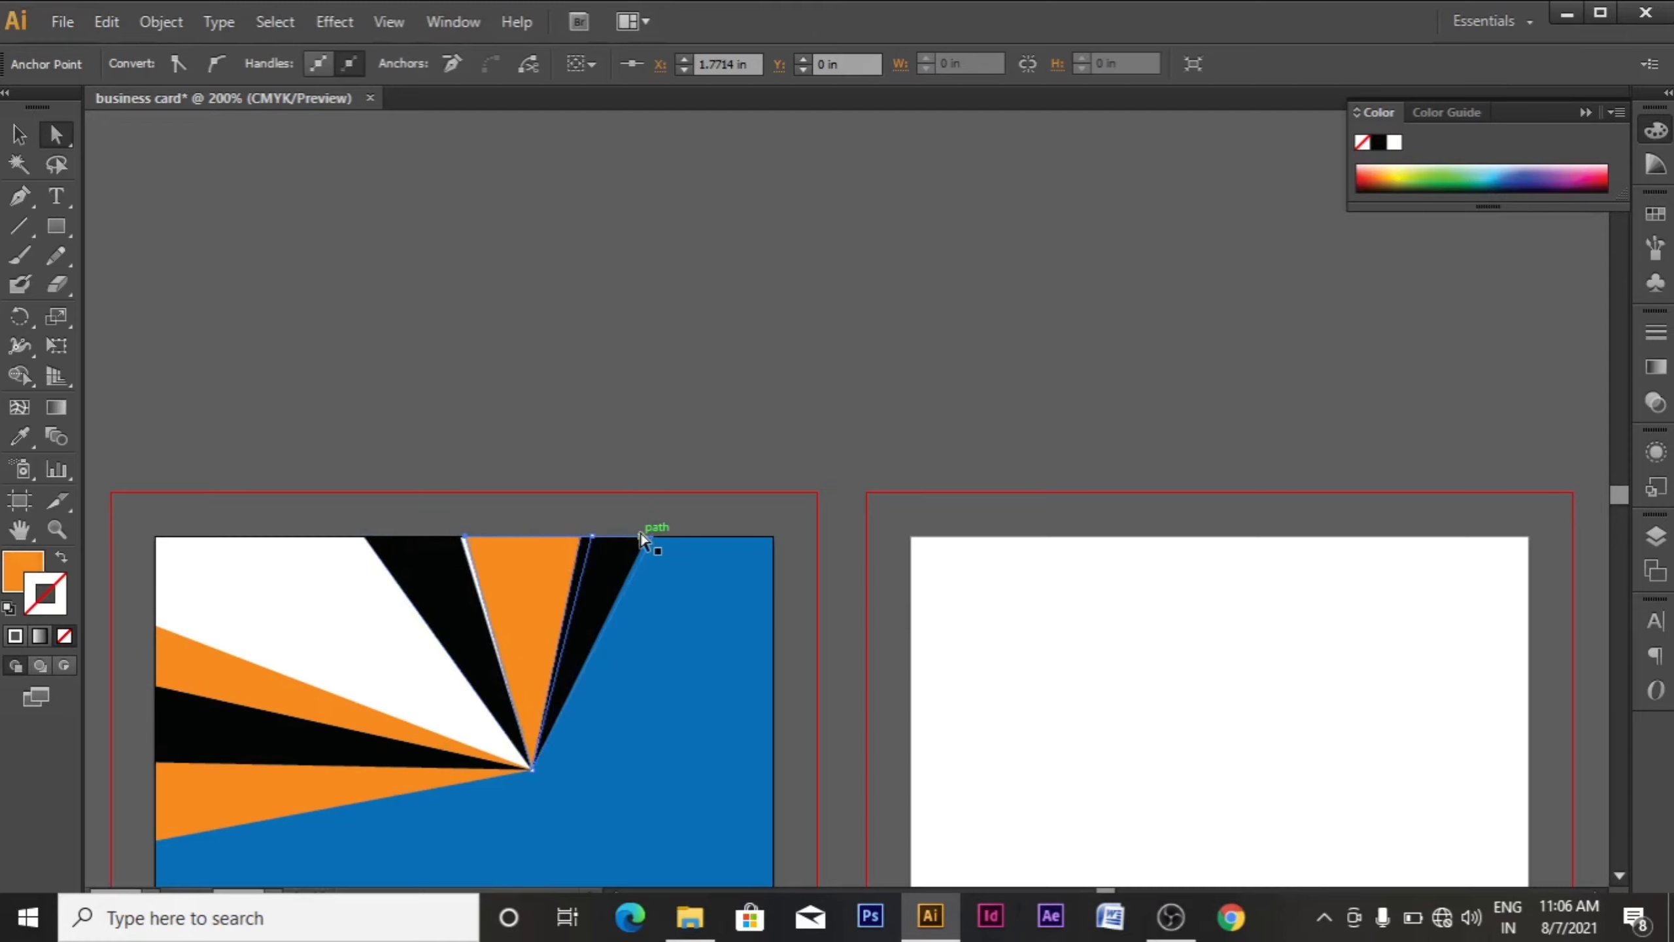
{"action": "left_click", "coordinate": [621, 437]}
- Draw an orange triangular ray from the card's top edge to the convergence point, bordering the leftmost upper black ray
{"action": "left_click_drag", "start_coordinate": [276, 539], "coordinate": [577, 503]}
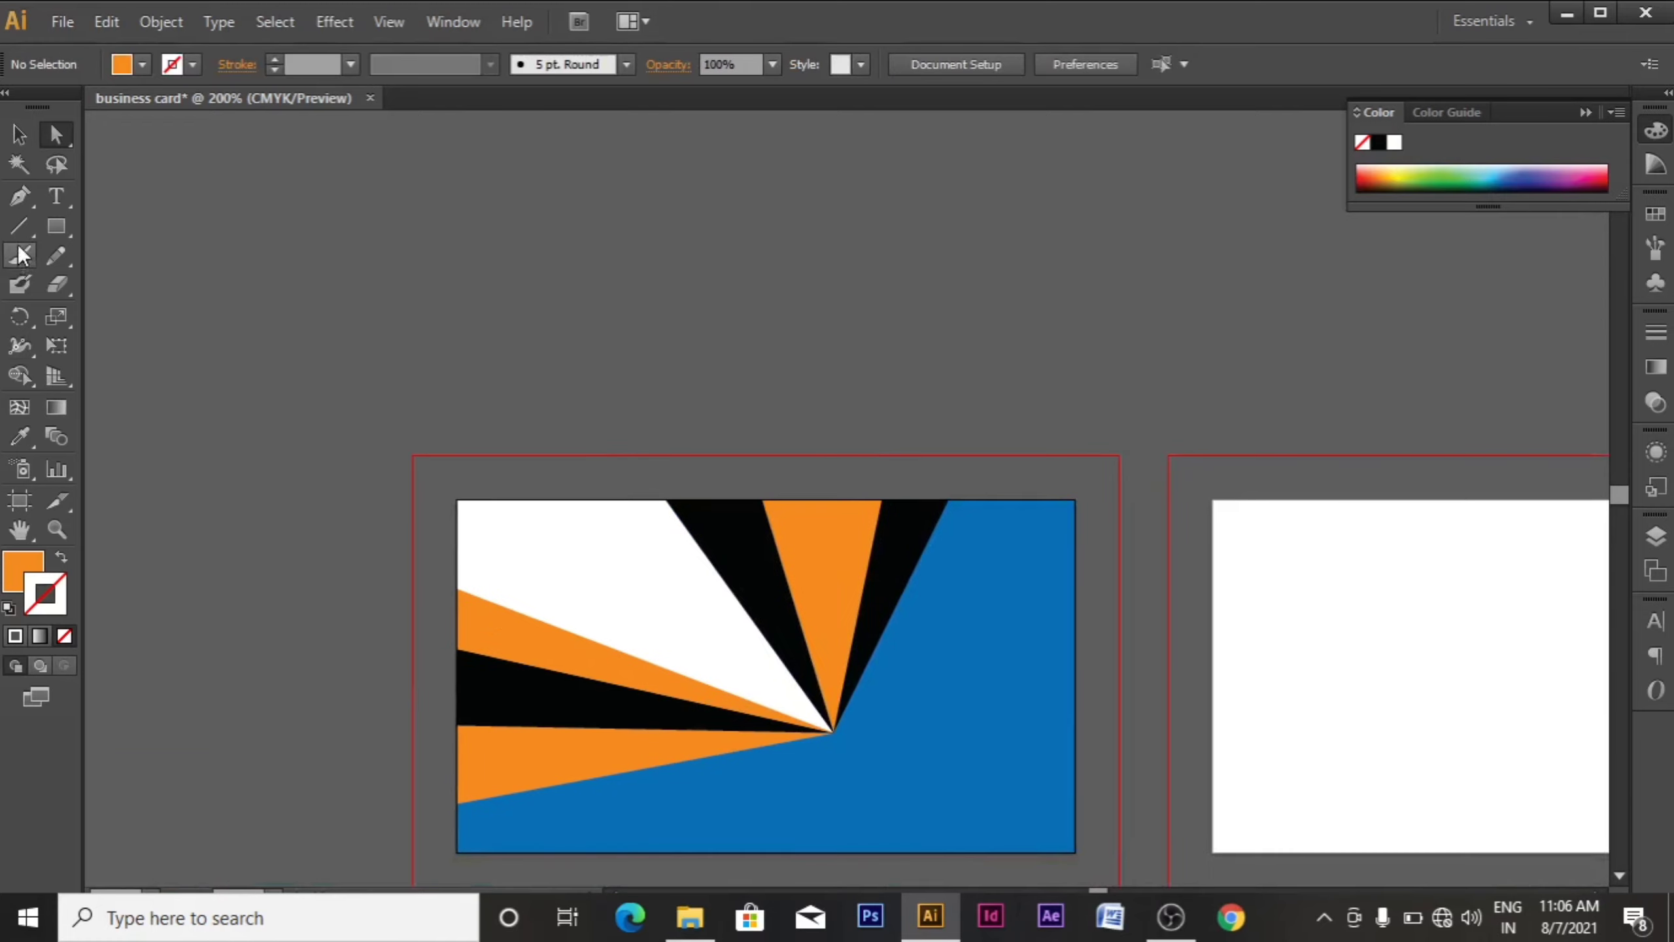
{"action": "key", "text": "p"}
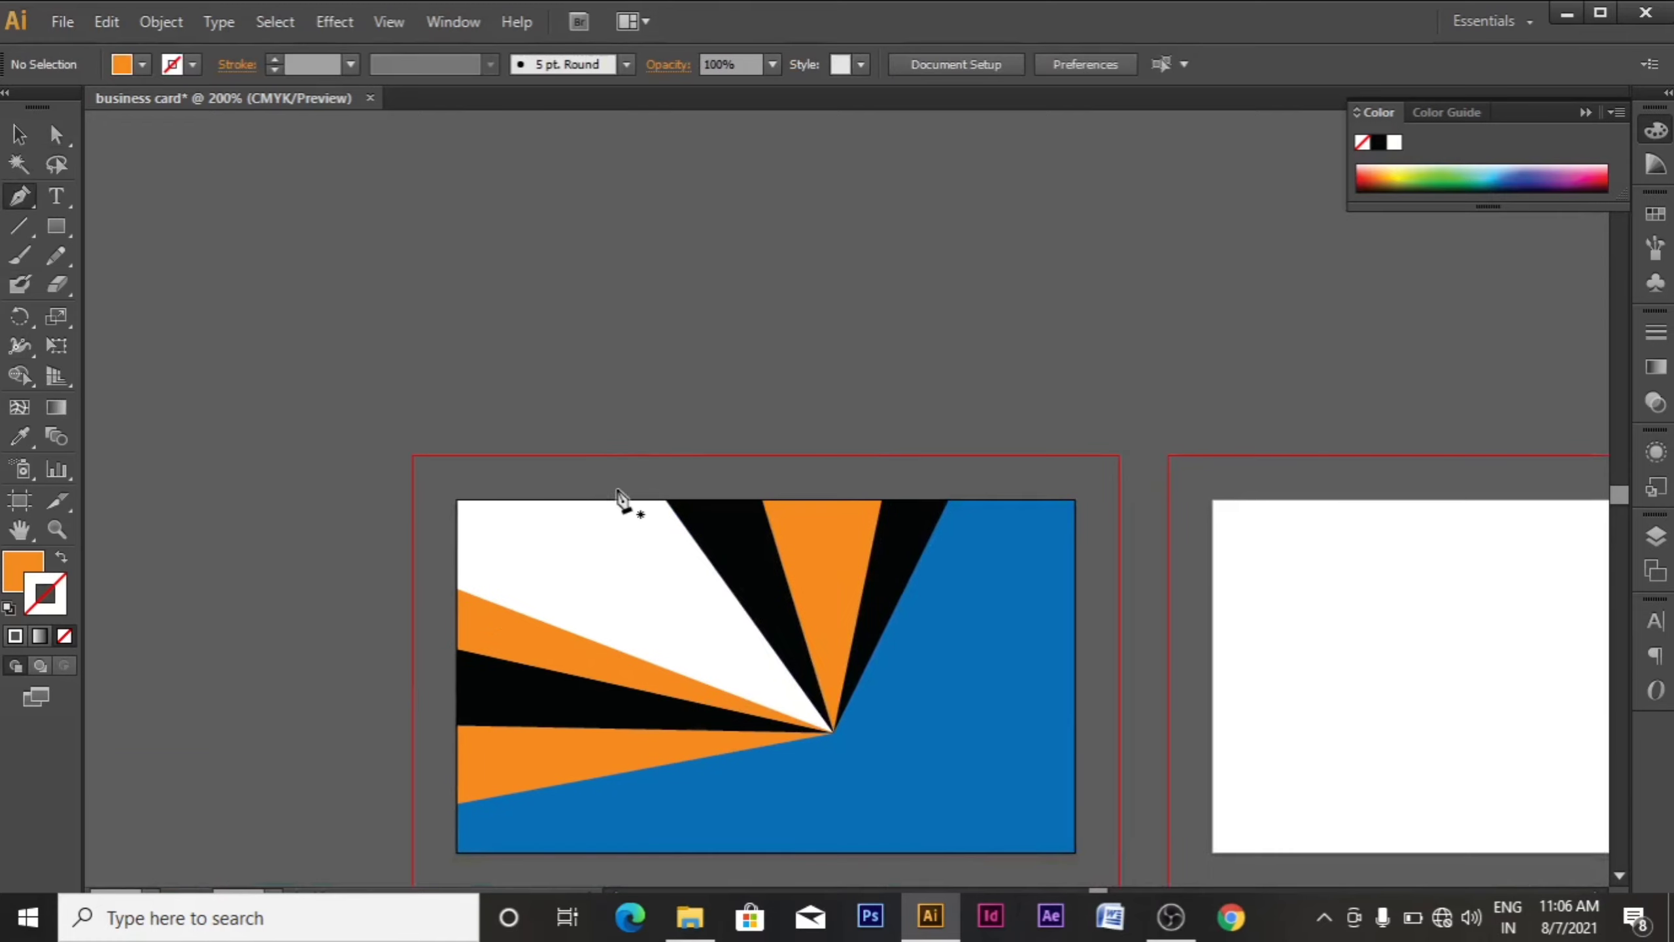
{"action": "left_click", "coordinate": [546, 500]}
{"action": "scroll", "coordinate": [832, 728], "scroll_direction": "up", "scroll_amount": 10}
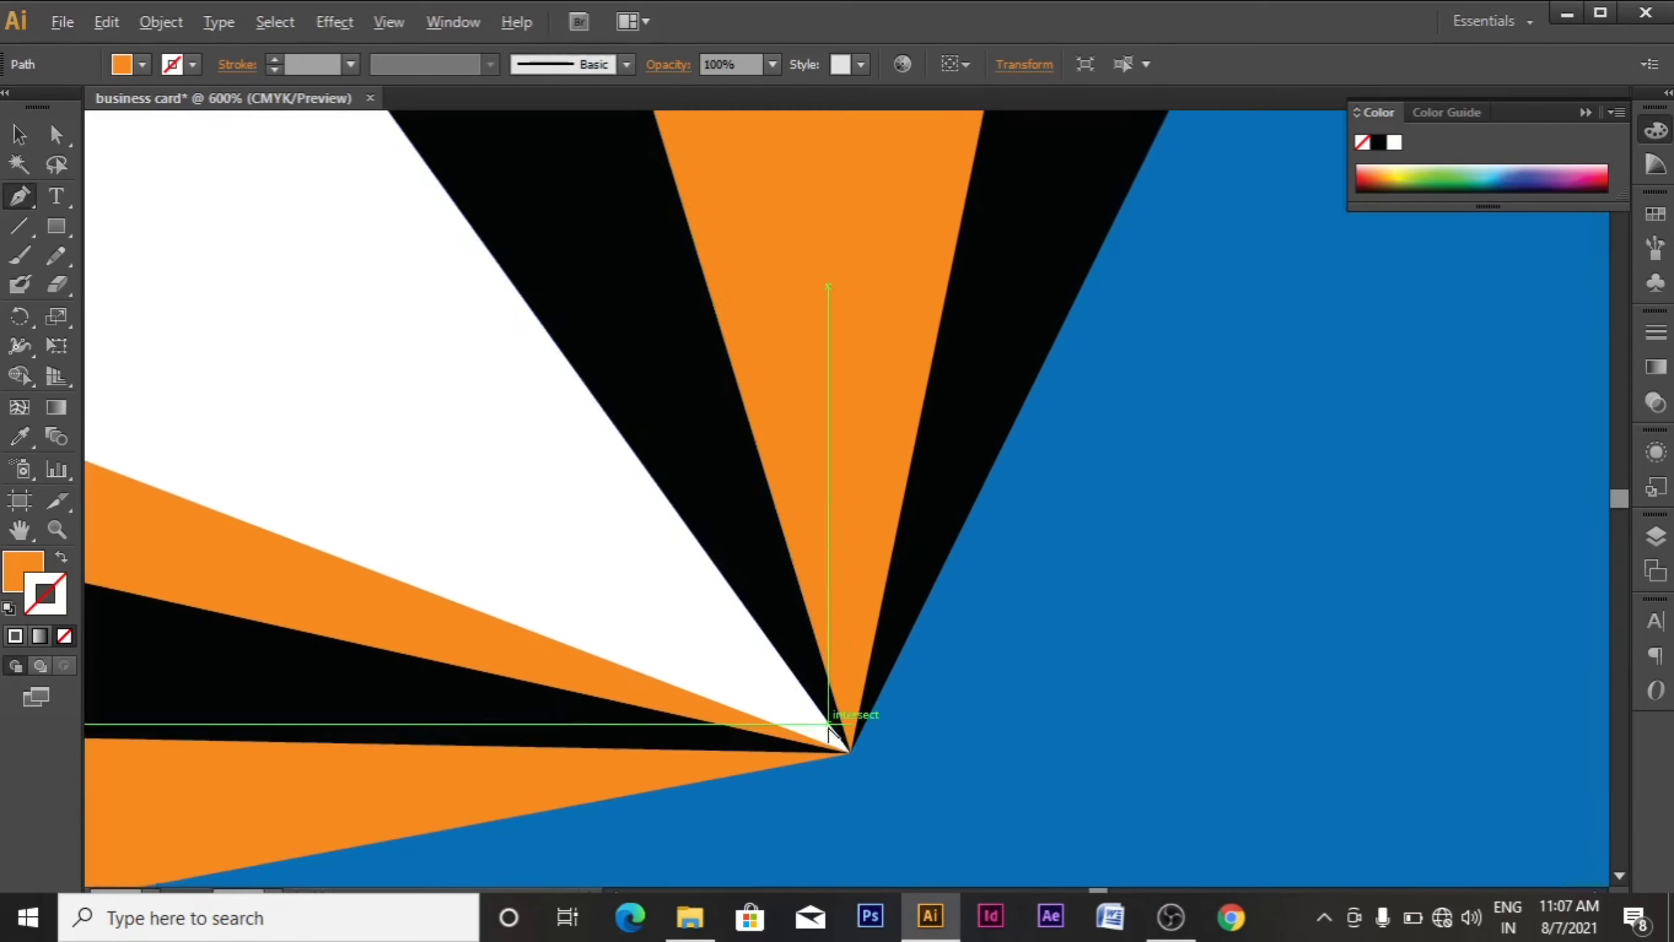
{"action": "left_click_drag", "start_coordinate": [801, 724], "coordinate": [680, 558]}
{"action": "left_click_drag", "start_coordinate": [712, 661], "coordinate": [746, 631]}
{"action": "left_click", "coordinate": [799, 600]}
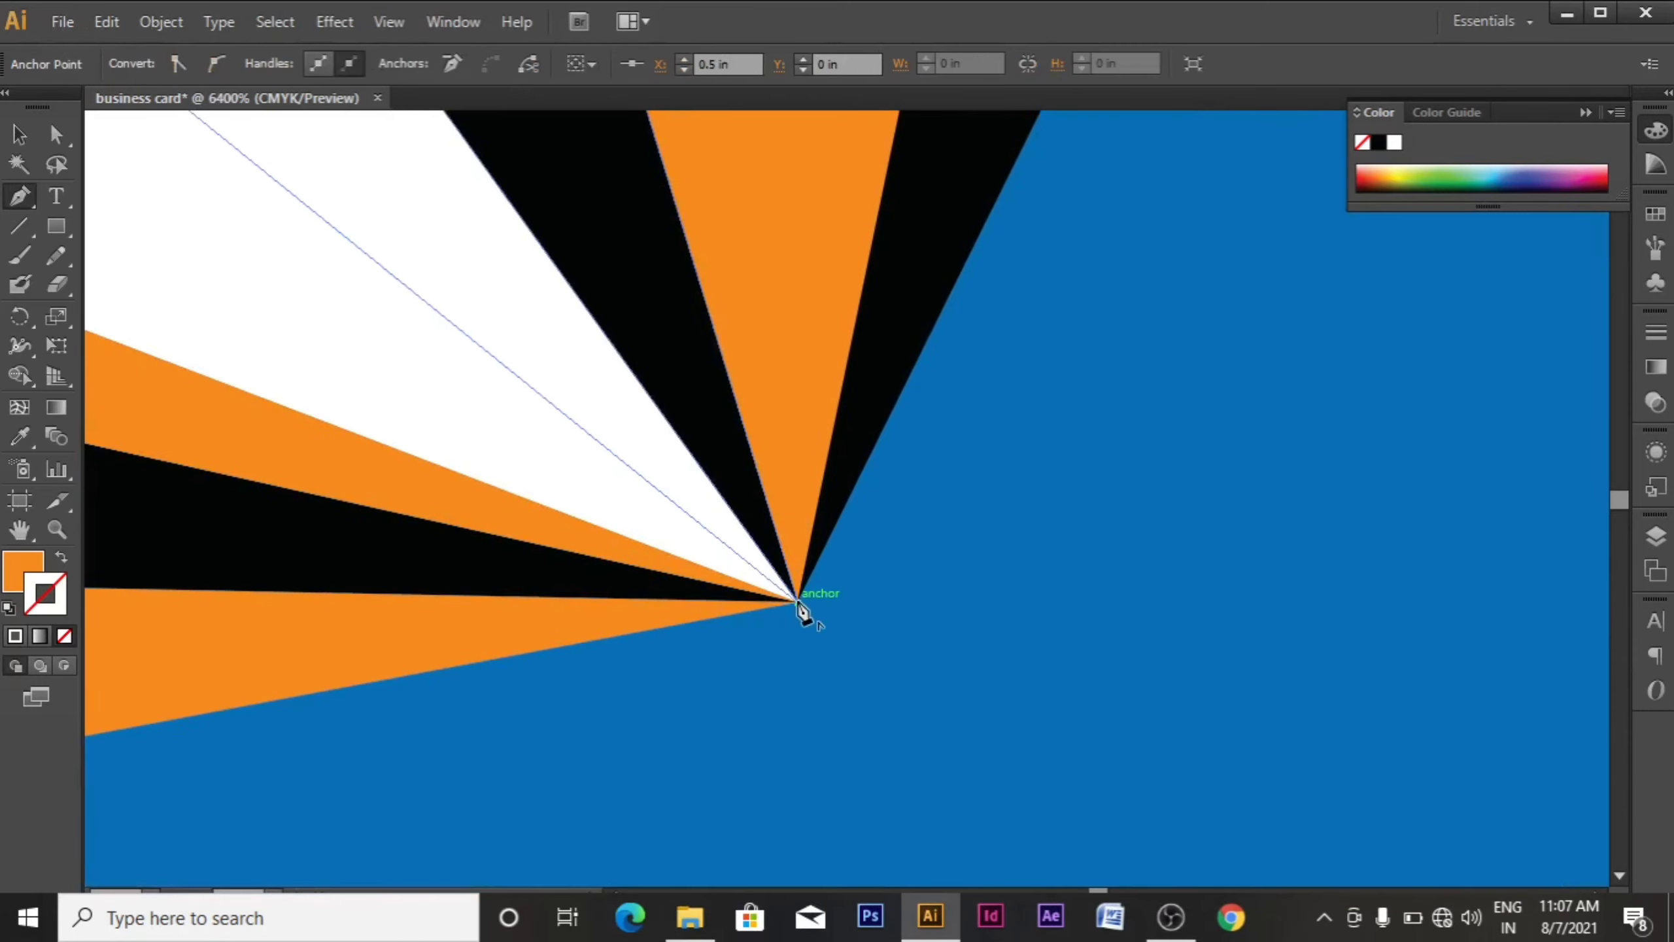
{"action": "scroll", "coordinate": [677, 457], "scroll_direction": "down", "scroll_amount": 4}
{"action": "scroll", "coordinate": [670, 453], "scroll_direction": "down", "scroll_amount": 5}
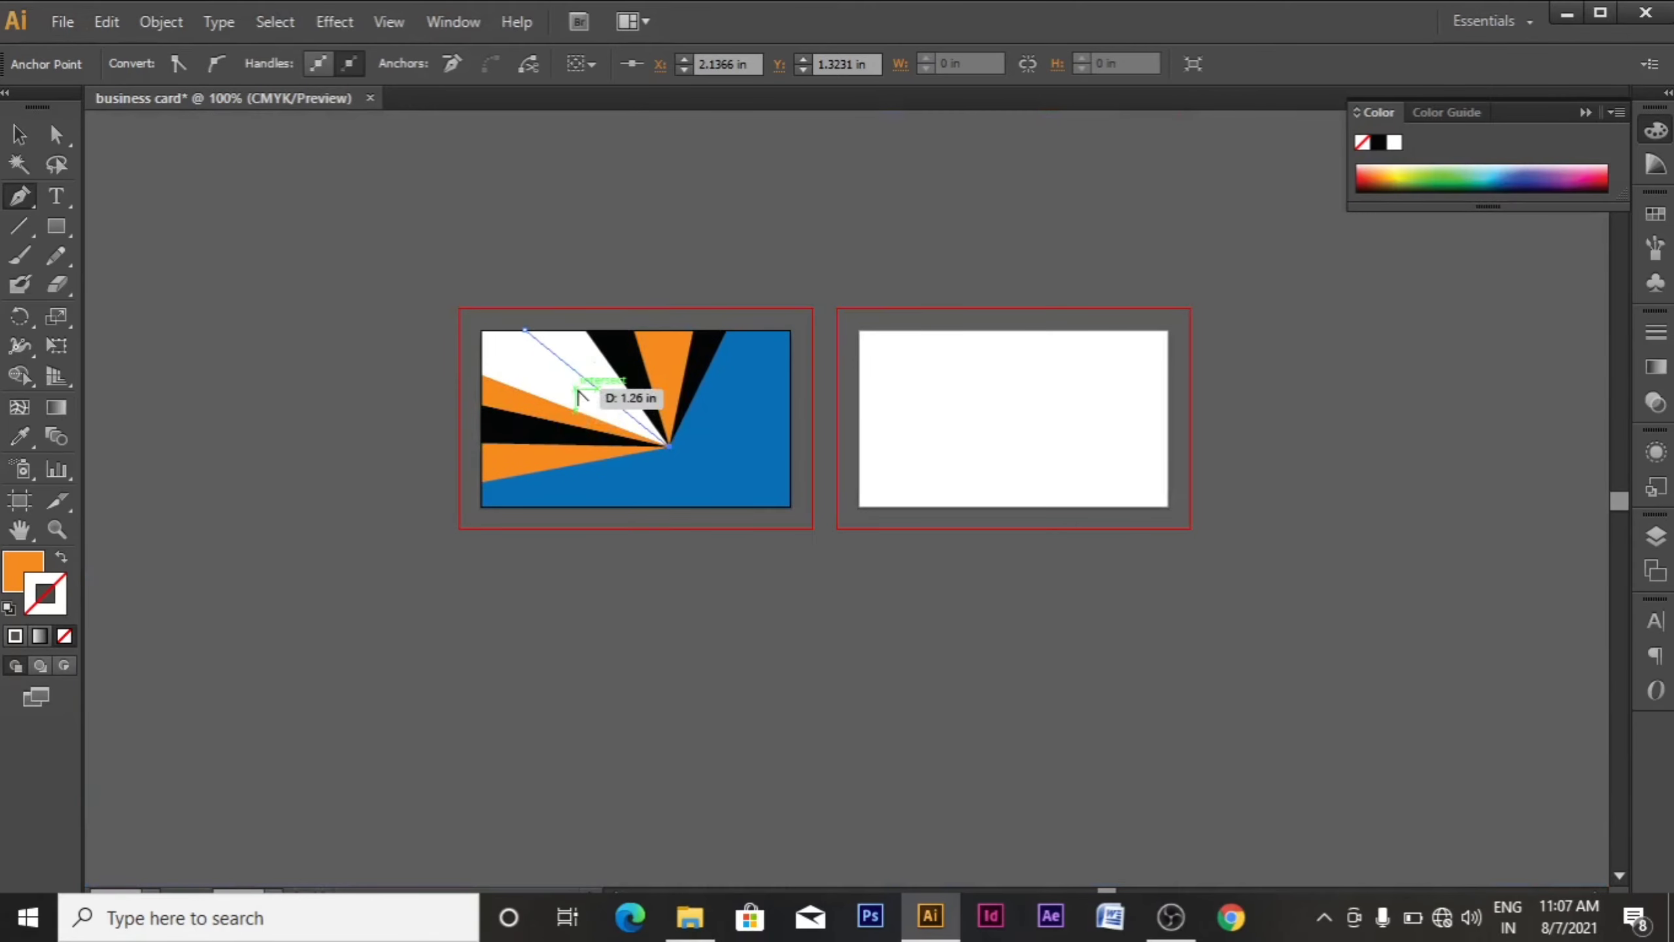
{"action": "scroll", "coordinate": [580, 374], "scroll_direction": "up", "scroll_amount": 4}
{"action": "left_click", "coordinate": [736, 442]}
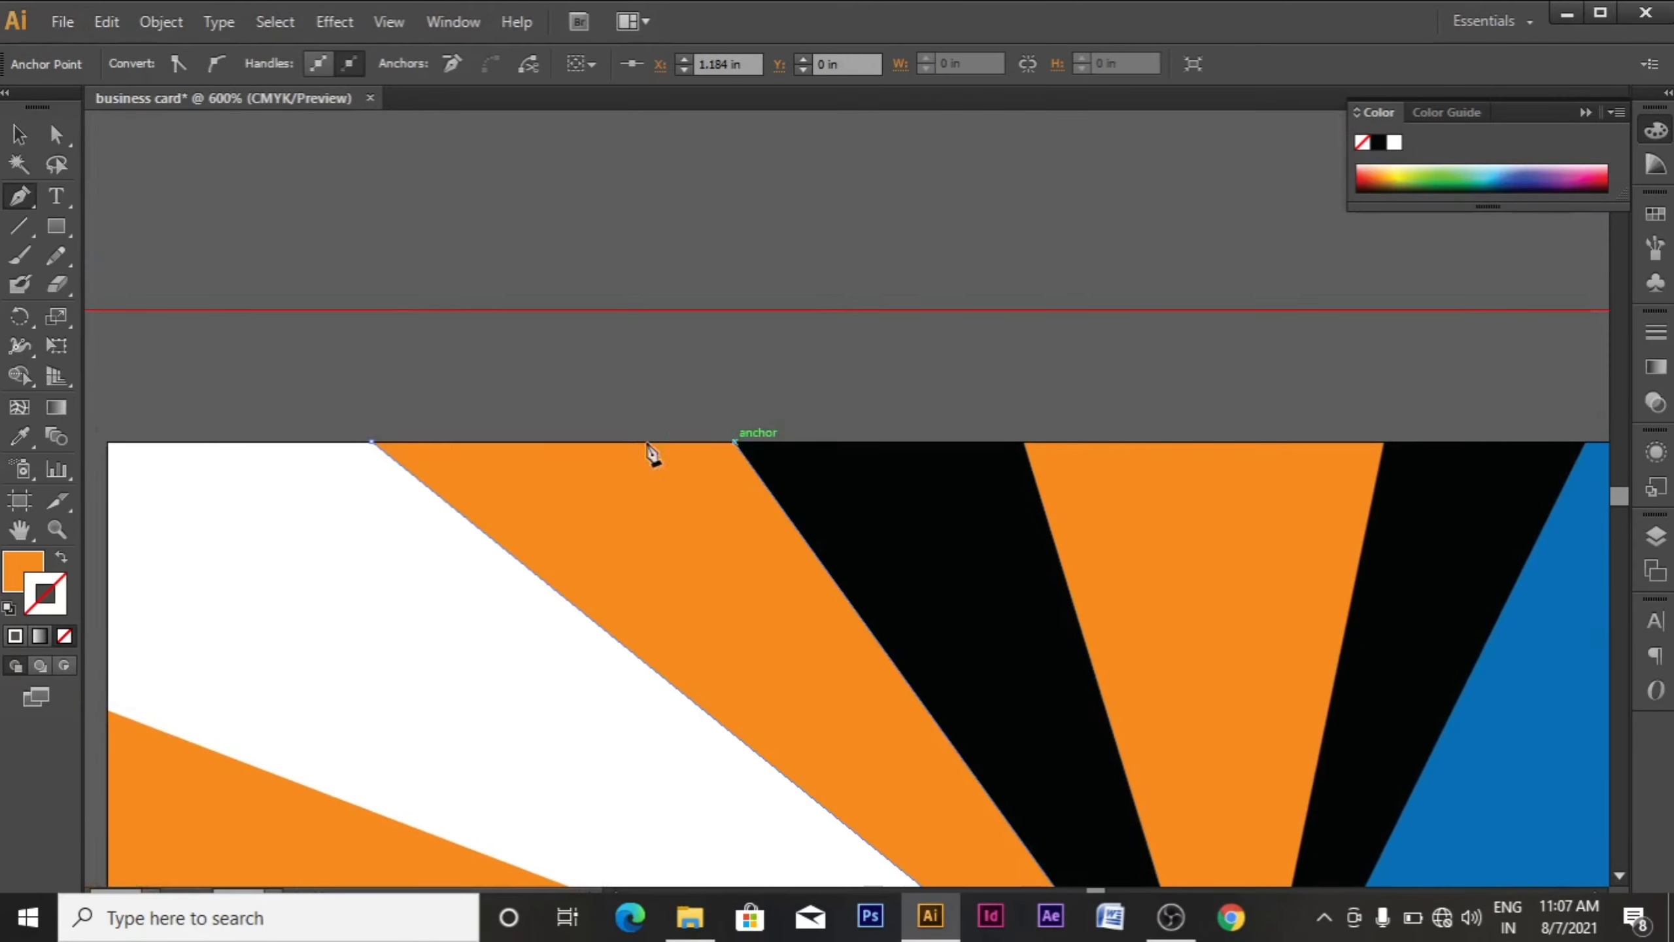
{"action": "left_click", "coordinate": [372, 441]}
- Draw a closed shape over the remaining white area, from the card's upper-left corner to the rays' convergence point
{"action": "left_click", "coordinate": [109, 442]}
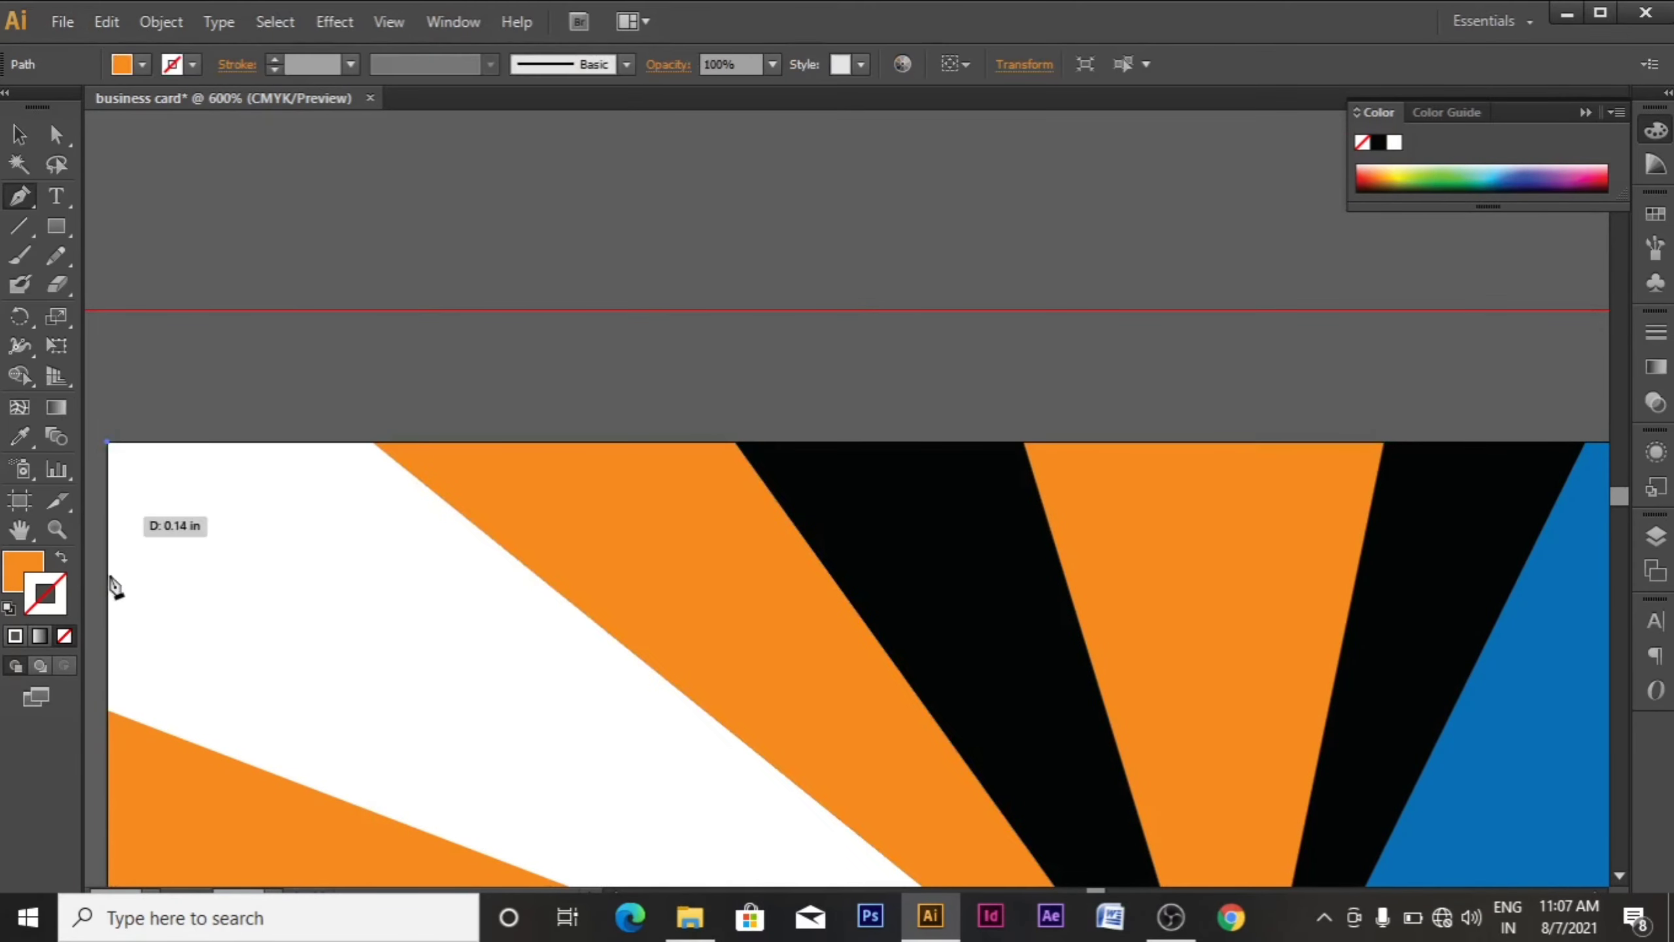
{"action": "left_click", "coordinate": [109, 712]}
{"action": "scroll", "coordinate": [647, 690], "scroll_direction": "down", "scroll_amount": 5}
{"action": "scroll", "coordinate": [648, 691], "scroll_direction": "right", "scroll_amount": 5}
{"action": "left_click", "coordinate": [818, 806]}
{"action": "scroll", "coordinate": [817, 806], "scroll_direction": "up", "scroll_amount": 5}
{"action": "scroll", "coordinate": [818, 806], "scroll_direction": "left", "scroll_amount": 5}
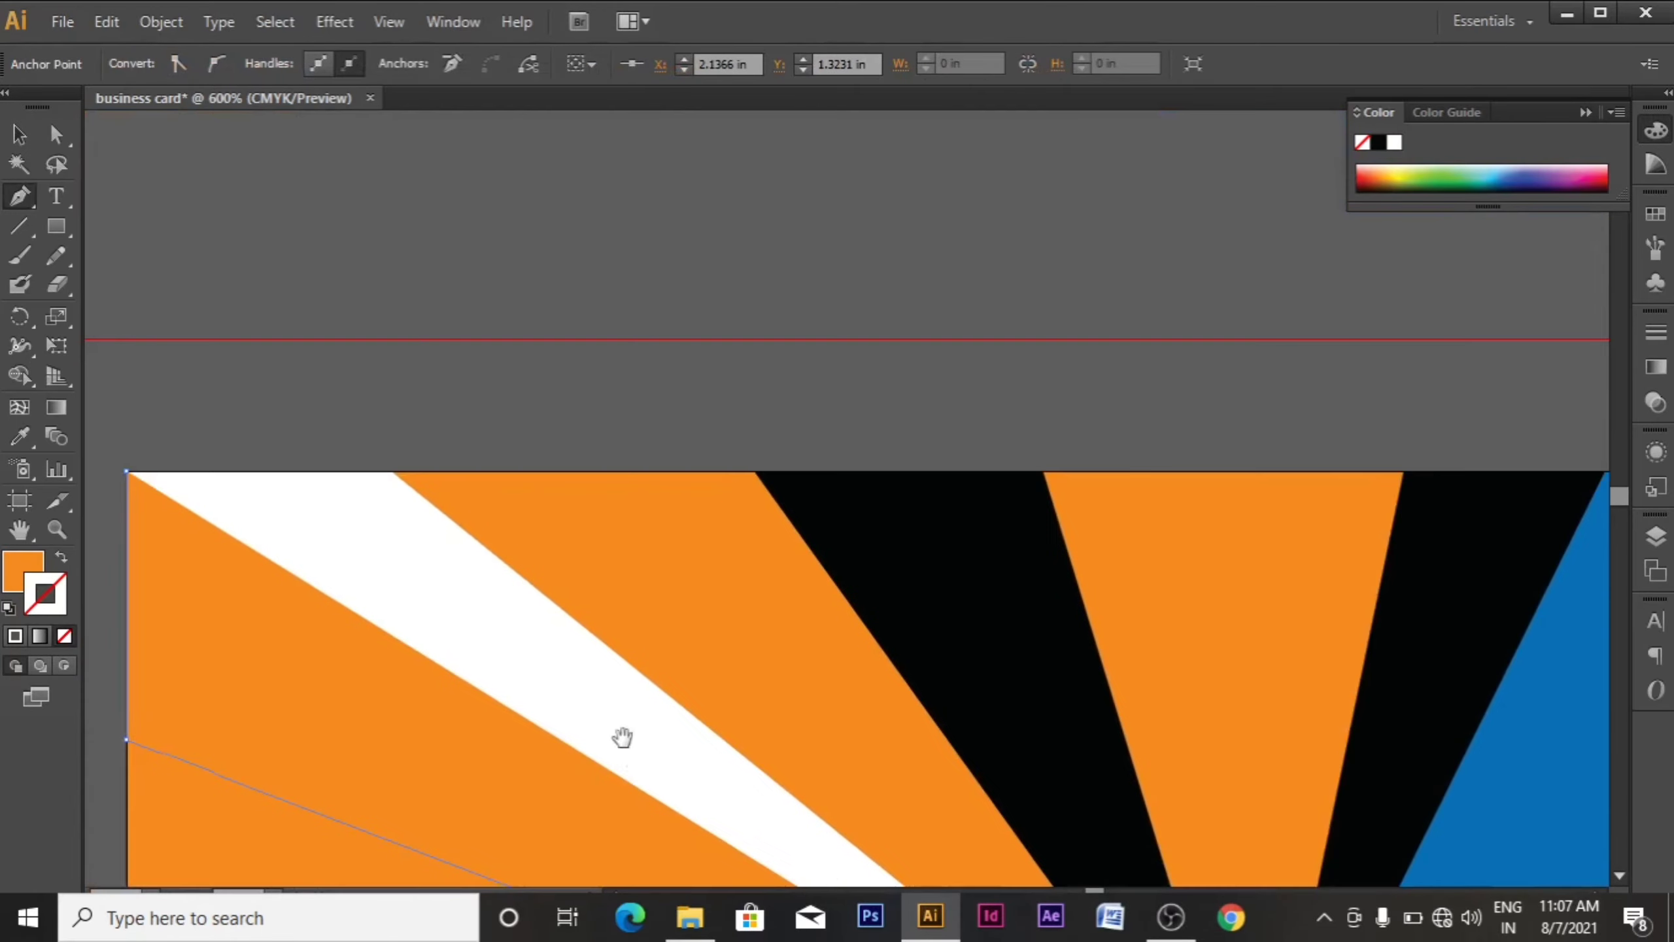
{"action": "left_click", "coordinate": [392, 471]}
{"action": "left_click", "coordinate": [127, 471]}
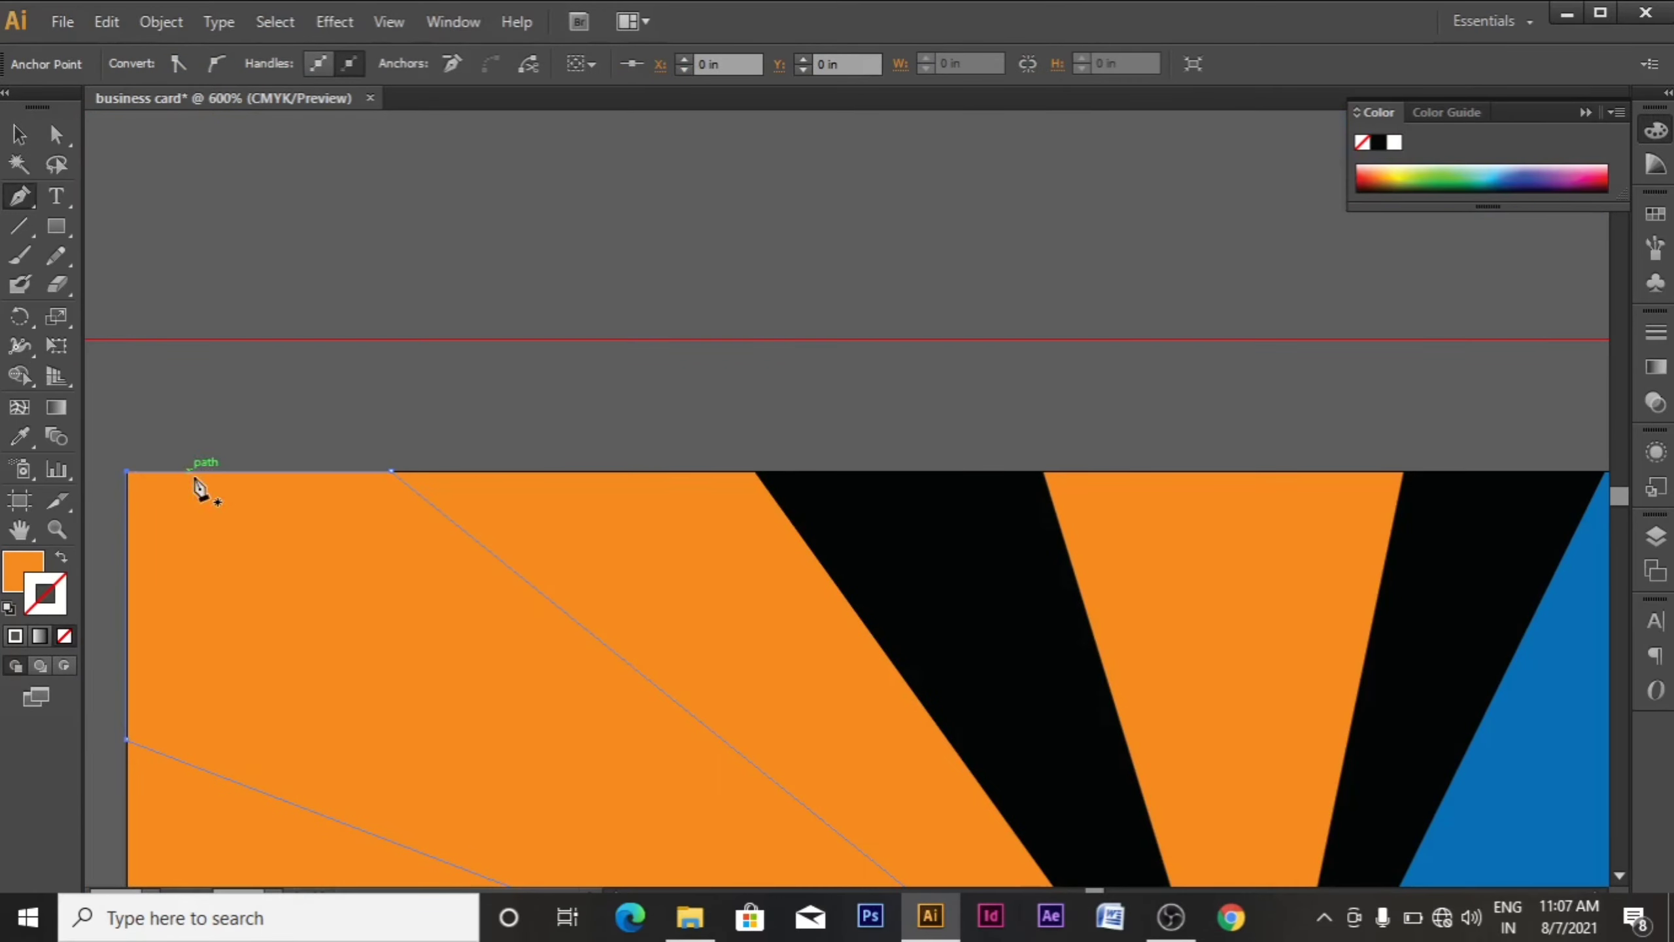
- Fill the new corner shape with the black sampled from a neighbouring ray and deselect it
{"action": "left_click", "coordinate": [32, 436]}
{"action": "left_click", "coordinate": [843, 528]}
{"action": "scroll", "coordinate": [634, 437], "scroll_direction": "down", "scroll_amount": 5}
{"action": "left_click", "coordinate": [964, 707], "text": "ctrl"}
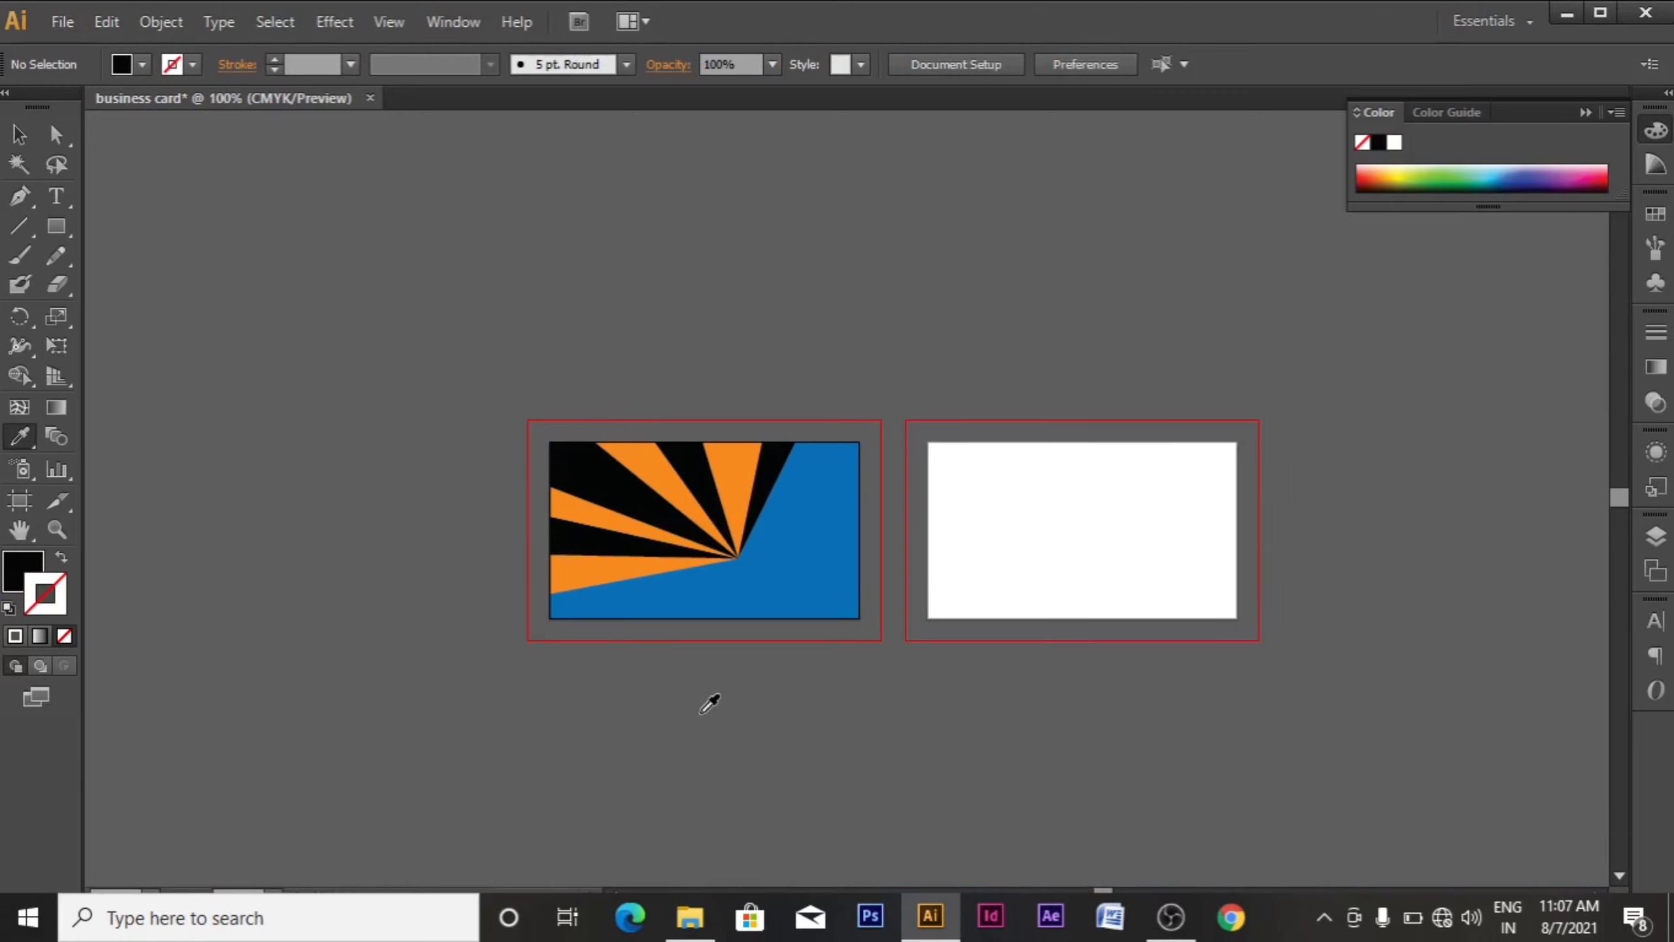
- Delete the large single-colour background shape below and to the right of the rays
{"action": "scroll", "coordinate": [701, 712], "scroll_direction": "up", "scroll_amount": 4}
{"action": "scroll", "coordinate": [735, 489], "scroll_direction": "down", "scroll_amount": 3}
{"action": "left_click_drag", "start_coordinate": [785, 439], "coordinate": [759, 680]}
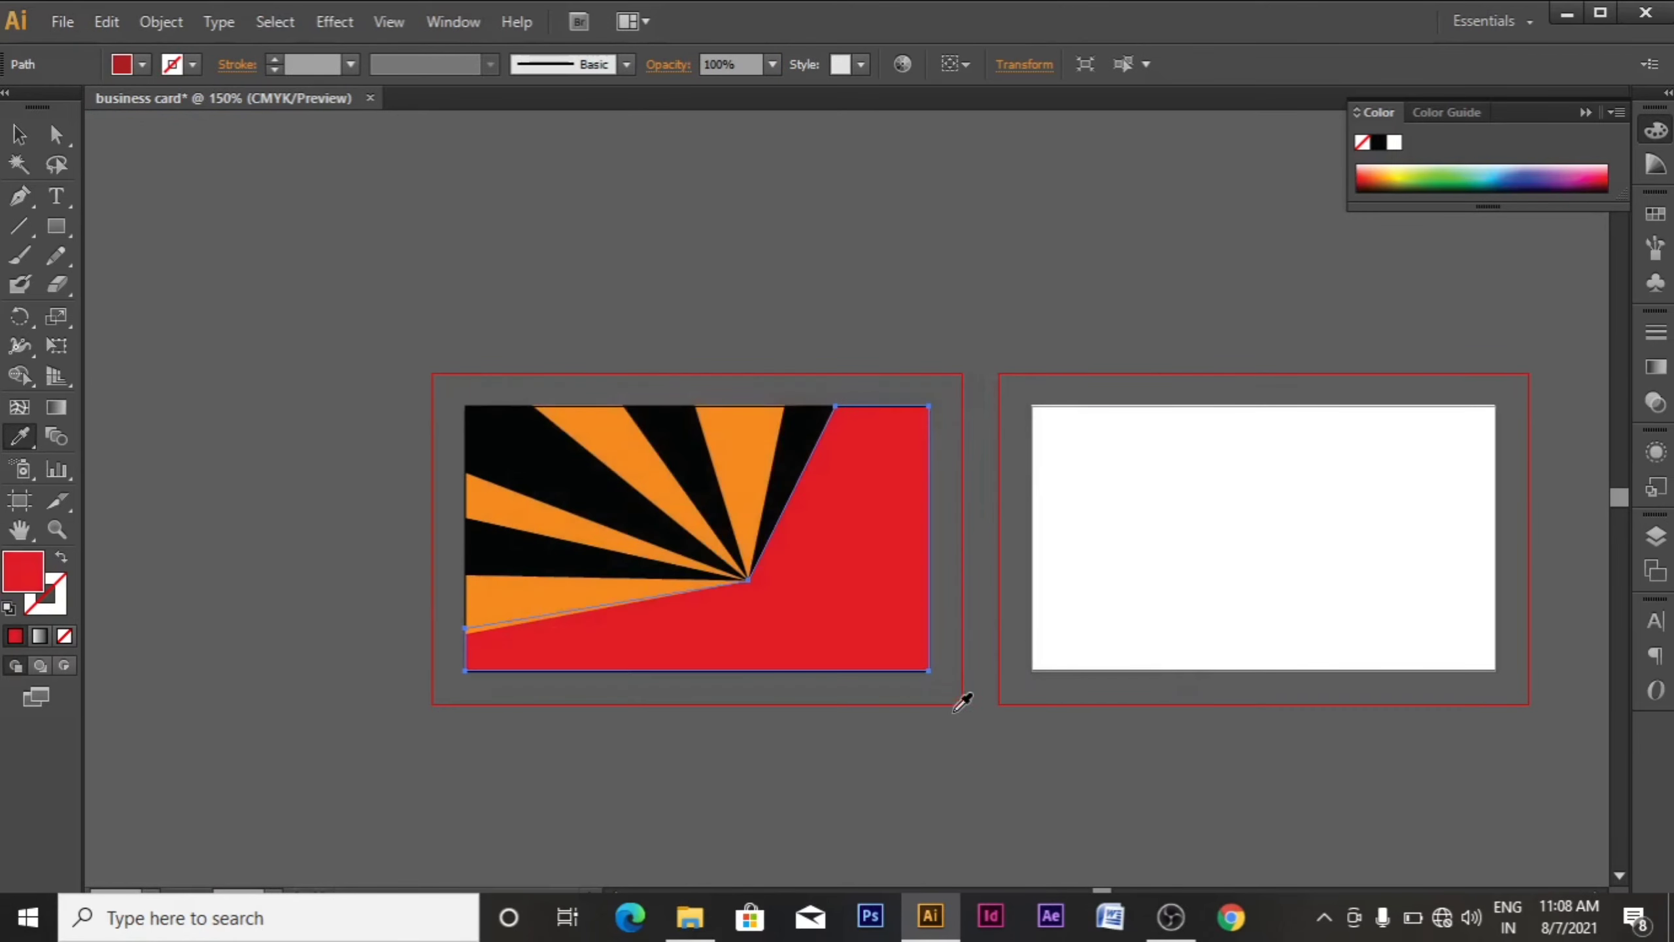
{"action": "left_click", "coordinate": [930, 792], "text": "ctrl"}
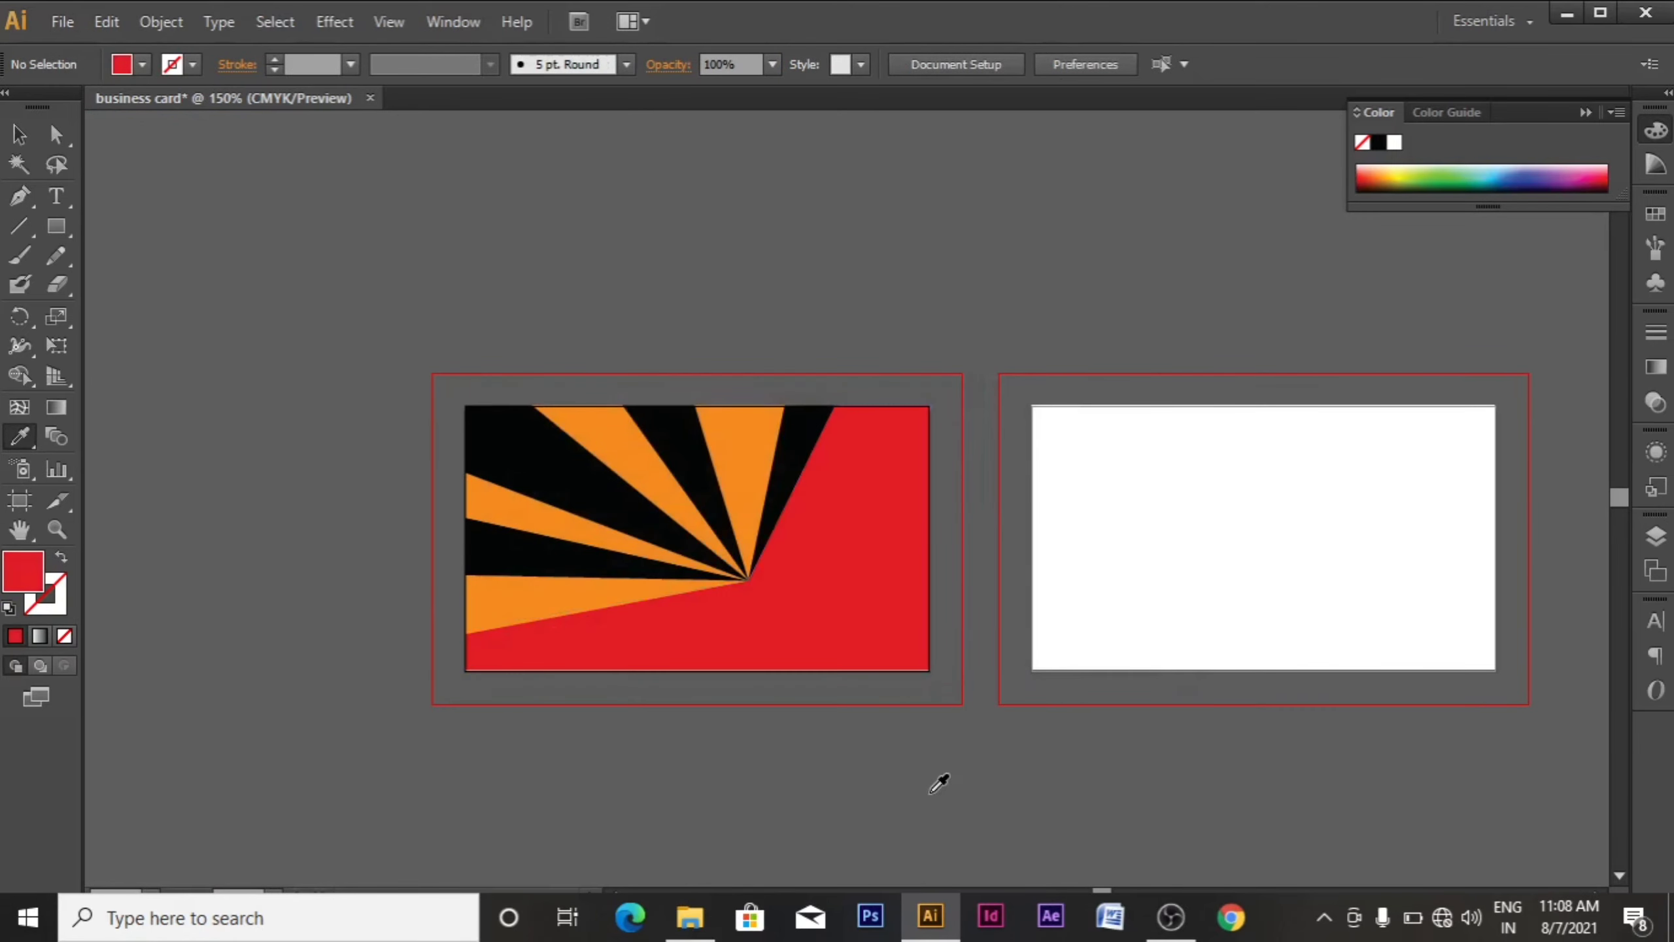
{"action": "left_click", "coordinate": [832, 646], "text": "ctrl"}
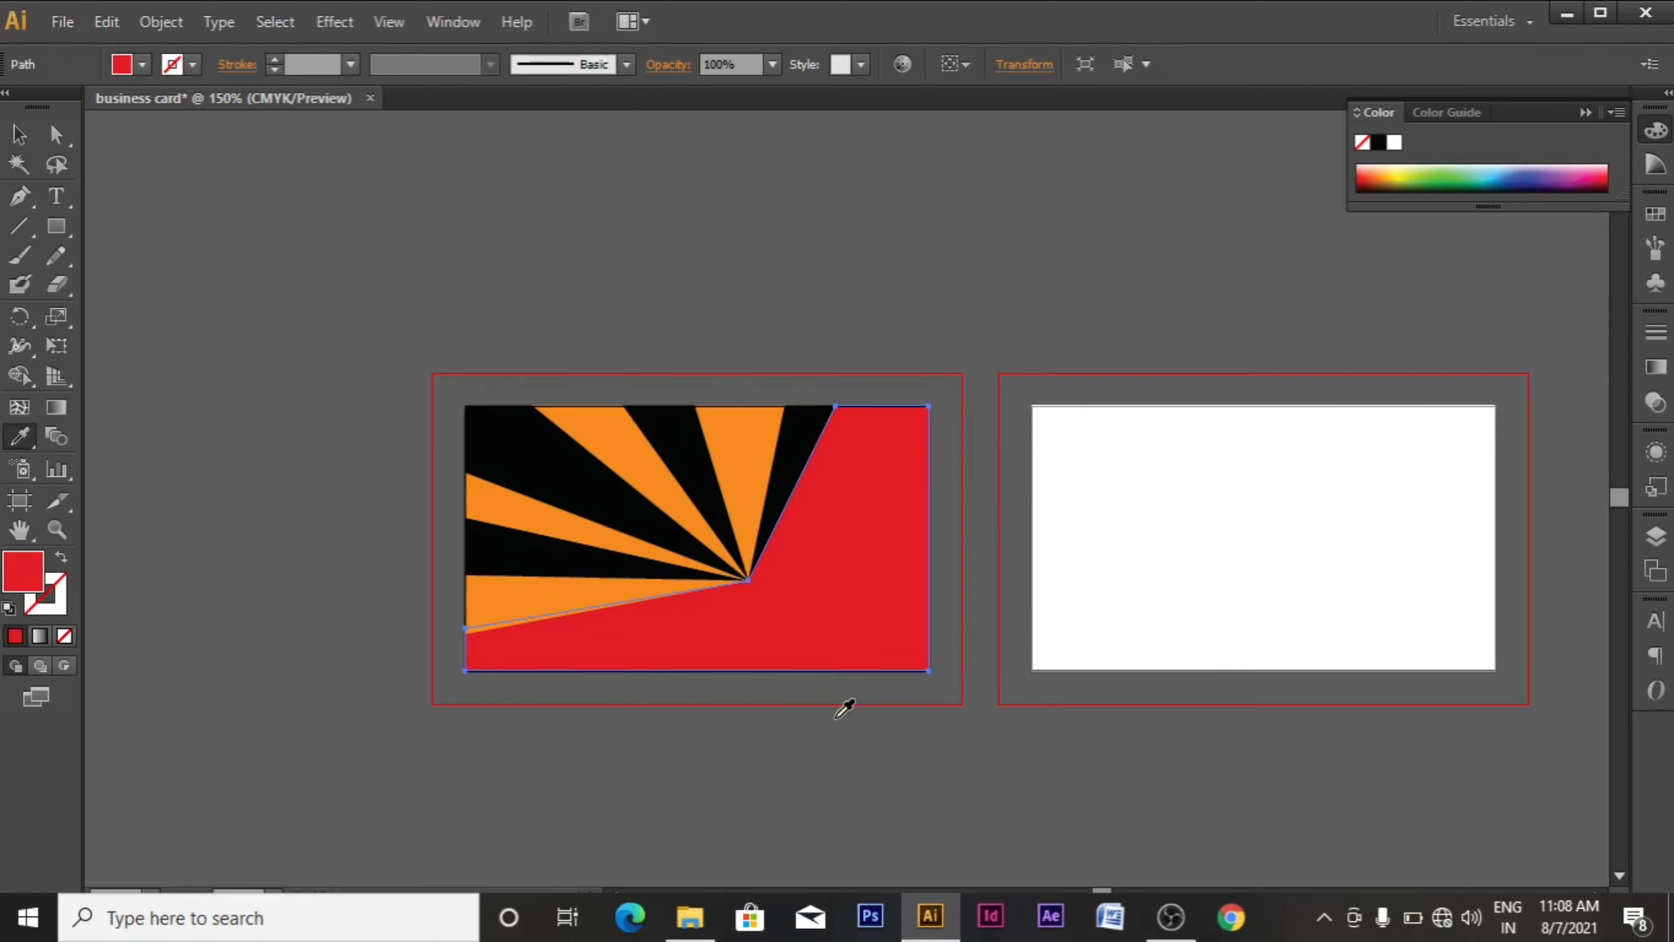
{"action": "key", "text": "Delete"}
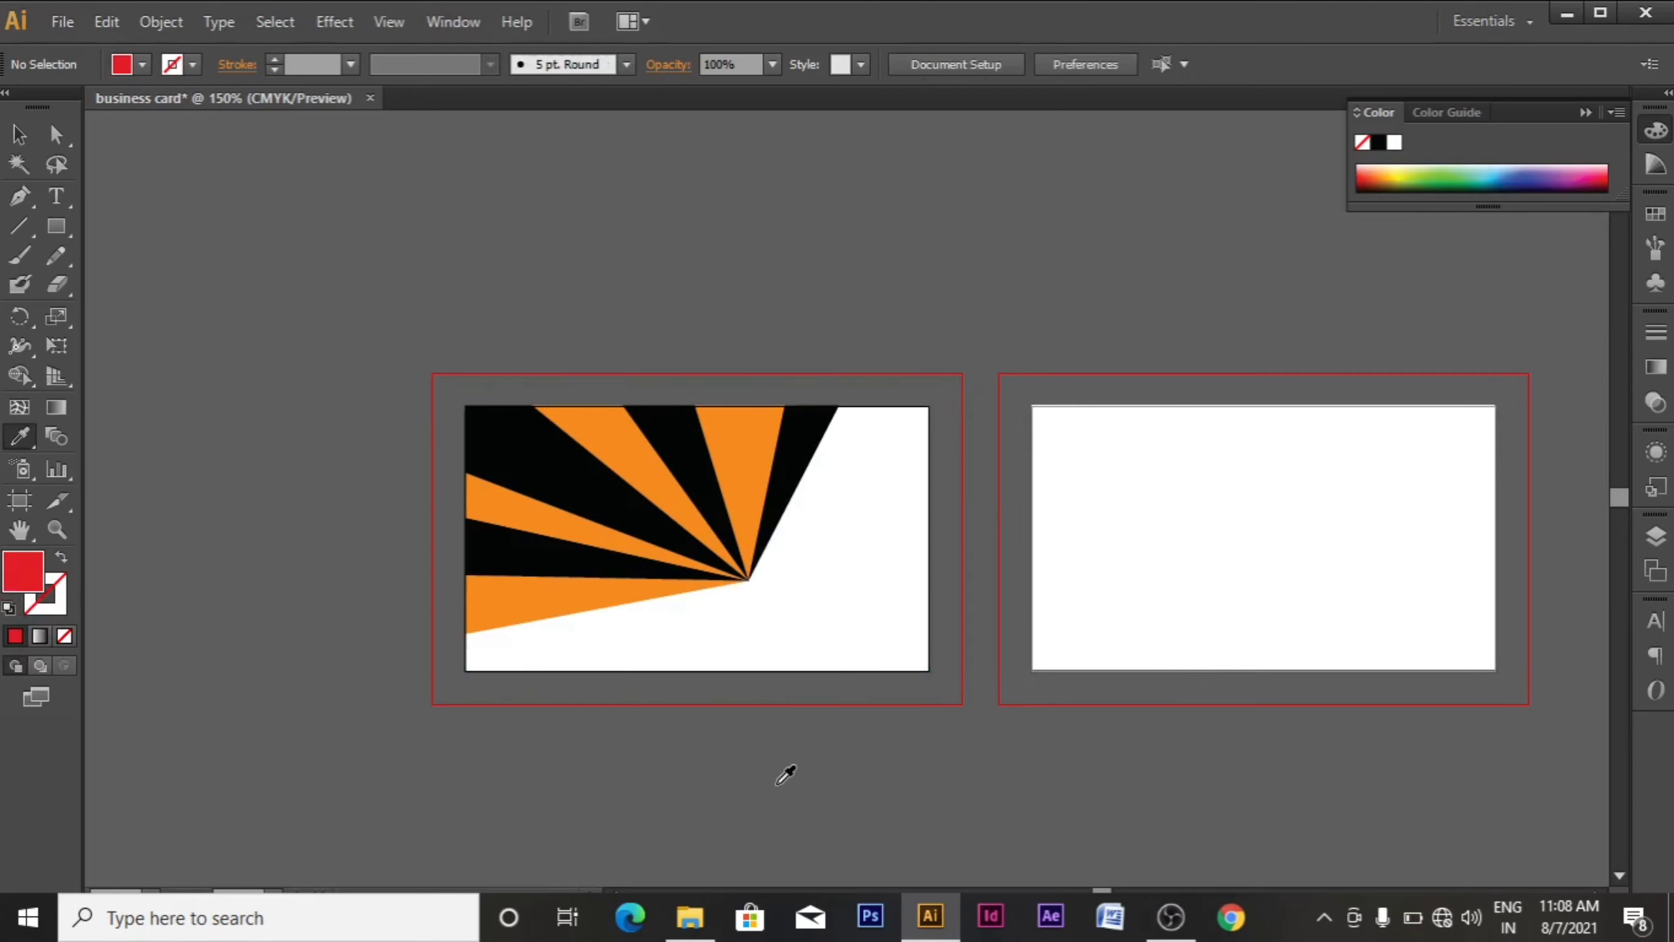
- Select all the rays on the first card and make a copy rotated by 180°
{"action": "key", "text": "ctrl+0"}
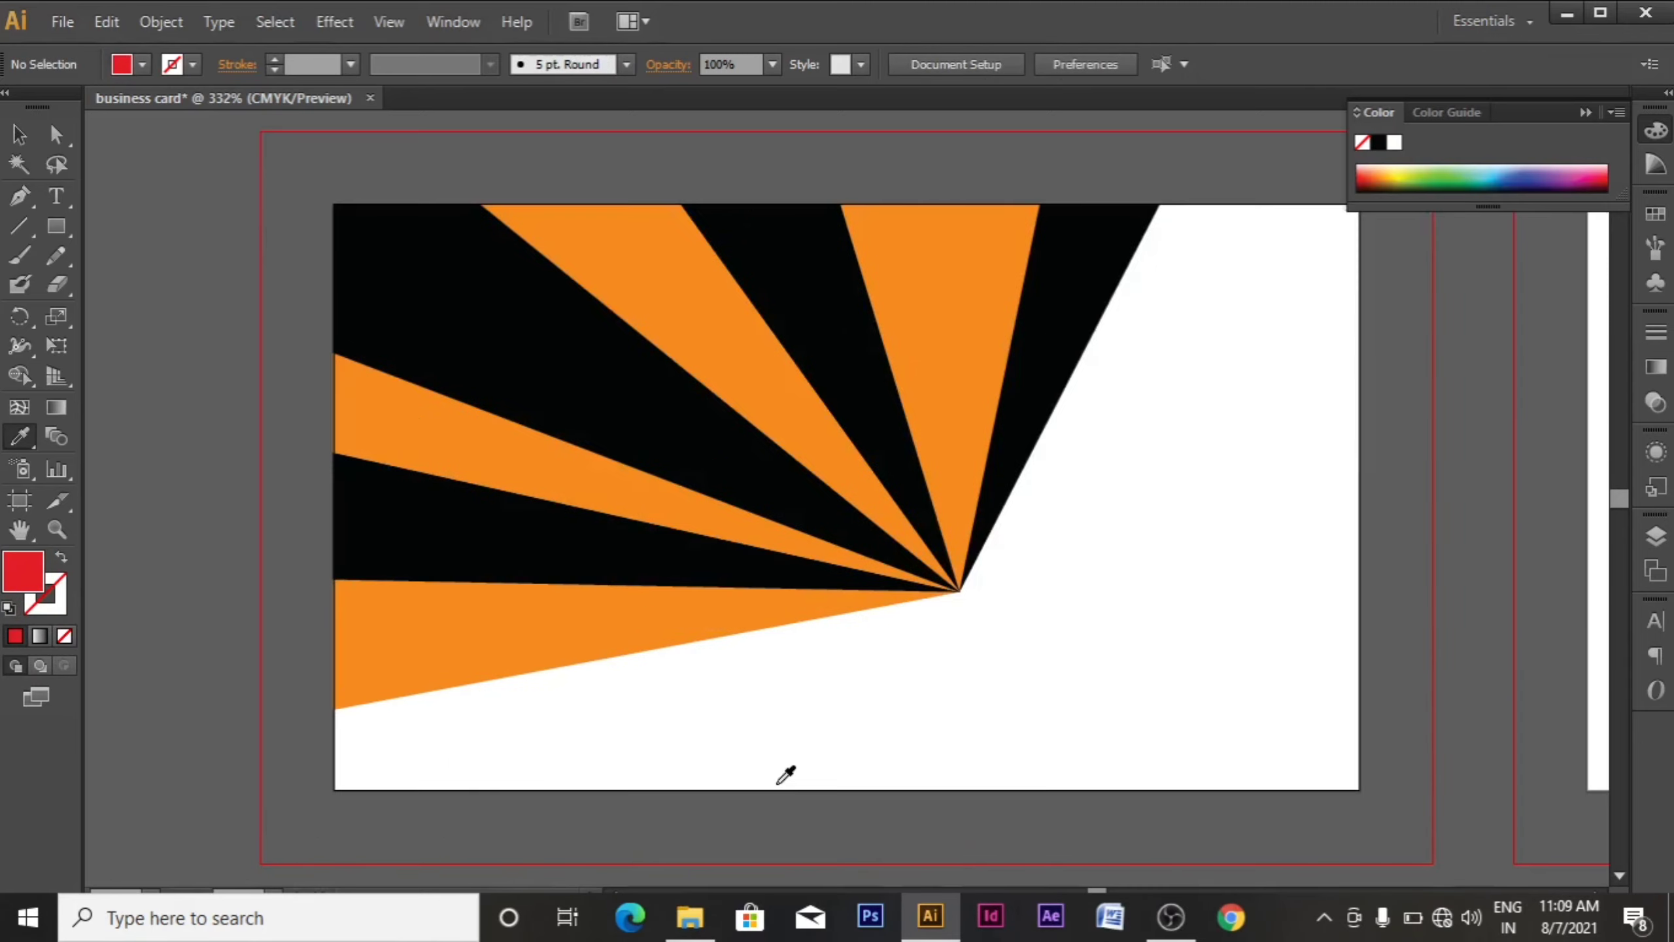
{"action": "left_click_drag", "start_coordinate": [1223, 565], "coordinate": [758, 713]}
{"action": "left_click_drag", "start_coordinate": [1253, 474], "coordinate": [613, 653]}
{"action": "right_click", "coordinate": [840, 590]}
{"action": "mouse_move", "coordinate": [939, 521]}
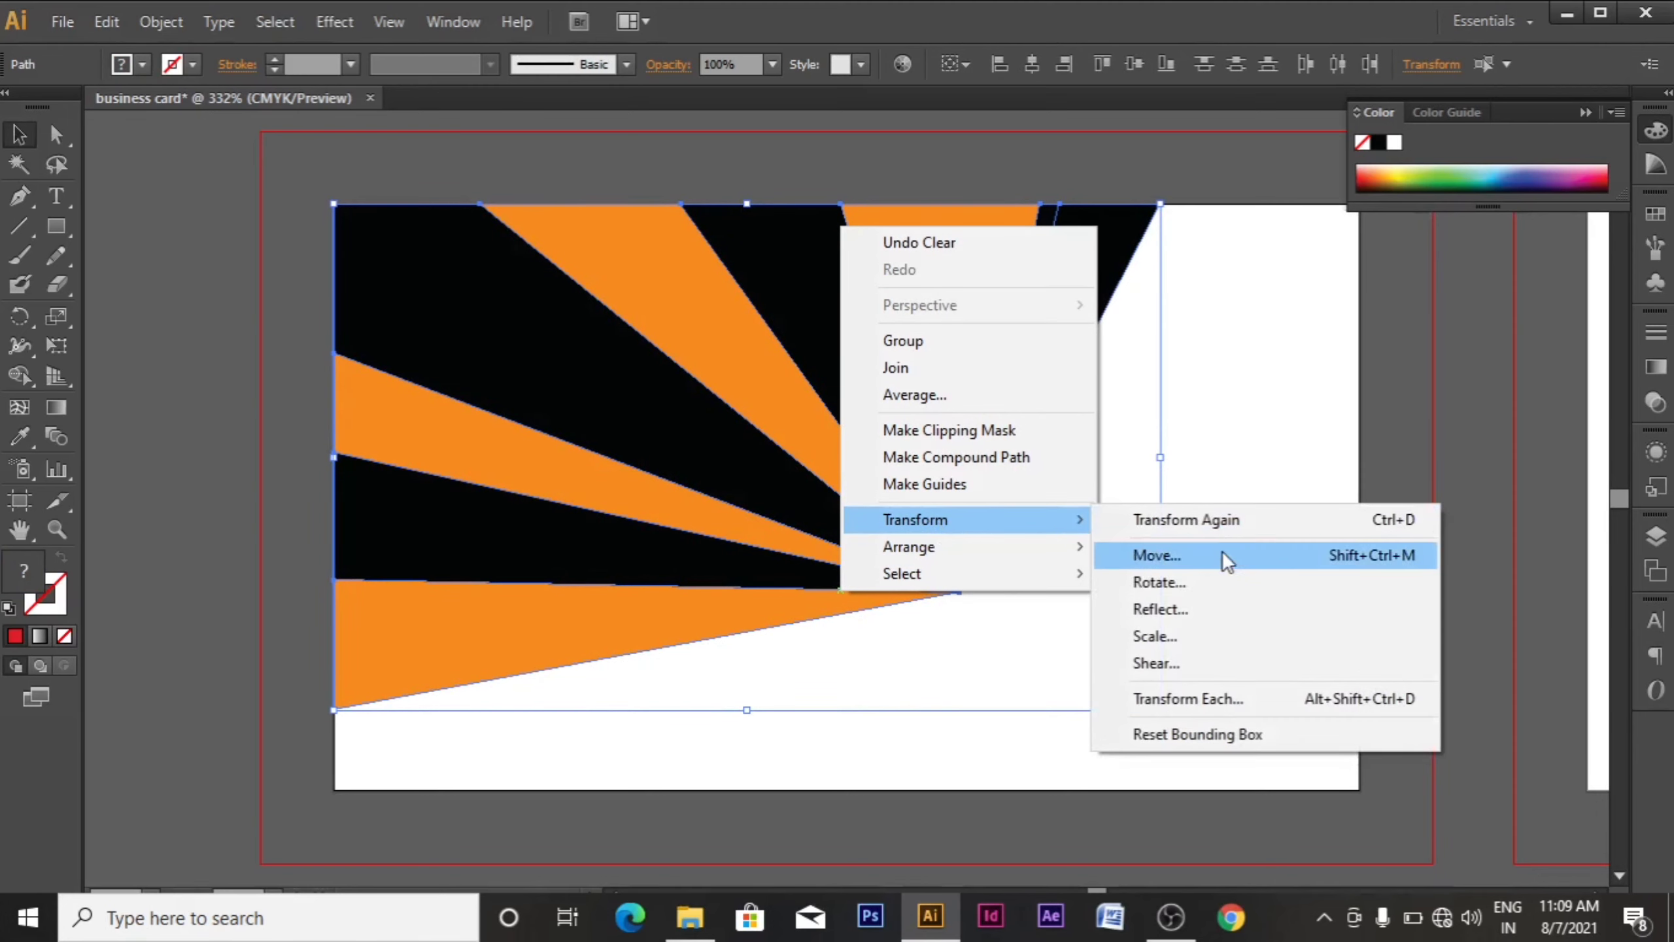
{"action": "left_click", "coordinate": [1224, 581]}
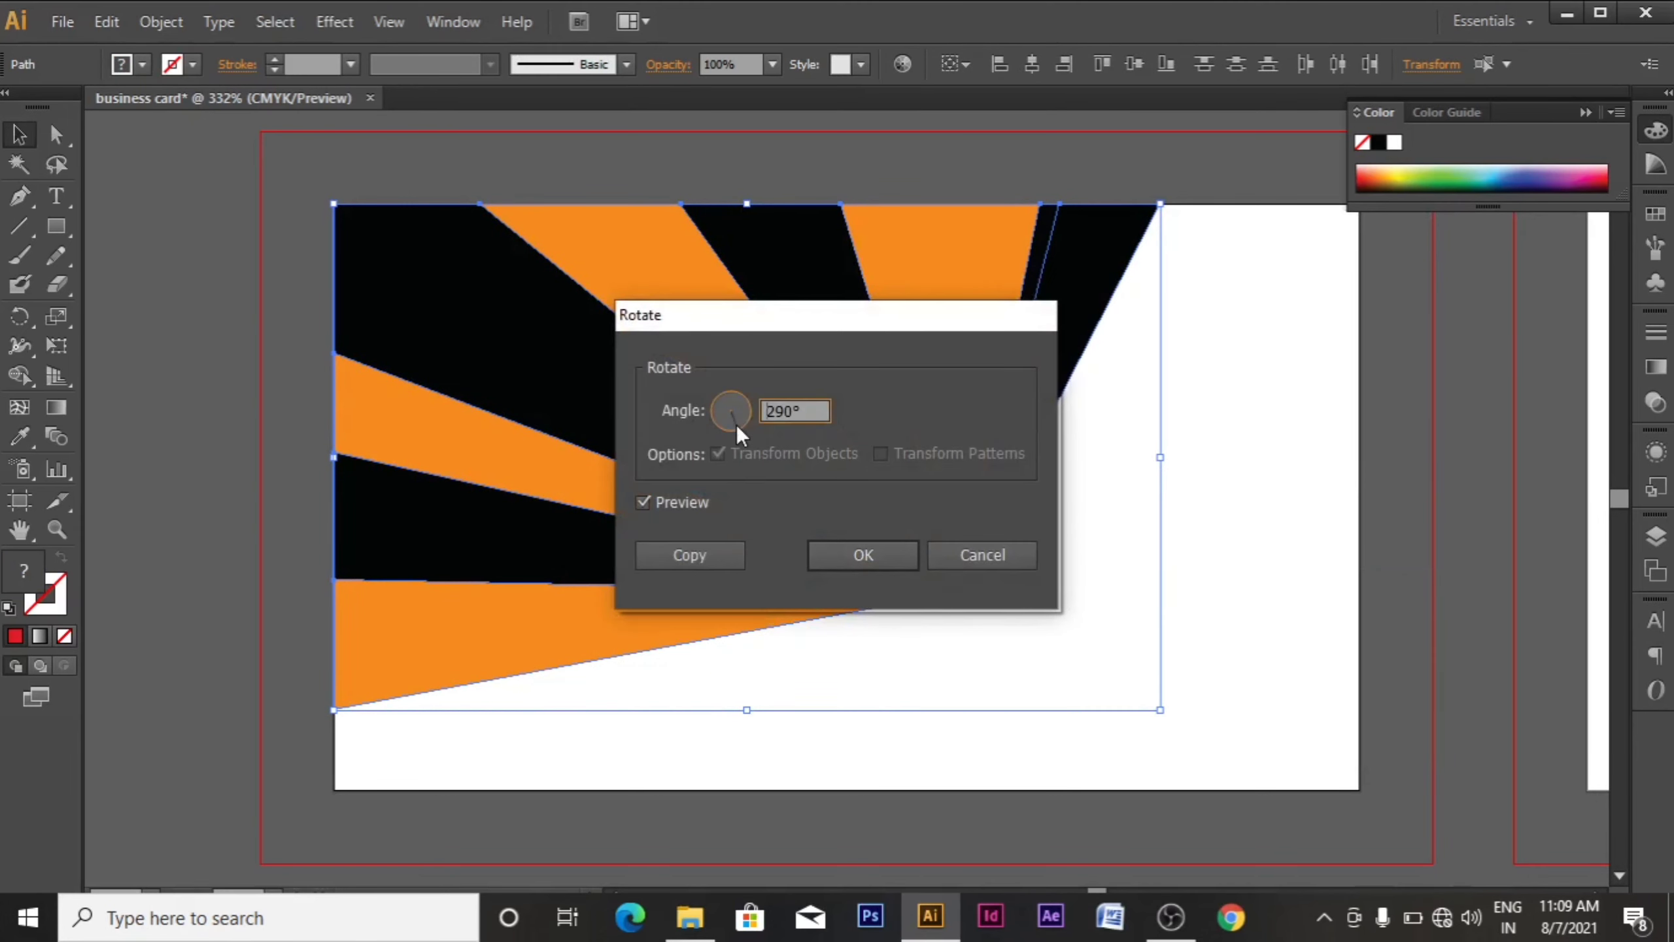
{"action": "left_click_drag", "start_coordinate": [736, 424], "coordinate": [713, 410]}
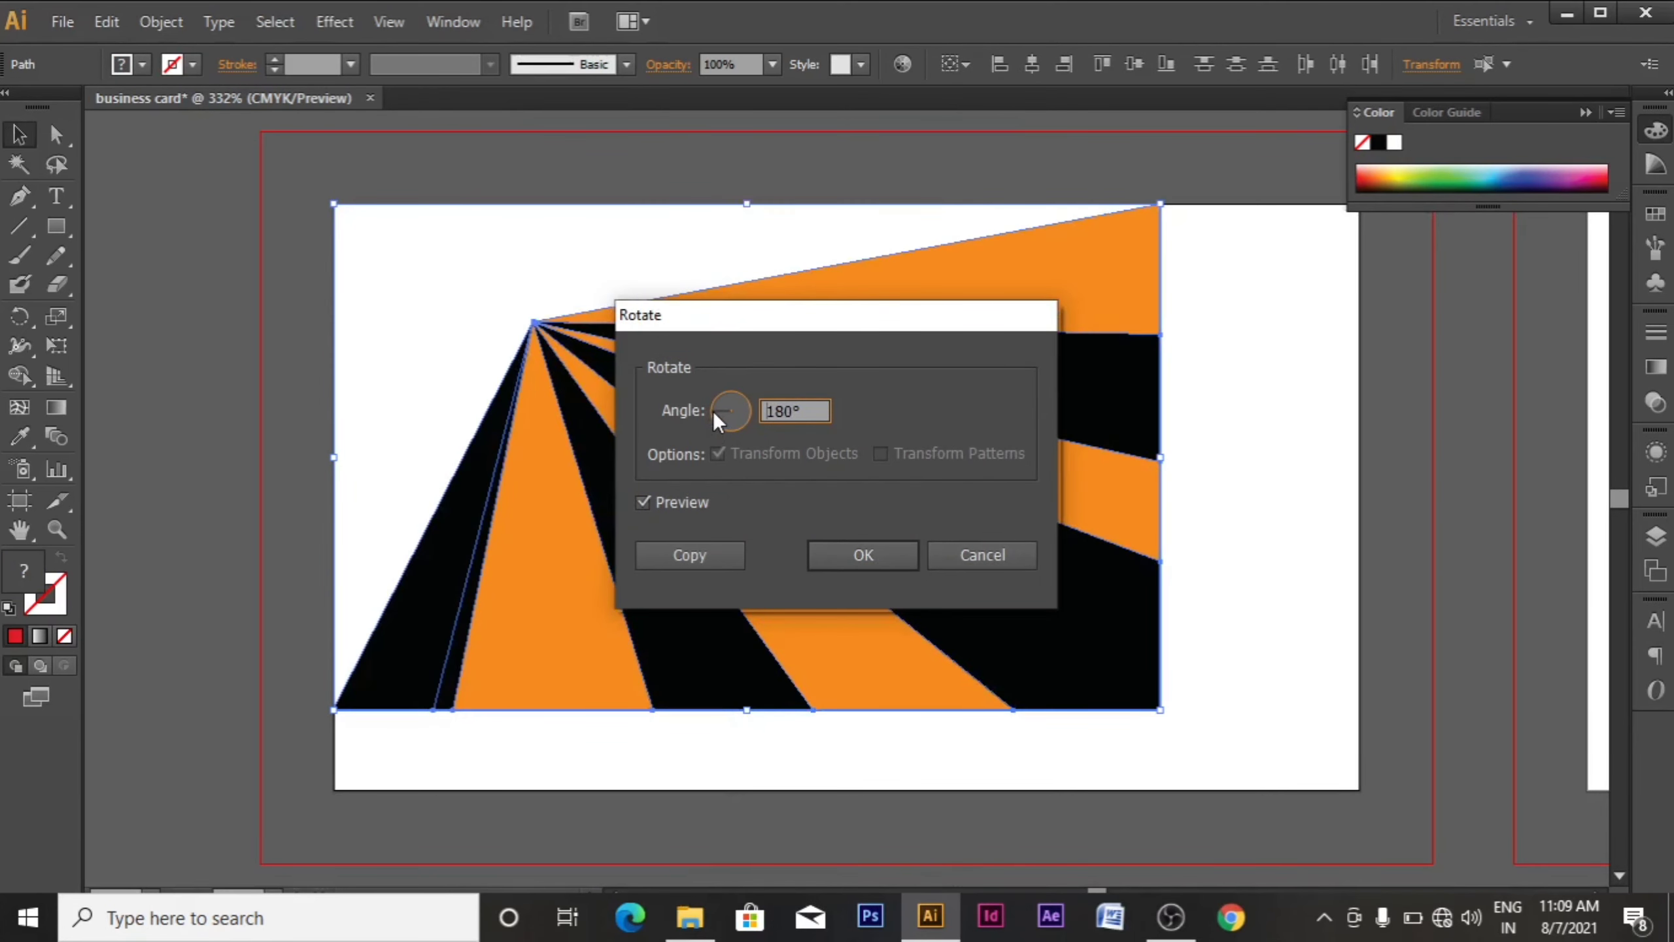
{"action": "left_click", "coordinate": [689, 555]}
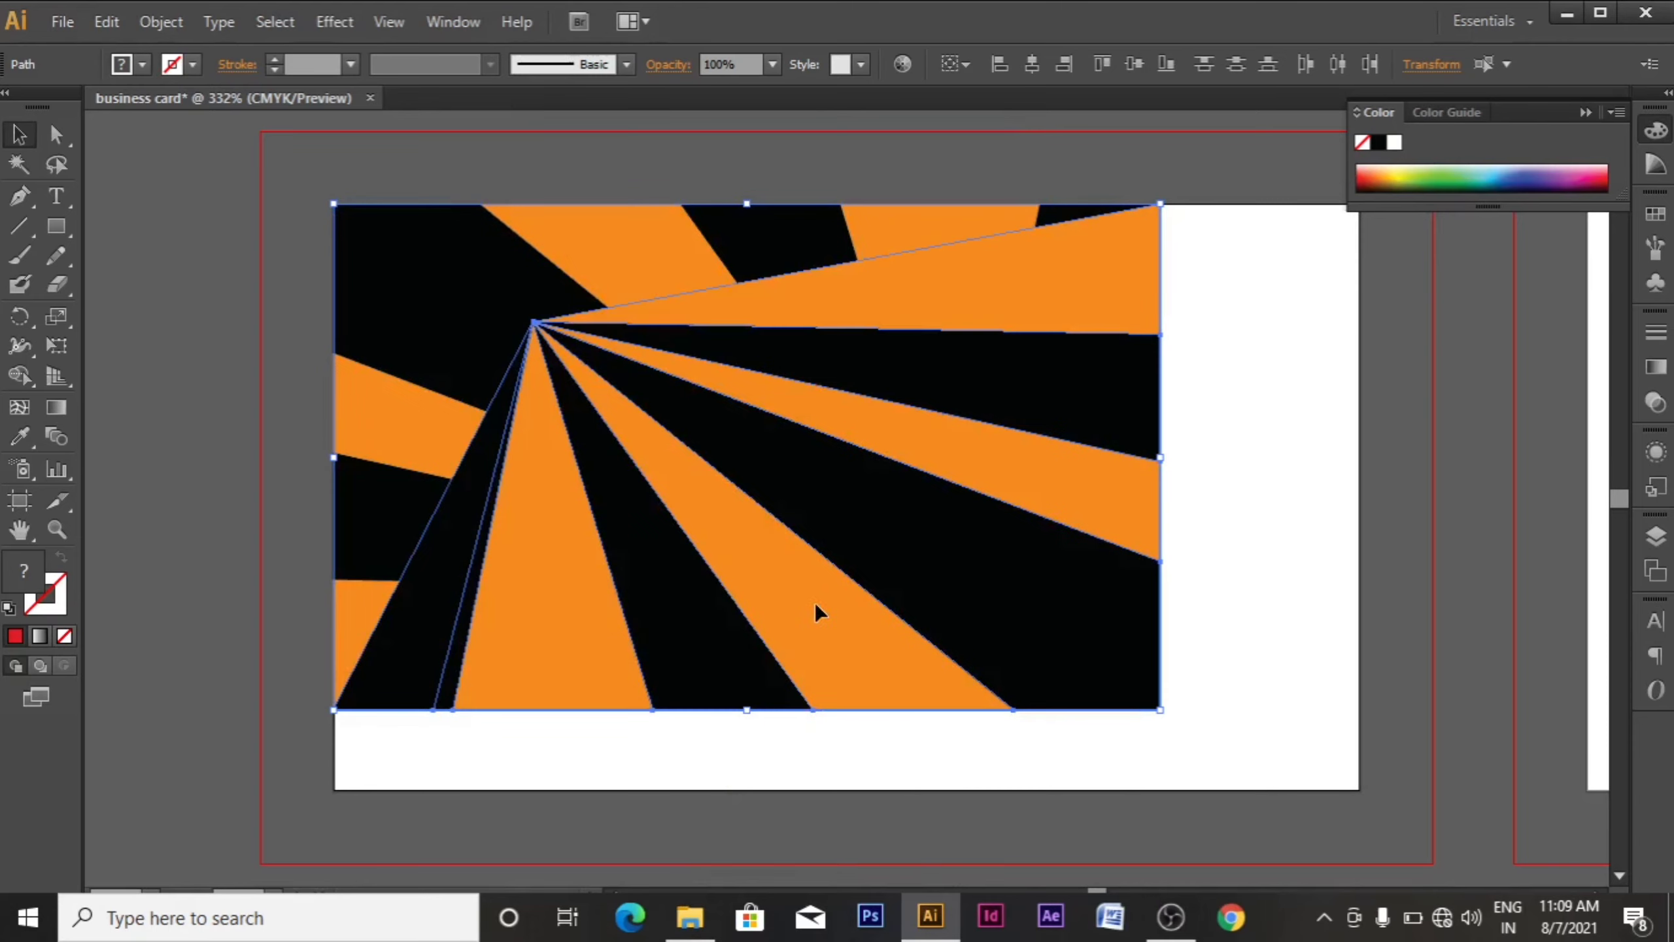
- Move the rotated copy of the rays into the lower-right corner of the second card
{"action": "scroll", "coordinate": [135, 340], "scroll_direction": "down", "scroll_amount": 2, "text": "alt"}
{"action": "left_click_drag", "start_coordinate": [600, 506], "coordinate": [1386, 556]}
{"action": "left_click_drag", "start_coordinate": [1364, 735], "coordinate": [697, 741]}
{"action": "left_click_drag", "start_coordinate": [700, 532], "coordinate": [818, 545]}
{"action": "left_click", "coordinate": [1255, 684]}
{"action": "scroll", "coordinate": [899, 788], "scroll_direction": "down", "scroll_amount": 2, "text": "alt"}
{"action": "scroll", "coordinate": [895, 785], "scroll_direction": "up", "scroll_amount": 3, "text": "alt"}
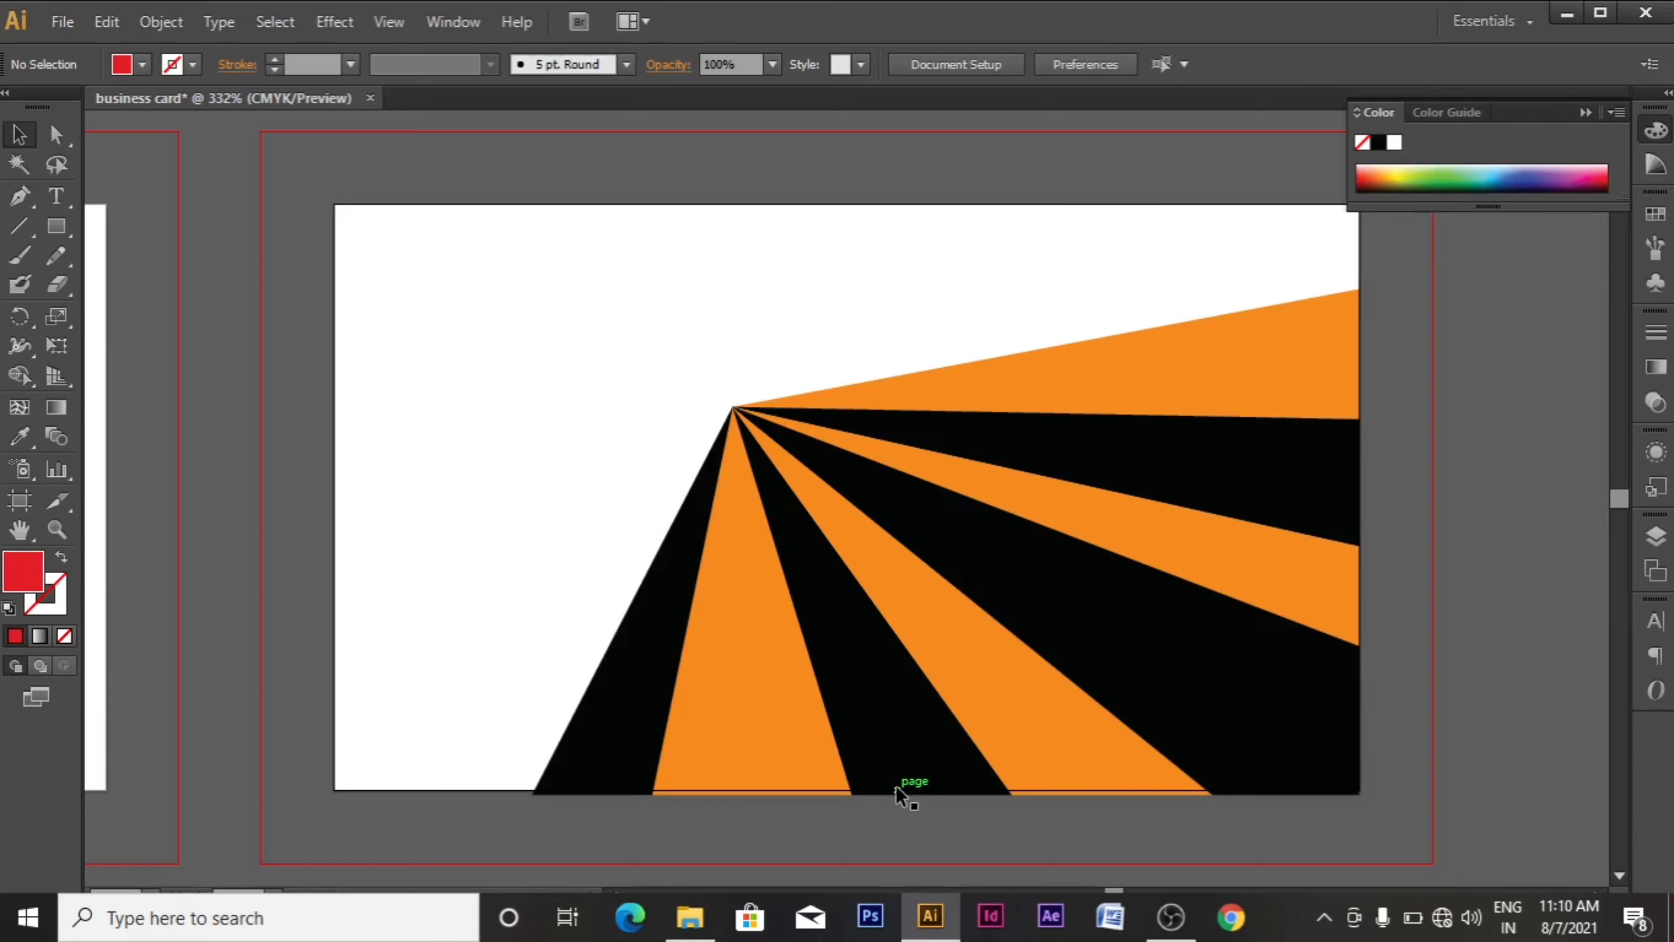
- Nudge the second card's rays up to align with its bottom edge and group them
{"action": "left_click", "coordinate": [944, 716]}
{"action": "left_click_drag", "start_coordinate": [586, 554], "coordinate": [1143, 352]}
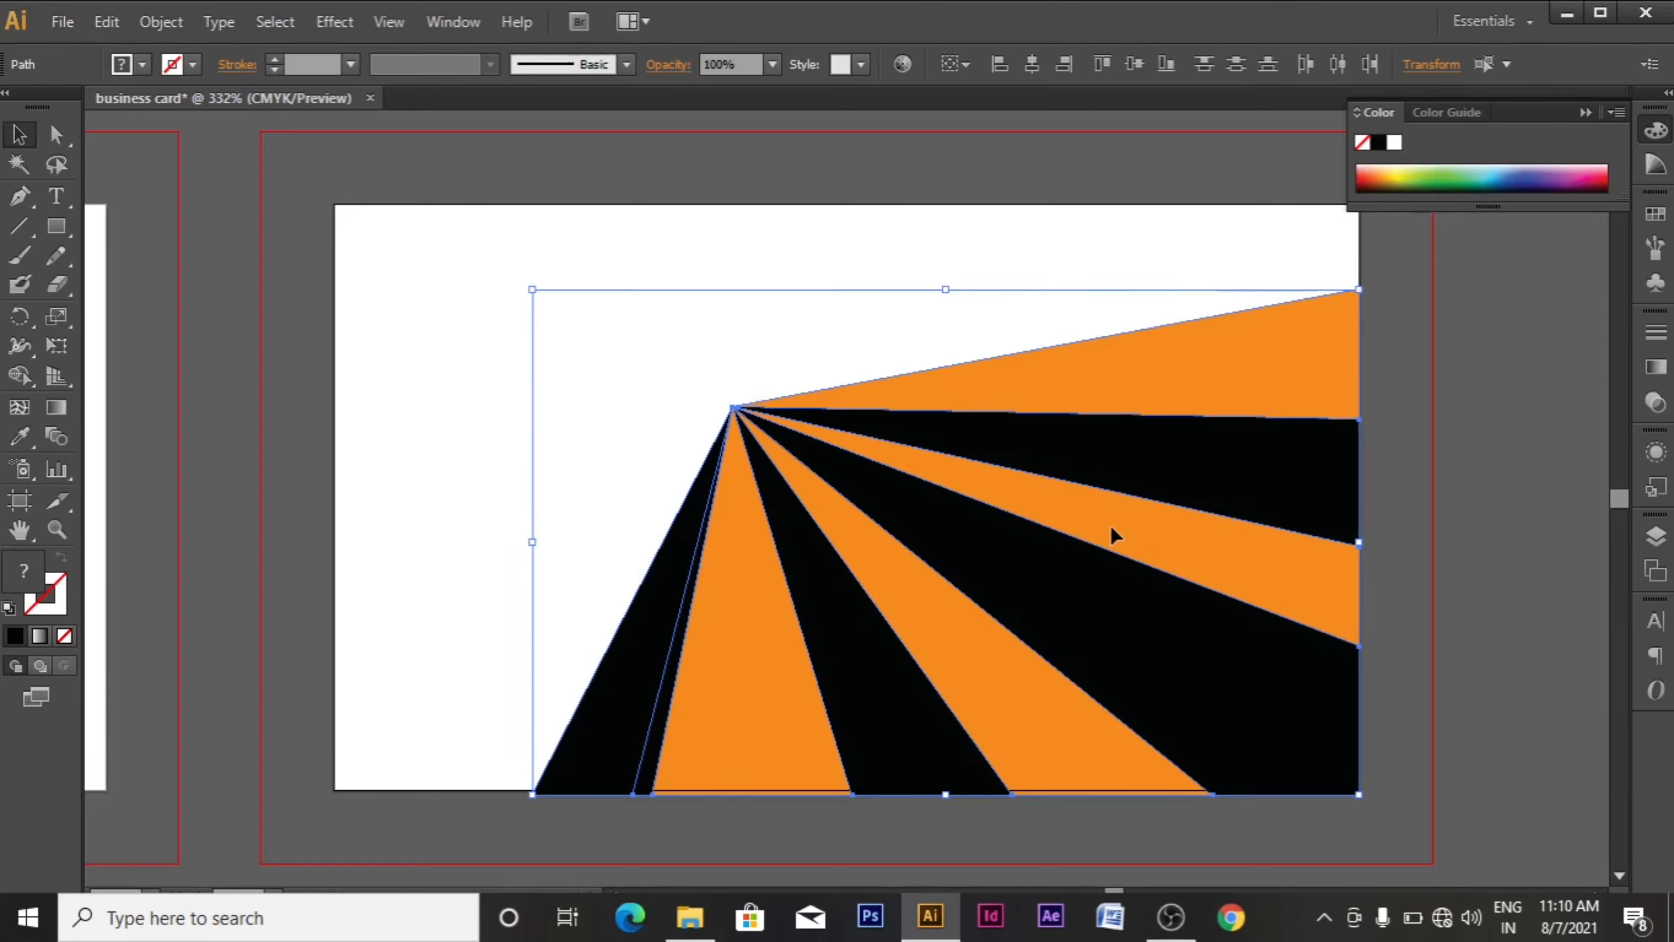
{"action": "key", "text": "Up"}
{"action": "left_click", "coordinate": [1506, 542]}
{"action": "left_click_drag", "start_coordinate": [1039, 349], "coordinate": [1047, 345]}
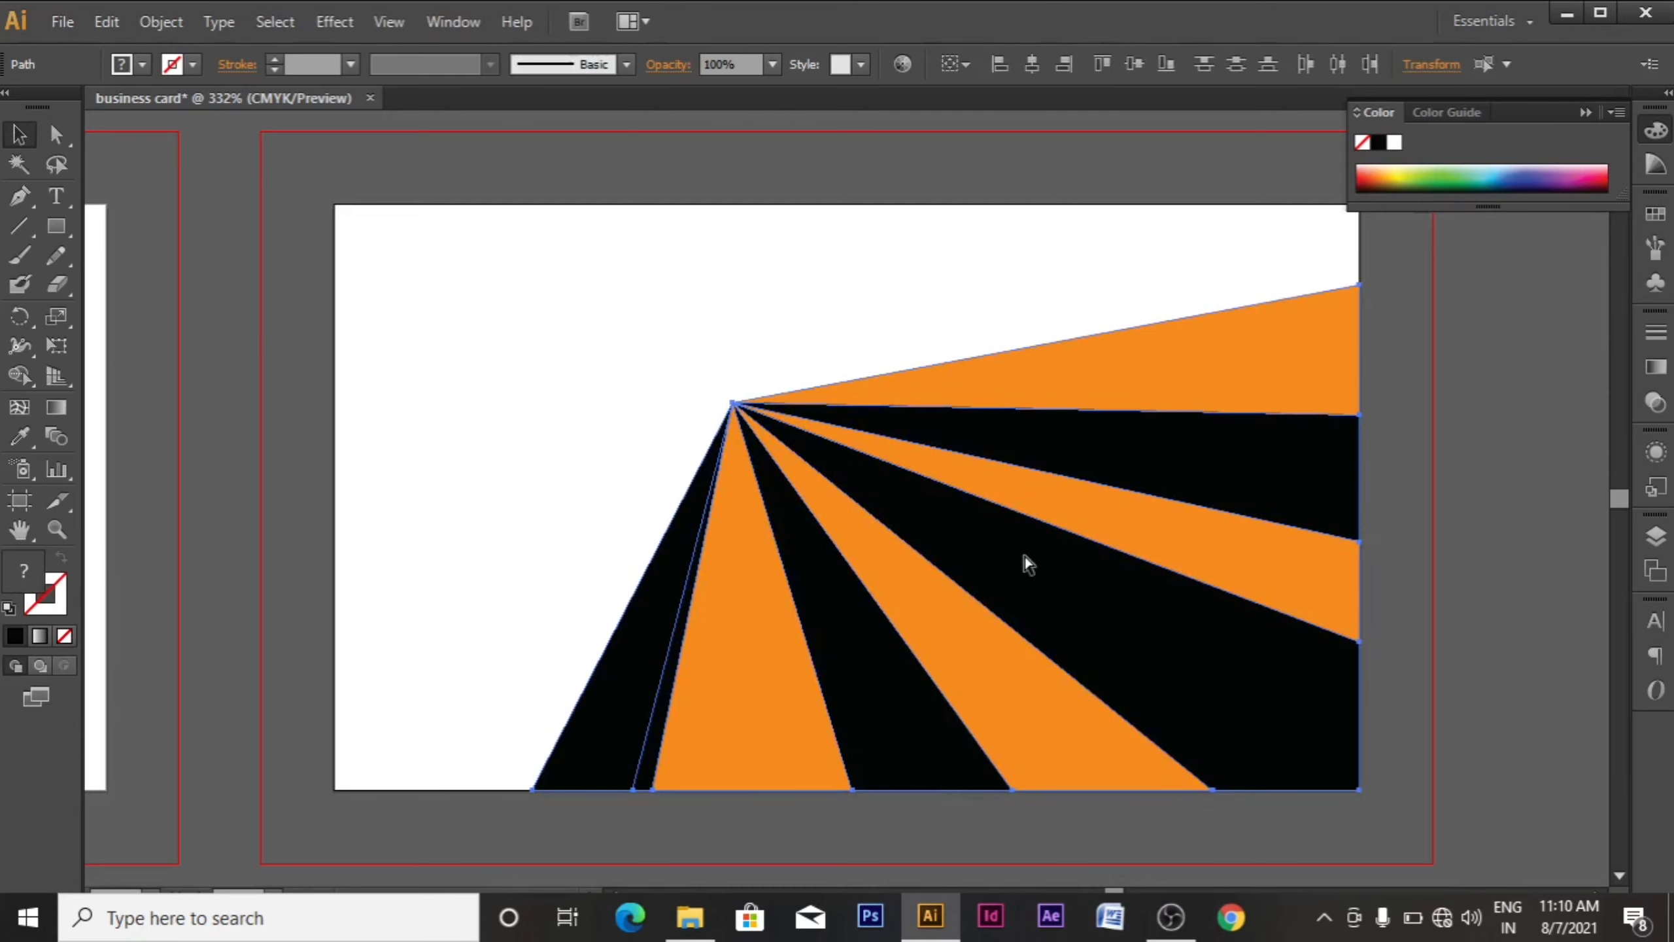
{"action": "key", "text": "ctrl+g"}
{"action": "left_click", "coordinate": [1507, 545]}
{"action": "key", "text": "space"}
{"action": "left_click_drag", "start_coordinate": [291, 412], "coordinate": [1305, 561]}
{"action": "left_click_drag", "start_coordinate": [918, 721], "coordinate": [939, 576]}
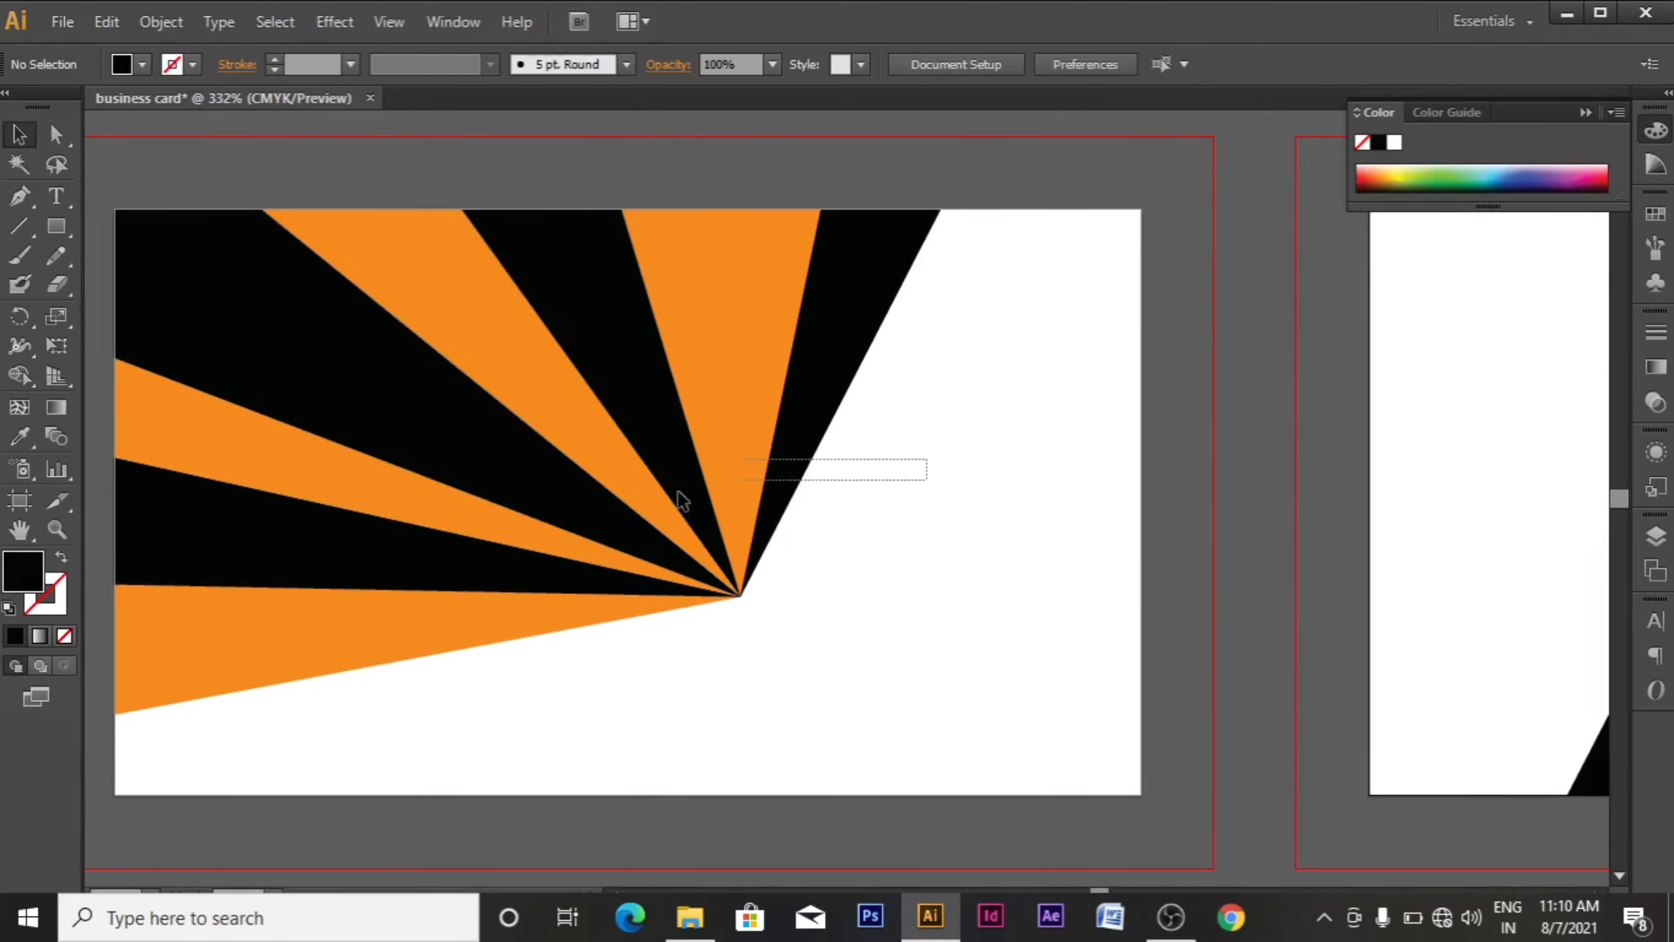
{"action": "left_click", "coordinate": [679, 494]}
{"action": "left_click", "coordinate": [1264, 519]}
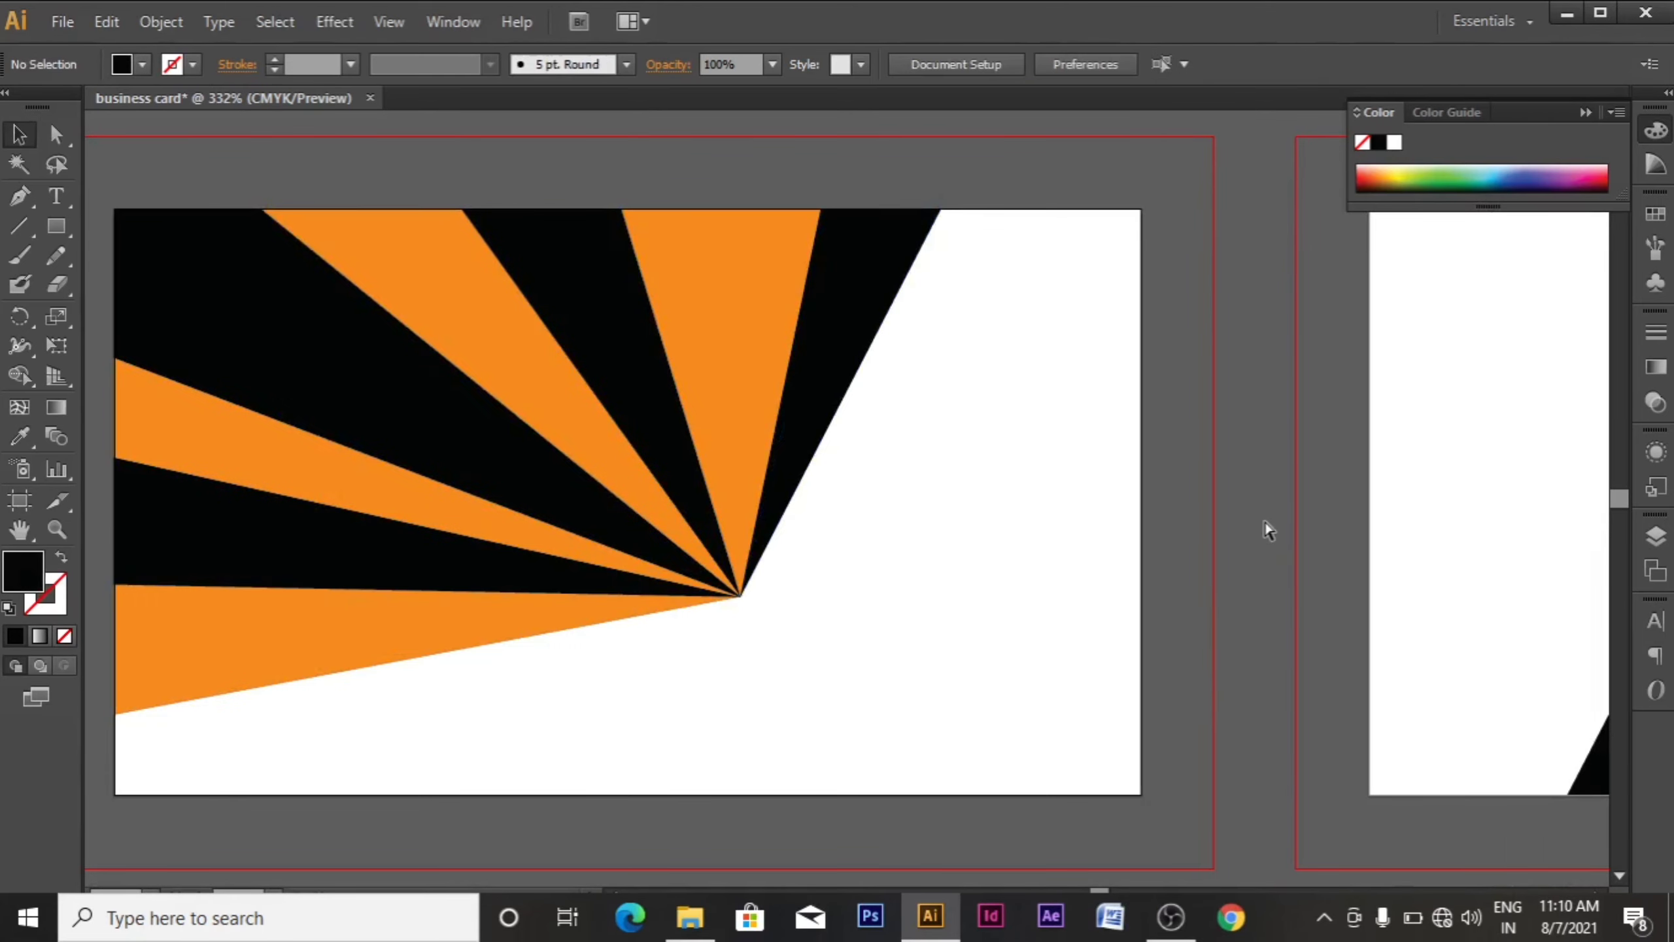
{"action": "scroll", "coordinate": [1264, 519], "scroll_direction": "left", "scroll_amount": 3}
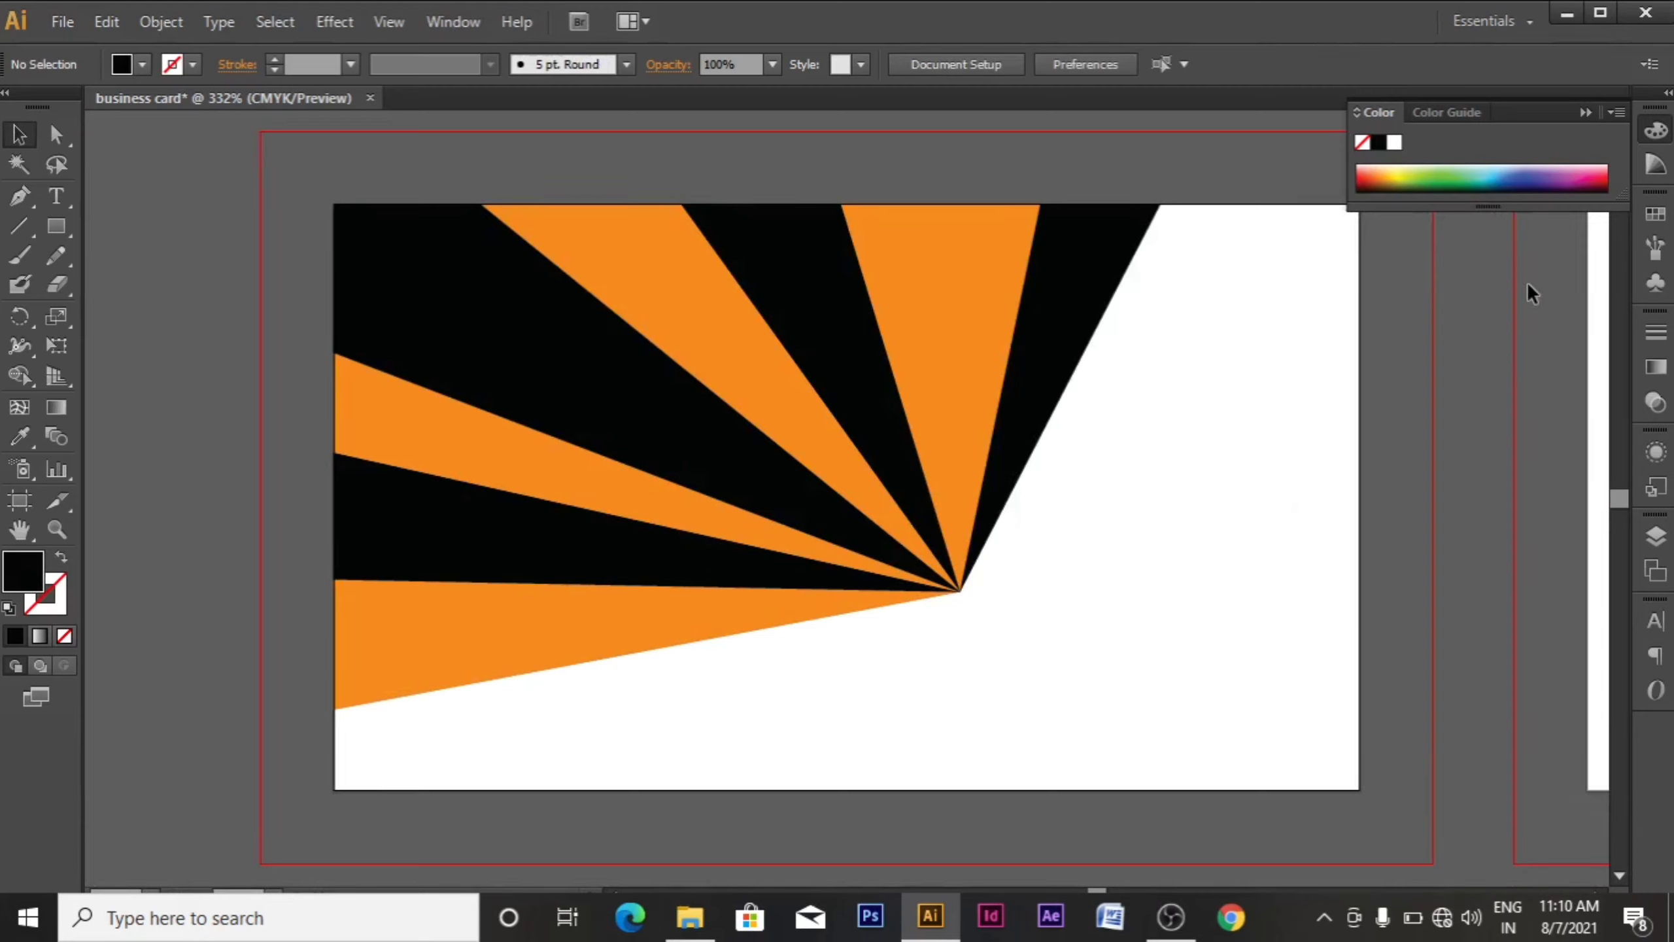
- Collapse the open color controls and add the centred two-line text "LOGO HERE" on the first card's white area
{"action": "left_click", "coordinate": [1586, 115]}
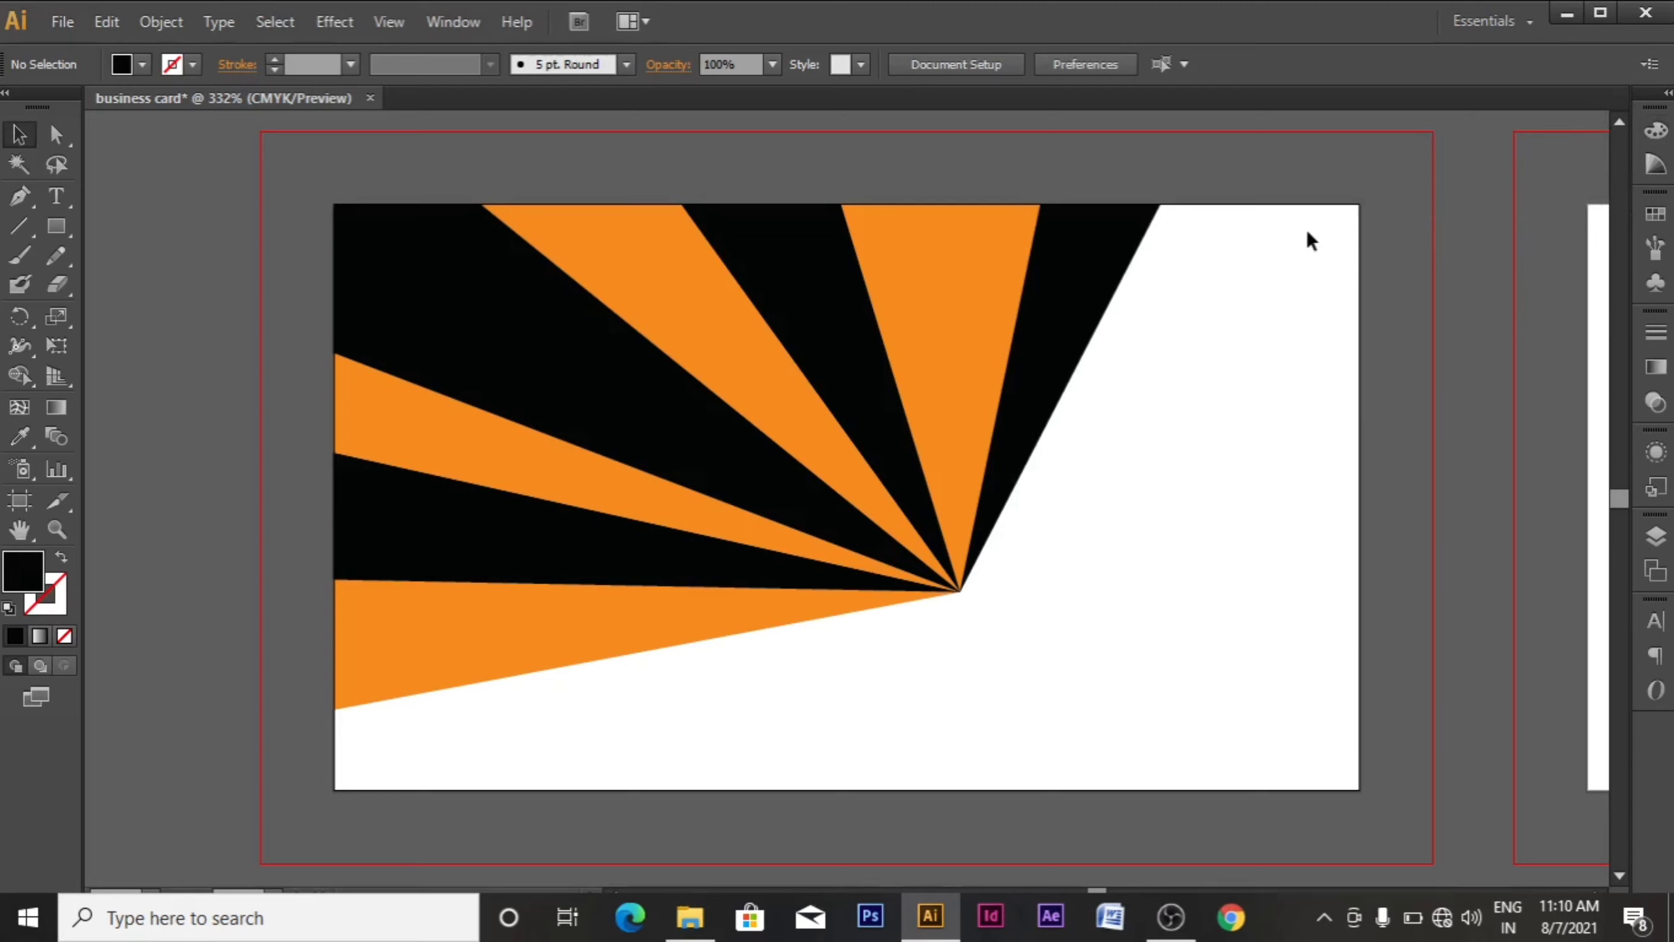
{"action": "left_click", "coordinate": [56, 196]}
{"action": "left_click", "coordinate": [136, 284]}
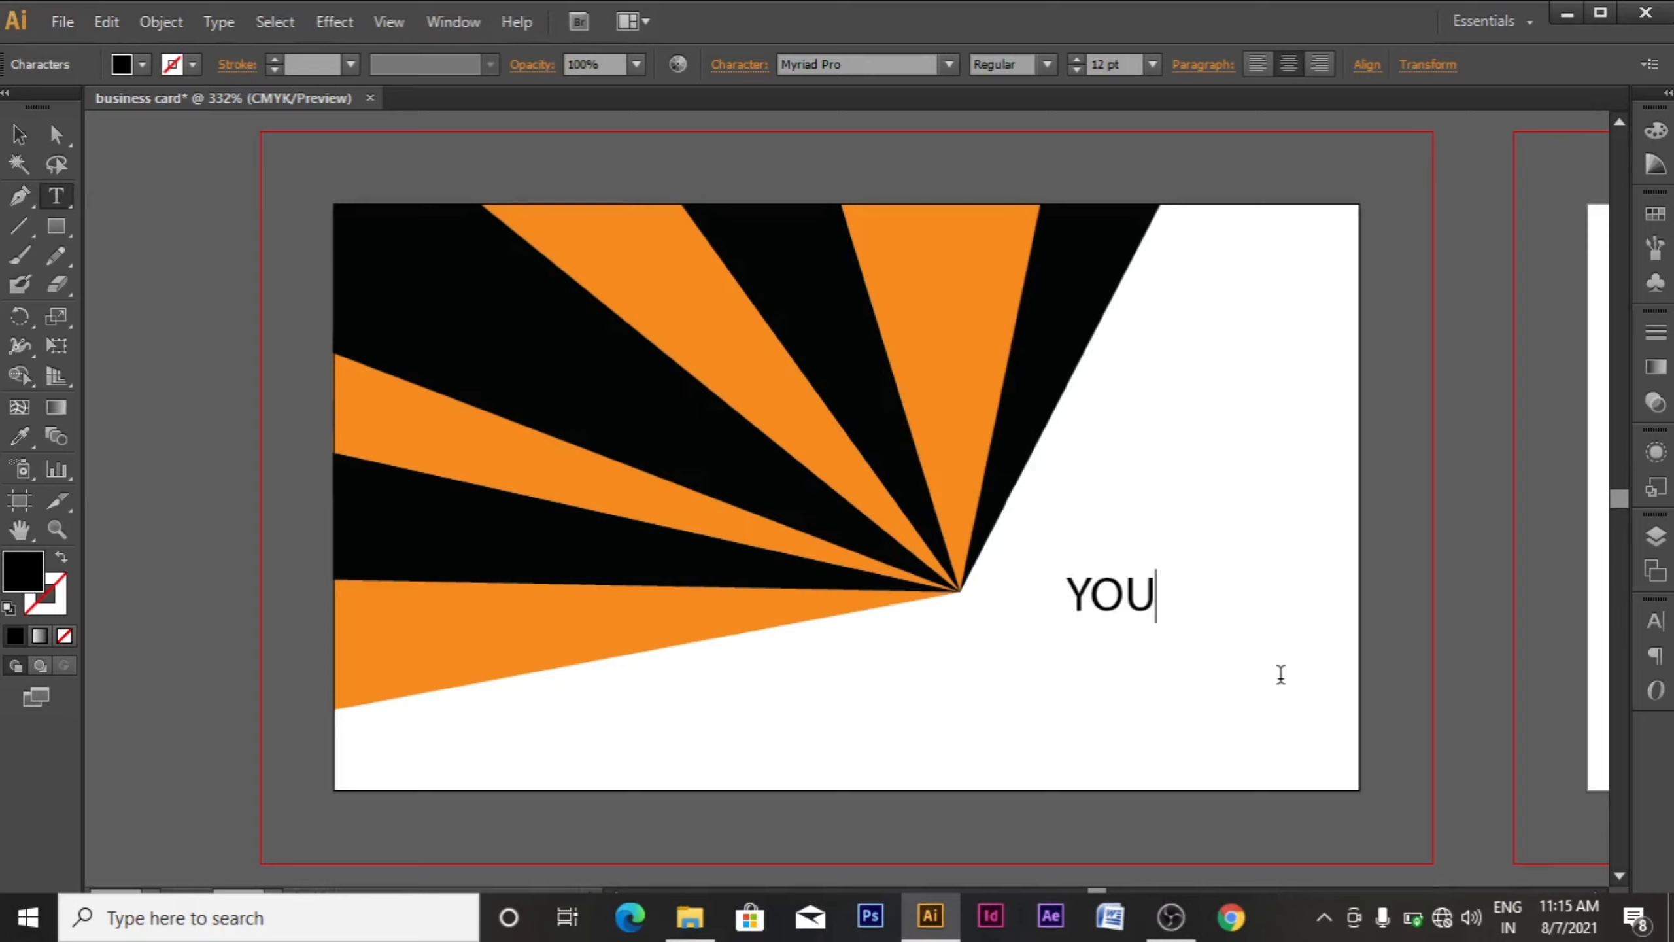
{"action": "key", "text": "BackSpace"}
{"action": "key", "text": "BackSpace"}
{"action": "key", "text": "BackSpace"}
{"action": "type", "text": "LOGO "}
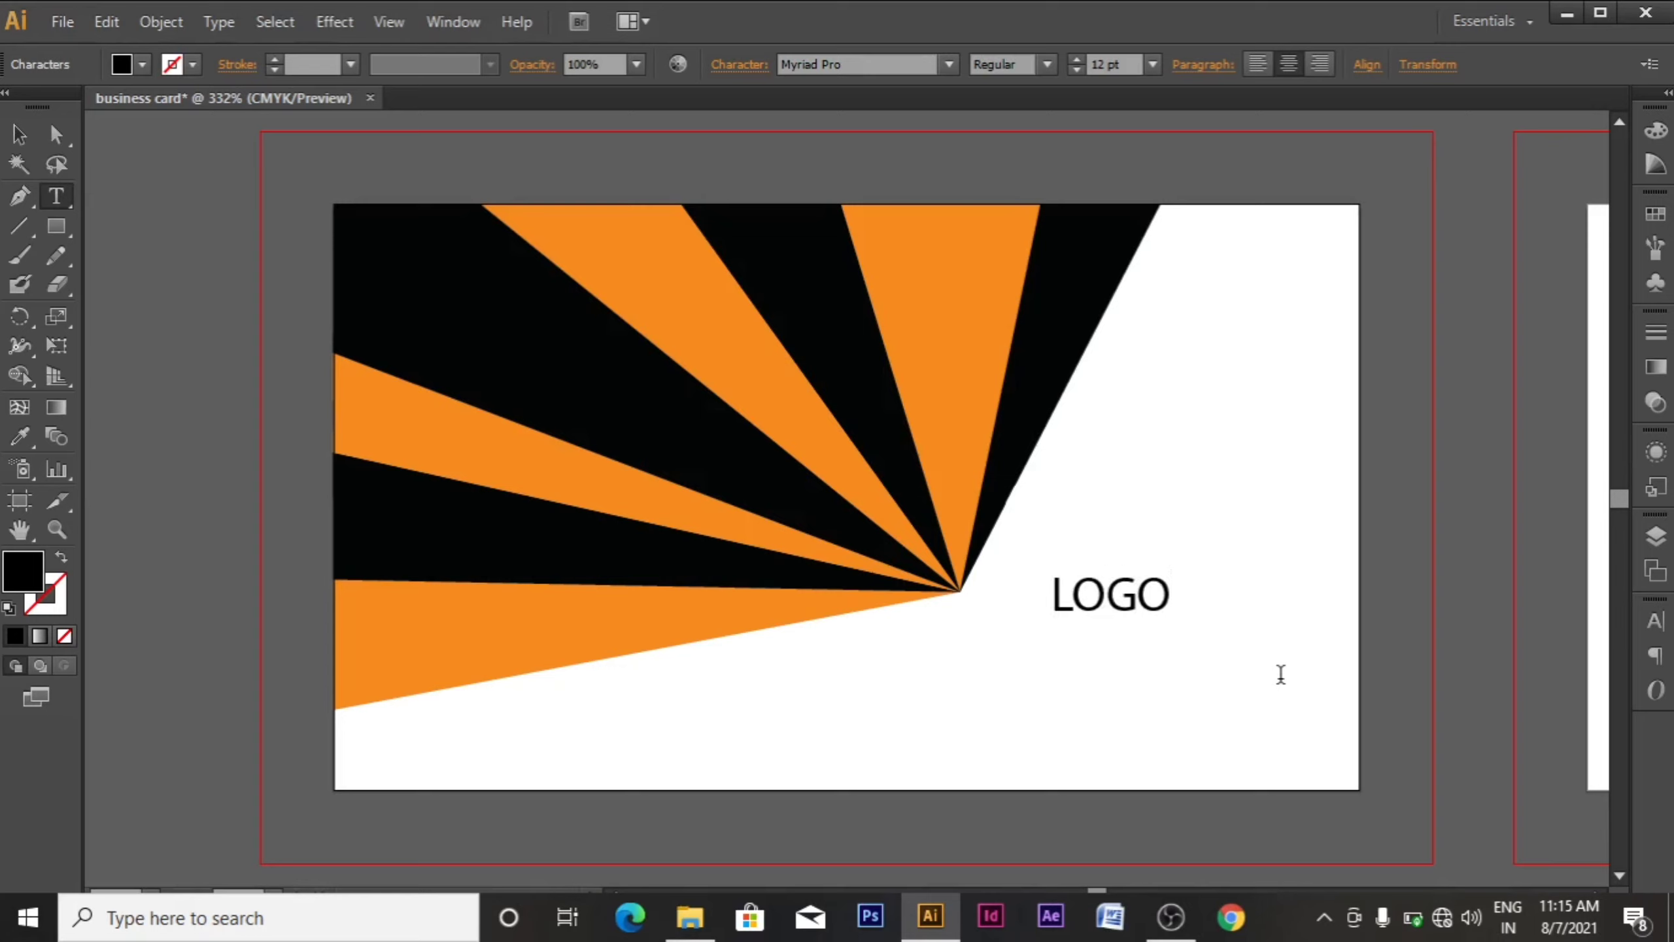
{"action": "type", "text": "HERE"}
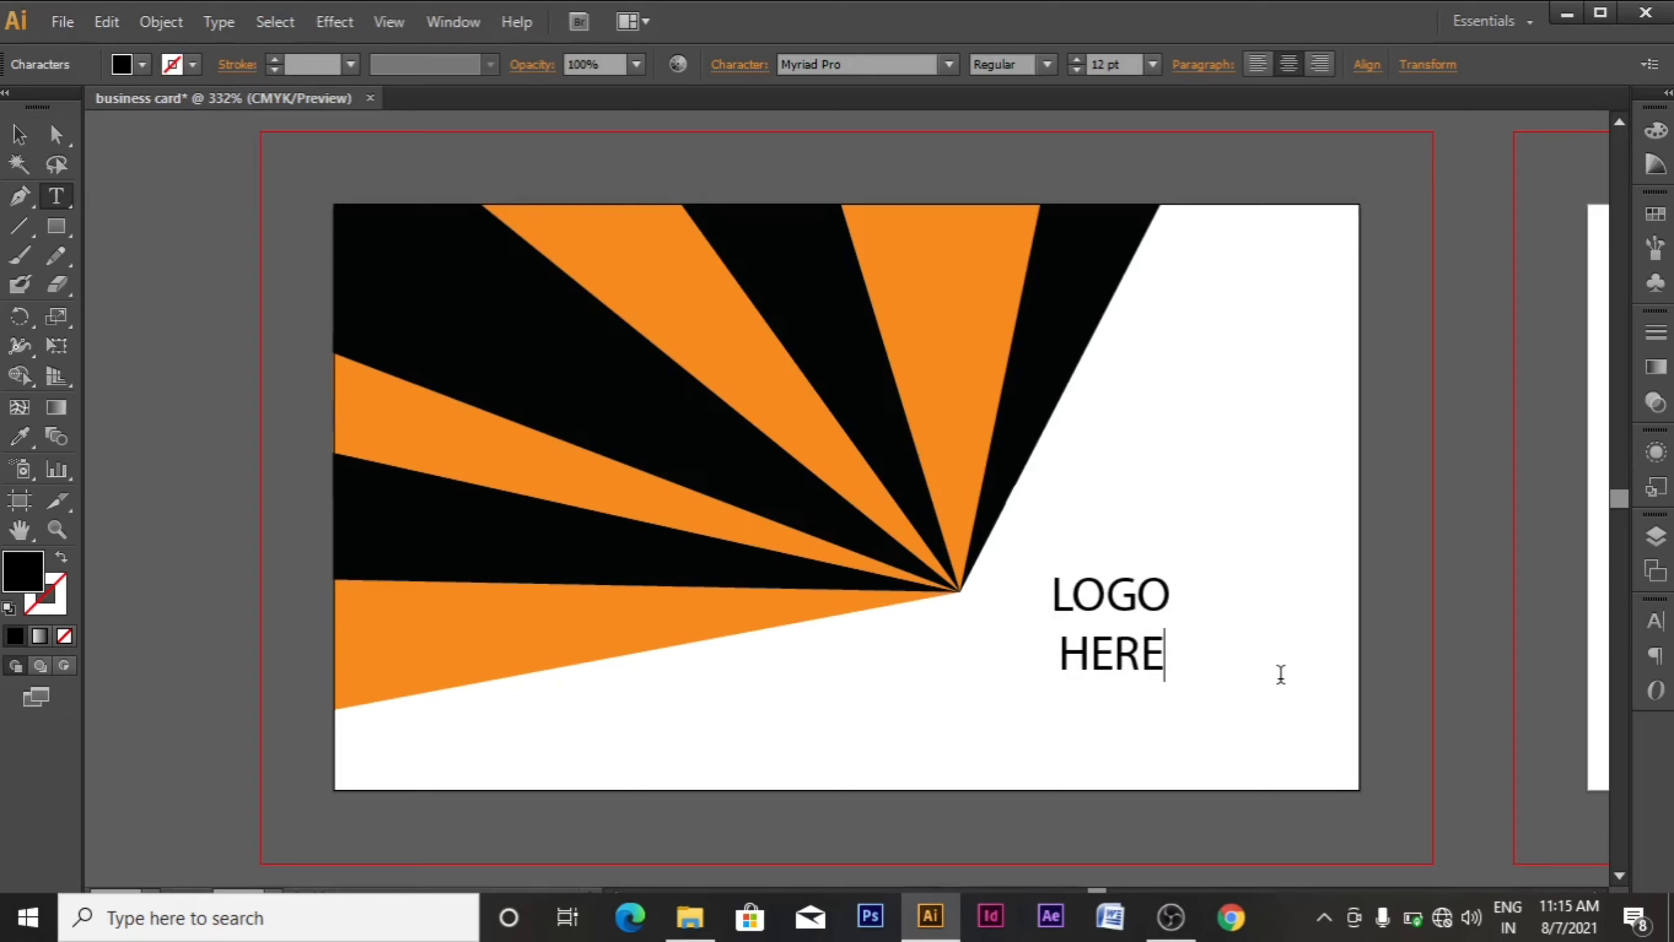
- Move the "LOGO HERE" text into the white upper-right corner of the first card and deselect it
{"action": "left_click", "coordinate": [18, 135]}
{"action": "left_click_drag", "start_coordinate": [1091, 606], "coordinate": [1218, 285]}
{"action": "left_click", "coordinate": [1215, 469]}
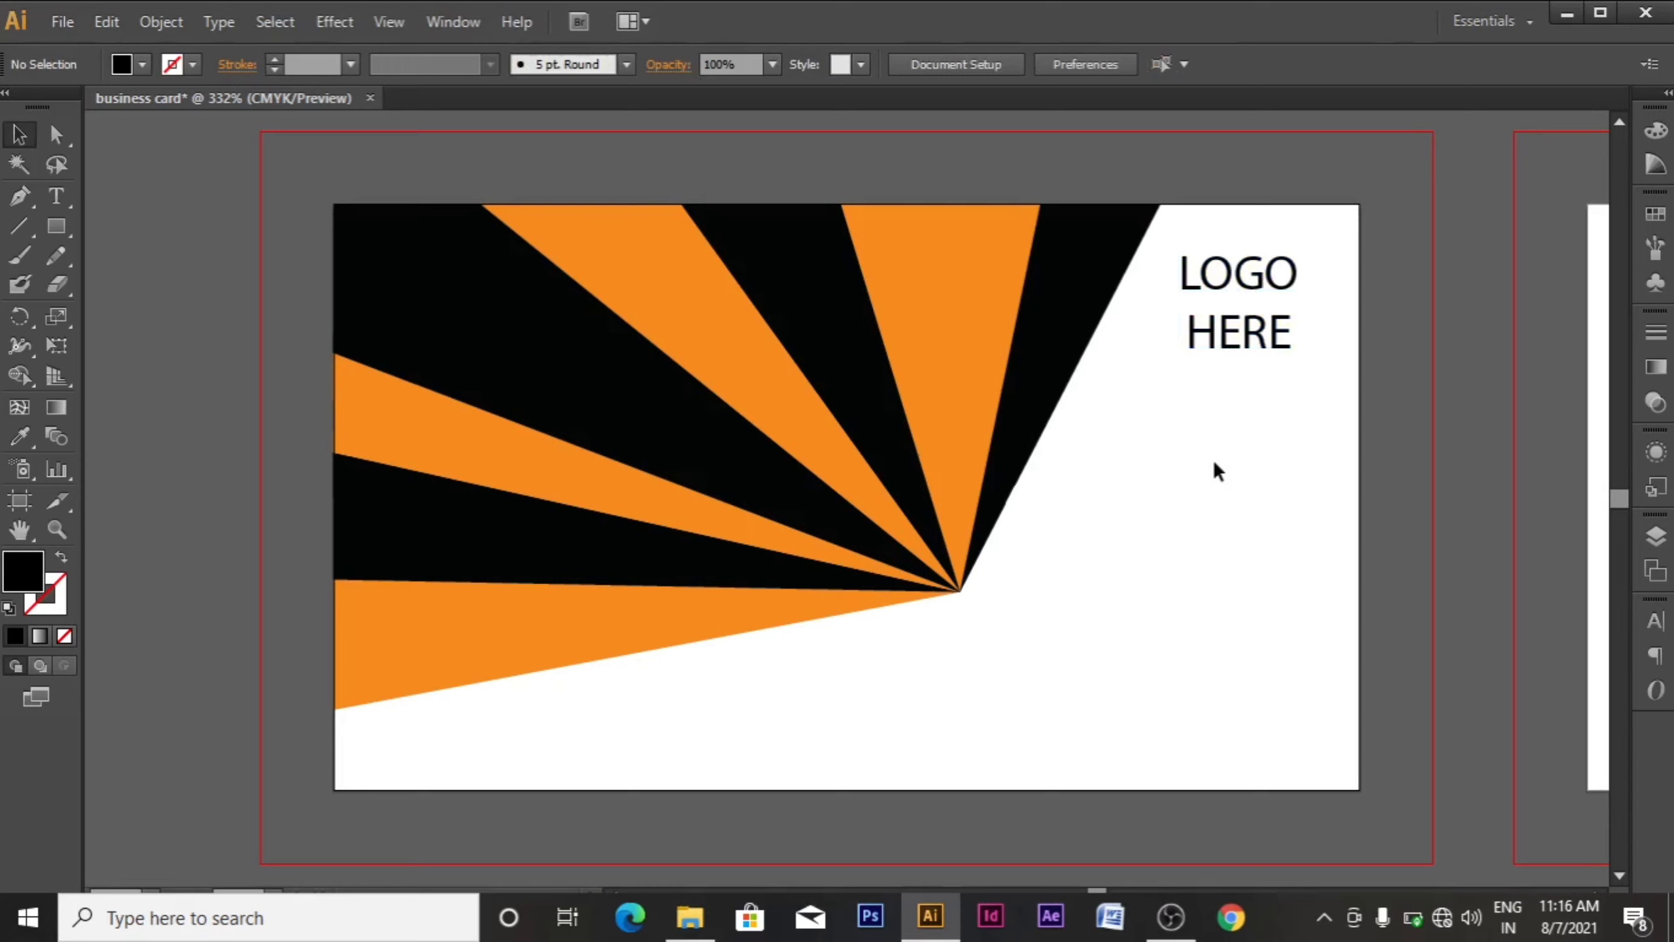
- Draw a rectangular frame around the "LOGO HERE" text with a black stroke and no fill
{"action": "left_click", "coordinate": [56, 226]}
{"action": "left_click_drag", "start_coordinate": [1168, 237], "coordinate": [1319, 363]}
{"action": "key", "text": "shift+x"}
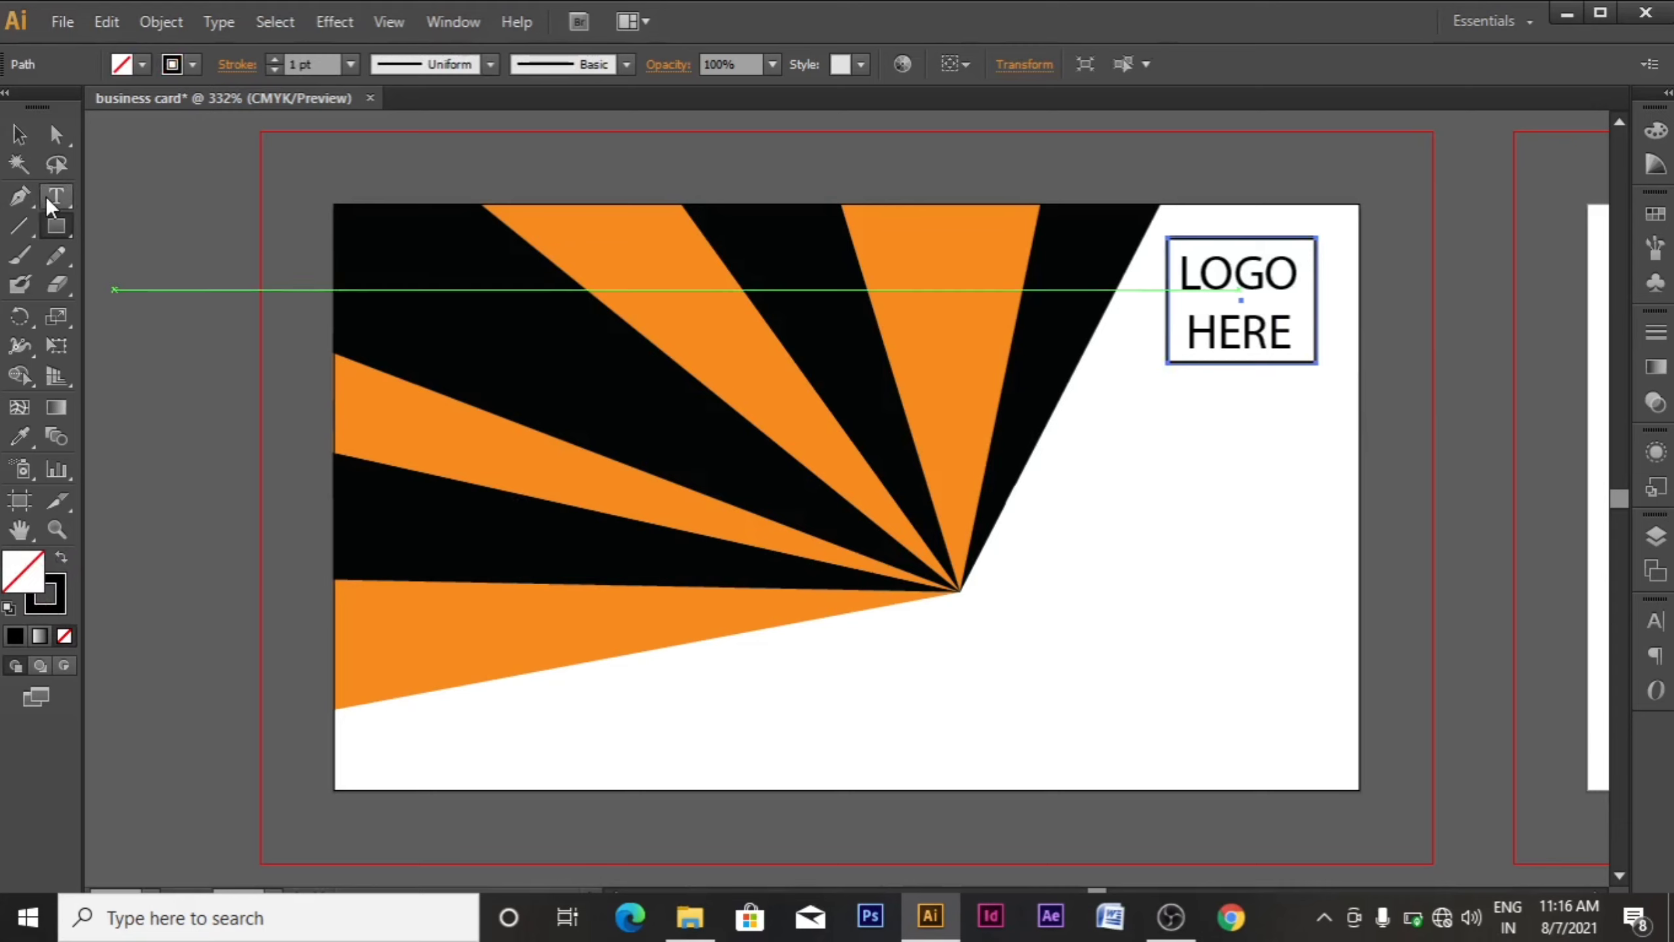
- Add the centred text "YOUR SLOGAN HERE" on two lines and place it in the first card's white area below the logo box
{"action": "left_click", "coordinate": [56, 195]}
{"action": "left_click", "coordinate": [1079, 535]}
{"action": "type", "text": "YOUR"}
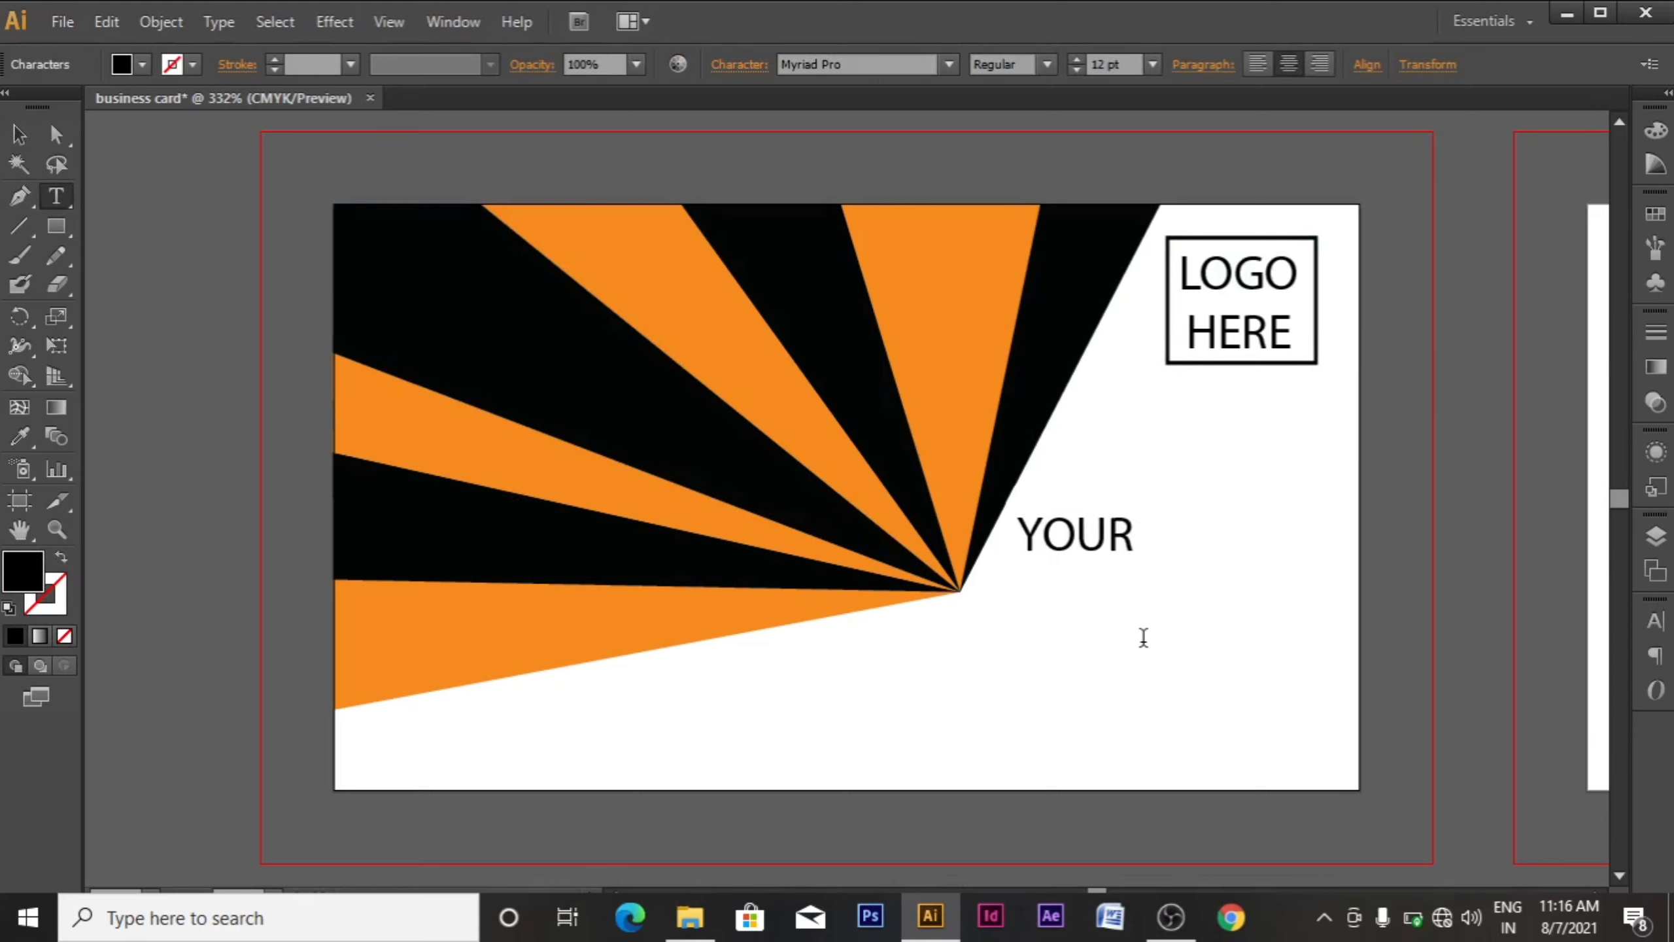
{"action": "type", "text": " SLOGAN HERE"}
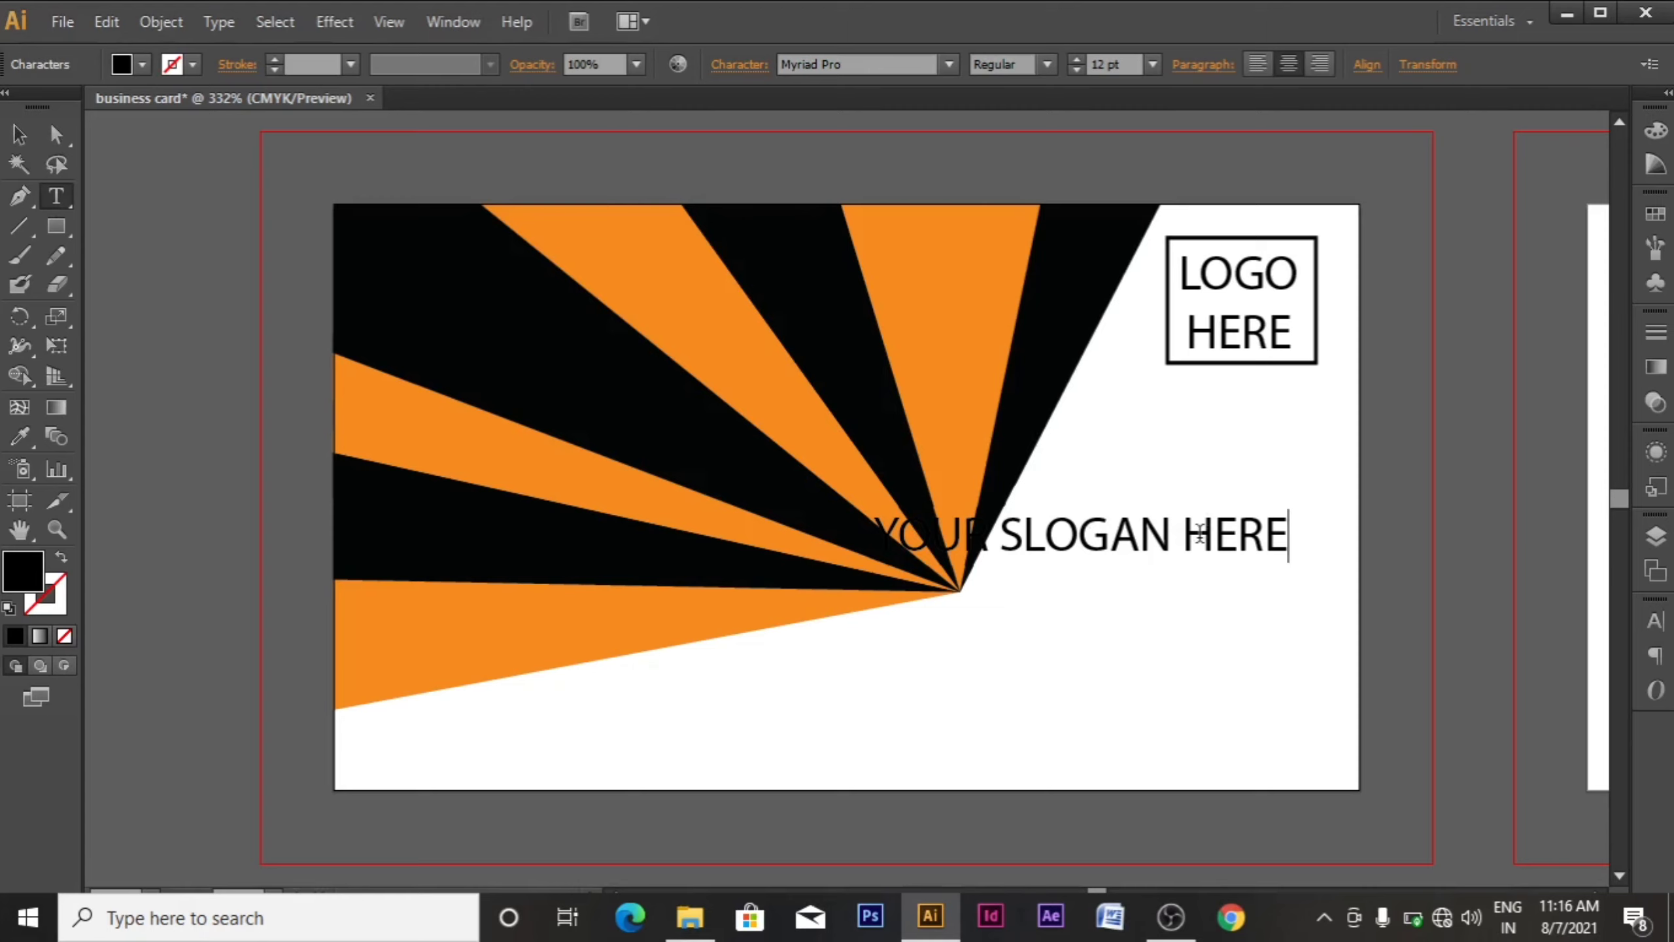
{"action": "left_click", "coordinate": [1197, 535]}
{"action": "key", "text": "Return"}
{"action": "key", "text": "Escape"}
{"action": "left_click_drag", "start_coordinate": [1113, 554], "coordinate": [1219, 504]}
- Set the "LOGO HERE" text to the Bold font style and deselect it
{"action": "left_click", "coordinate": [1263, 329]}
{"action": "left_click", "coordinate": [1047, 65]}
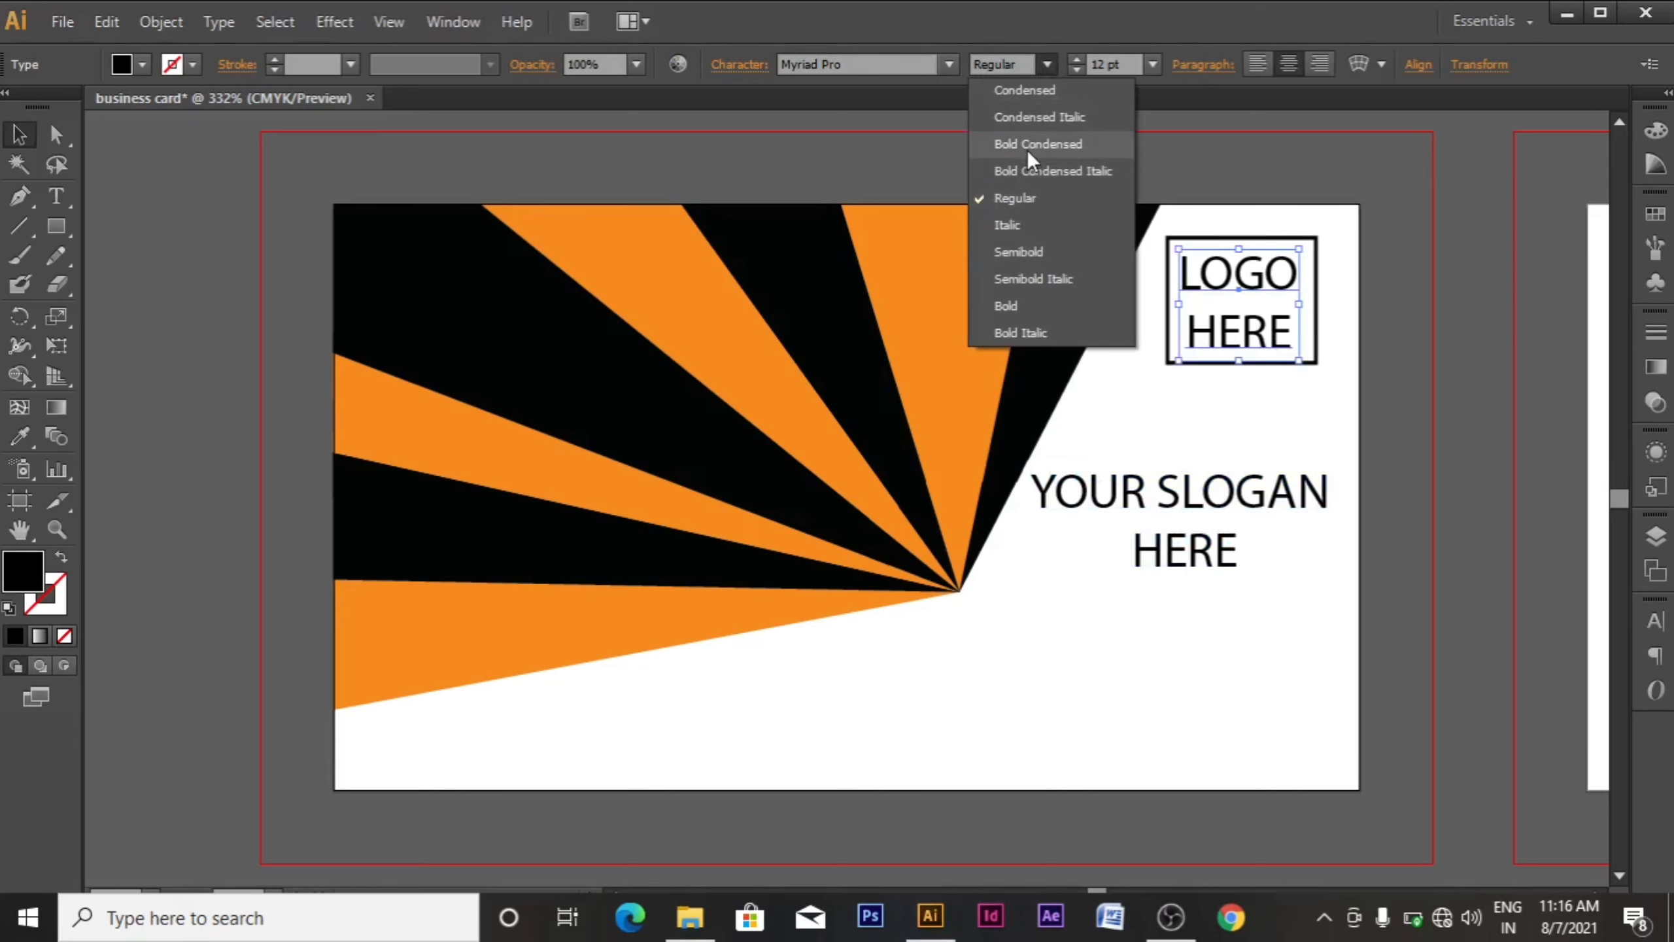
{"action": "left_click", "coordinate": [1031, 299]}
{"action": "left_click", "coordinate": [1081, 592]}
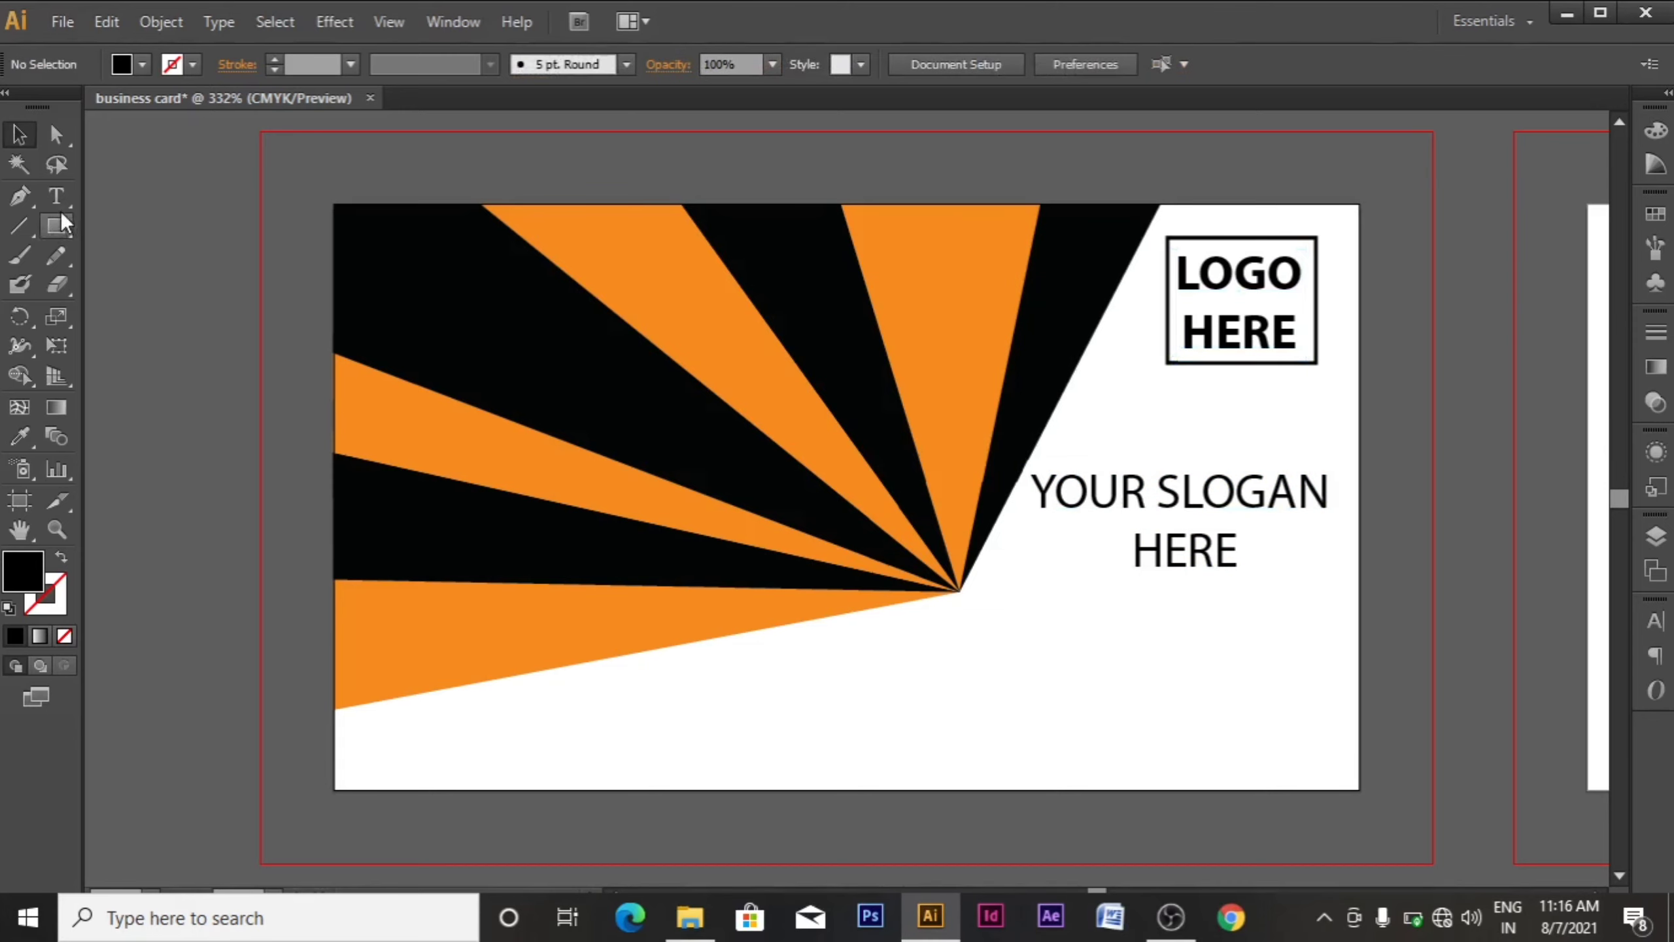
- Draw a horizontal line beneath "YOUR SLOGAN" at the words' full width and give it a black stroke
{"action": "left_click", "coordinate": [19, 225]}
{"action": "mouse_move", "coordinate": [1034, 525]}
{"action": "left_mouse_down"}
{"action": "mouse_move", "coordinate": [1220, 547]}
{"action": "mouse_move", "coordinate": [1329, 523]}
{"action": "left_mouse_up"}
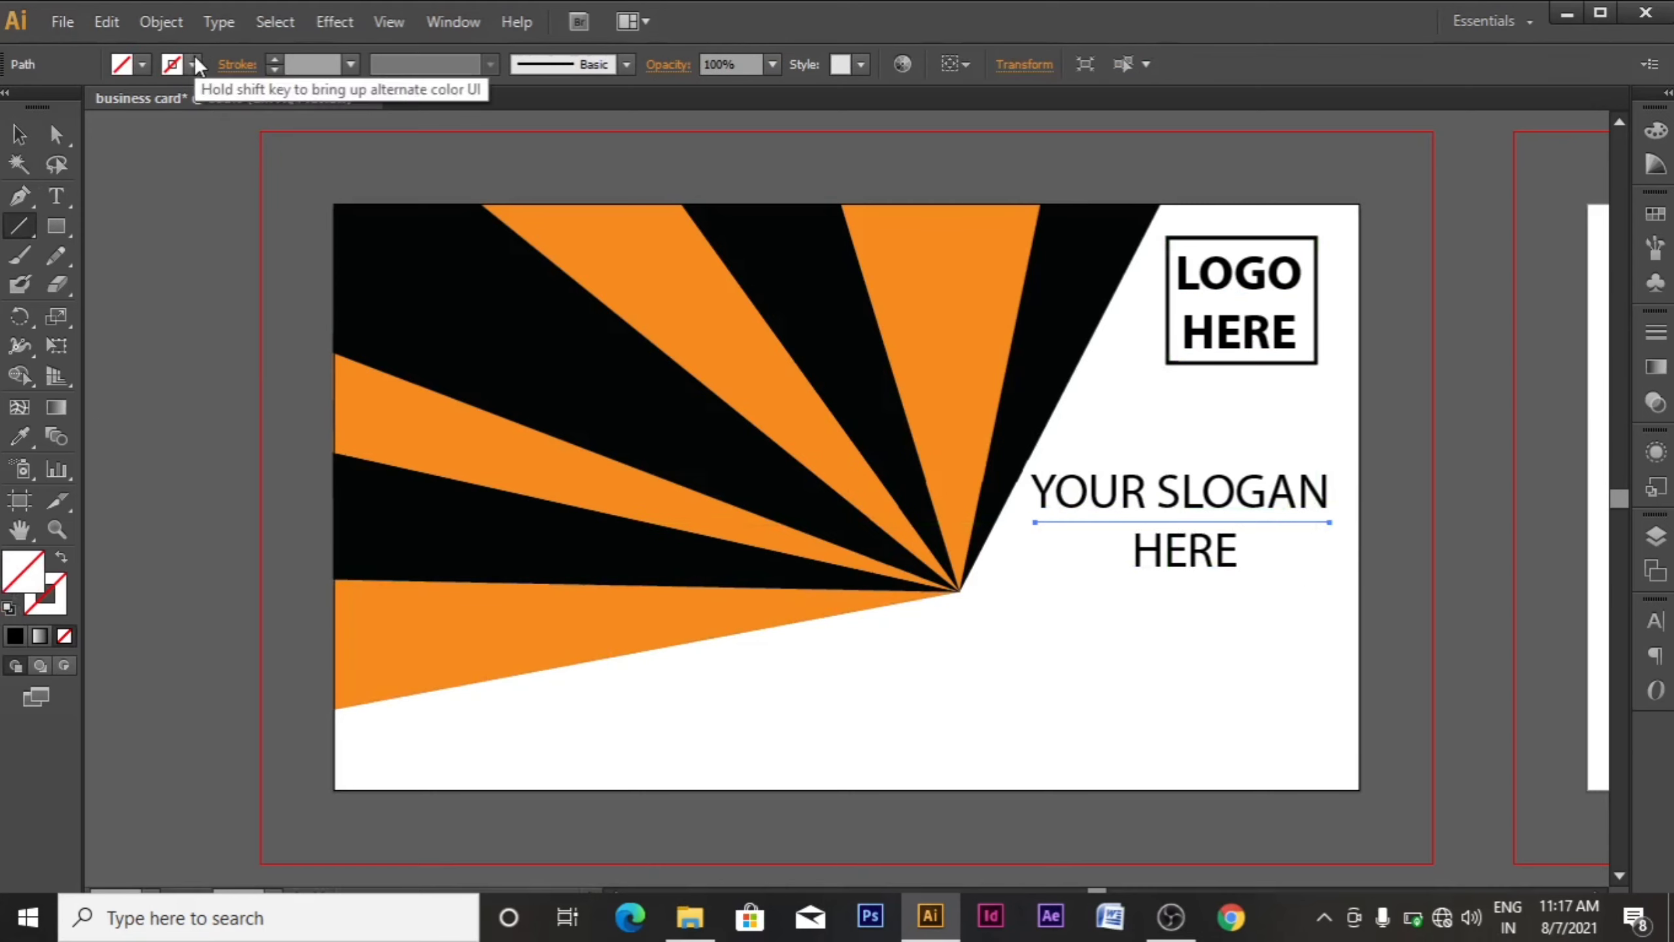
{"action": "left_click", "coordinate": [173, 64]}
{"action": "left_click", "coordinate": [84, 124]}
- Create a 1 in horizontal line beneath the word "HERE" in the slogan and shorten it to the word's width
{"action": "left_click", "coordinate": [1120, 581]}
{"action": "left_click", "coordinate": [776, 524]}
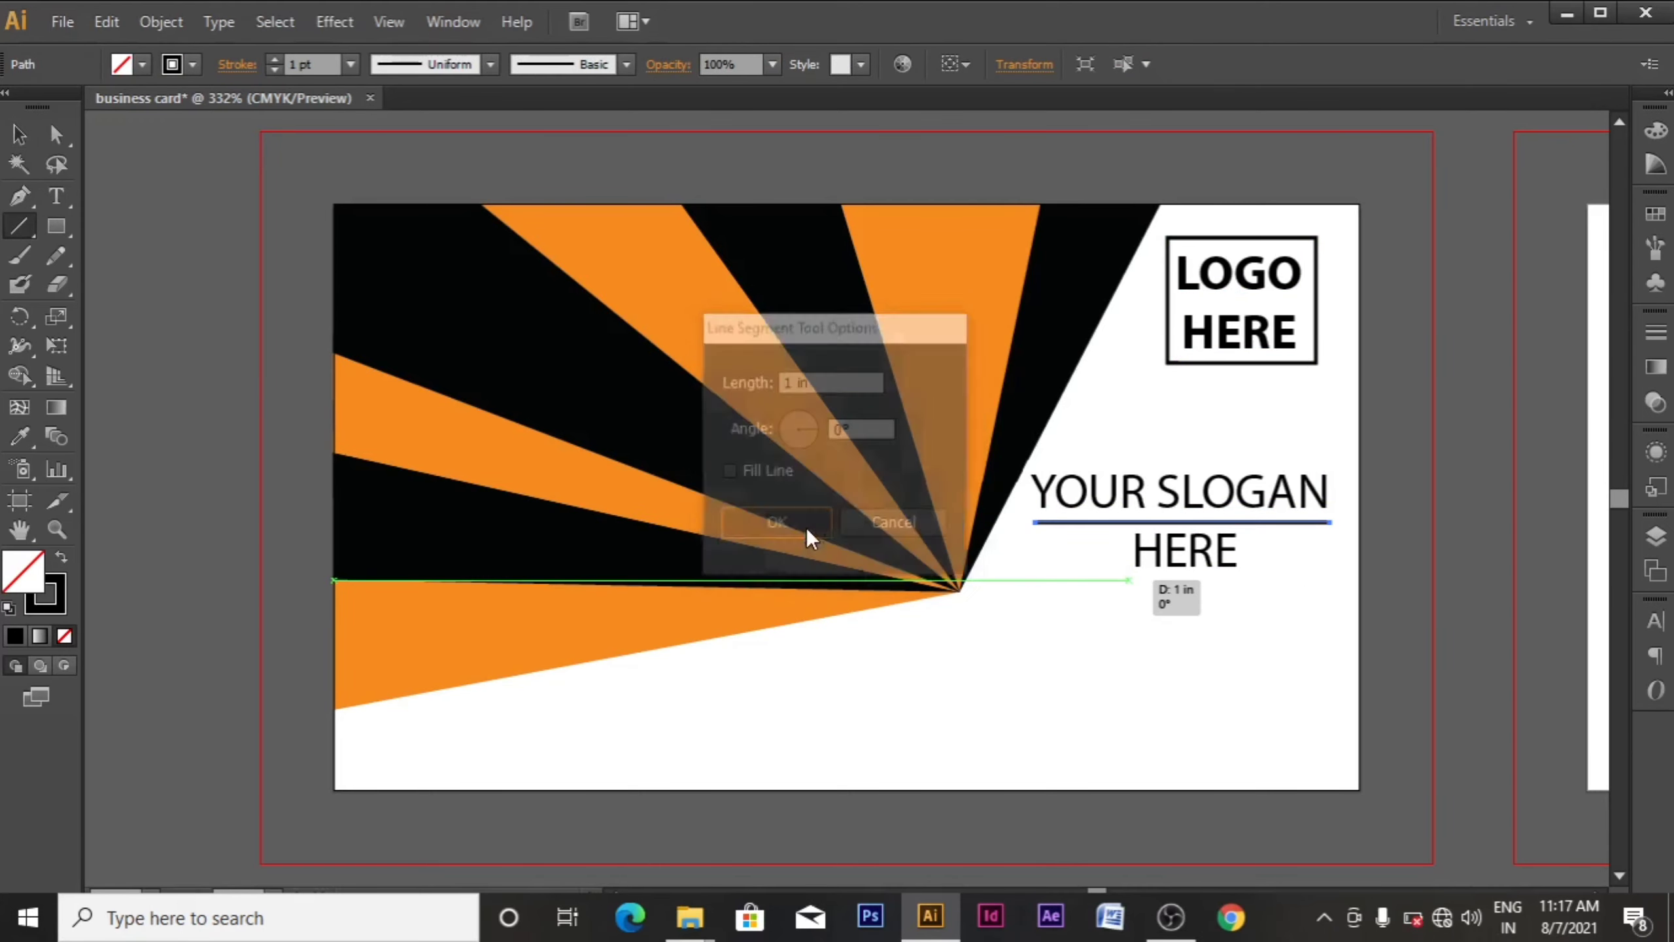
{"action": "left_click", "coordinate": [19, 135]}
{"action": "left_click_drag", "start_coordinate": [1421, 589], "coordinate": [1242, 580]}
{"action": "left_click", "coordinate": [1261, 658]}
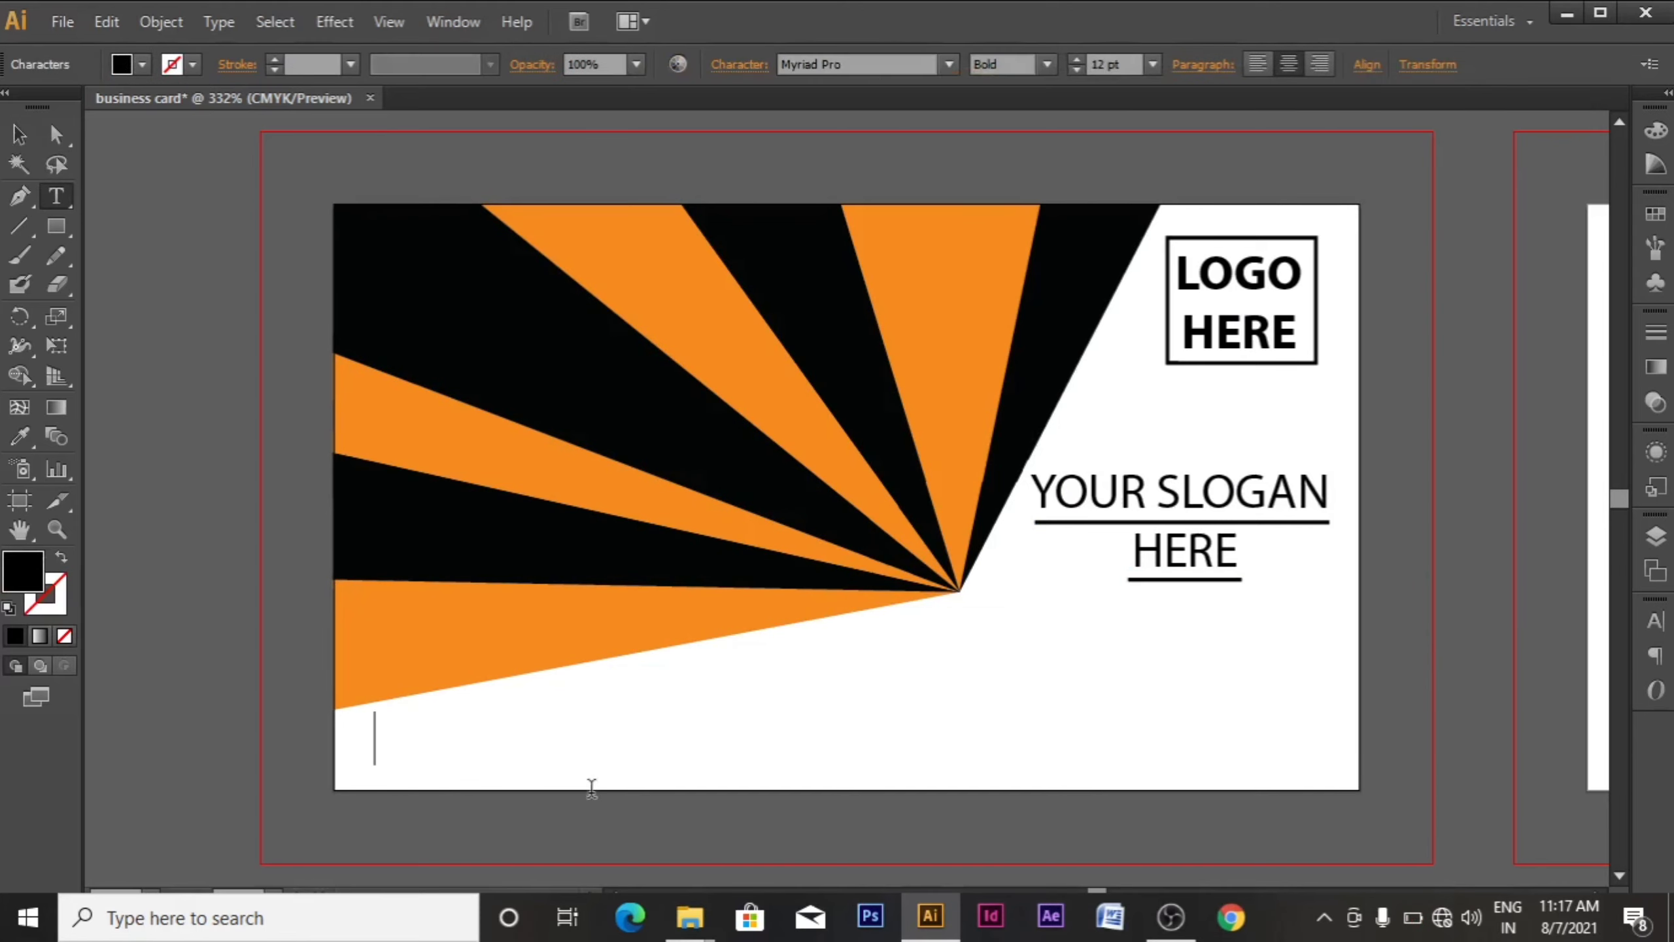
{"action": "left_click", "coordinate": [57, 218]}
{"action": "left_click", "coordinate": [58, 197]}
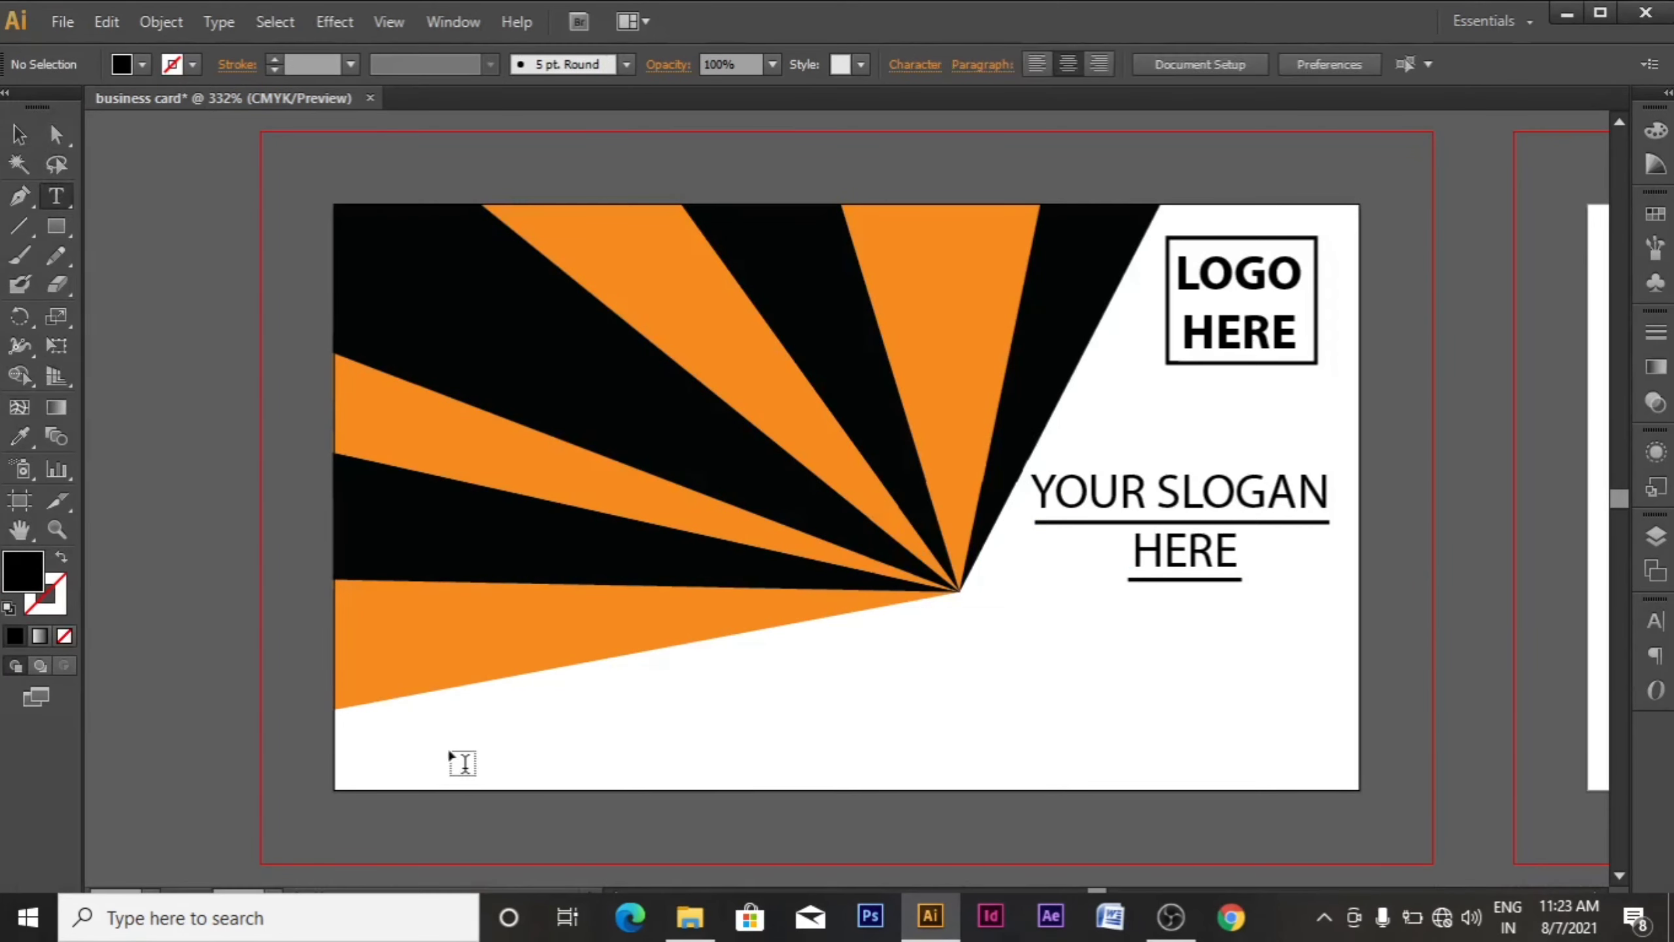
{"action": "left_click", "coordinate": [449, 738]}
{"action": "type", "text": "WWW"}
{"action": "key", "text": "BackSpace"}
{"action": "key", "text": "BackSpace"}
{"action": "key", "text": "BackSpace"}
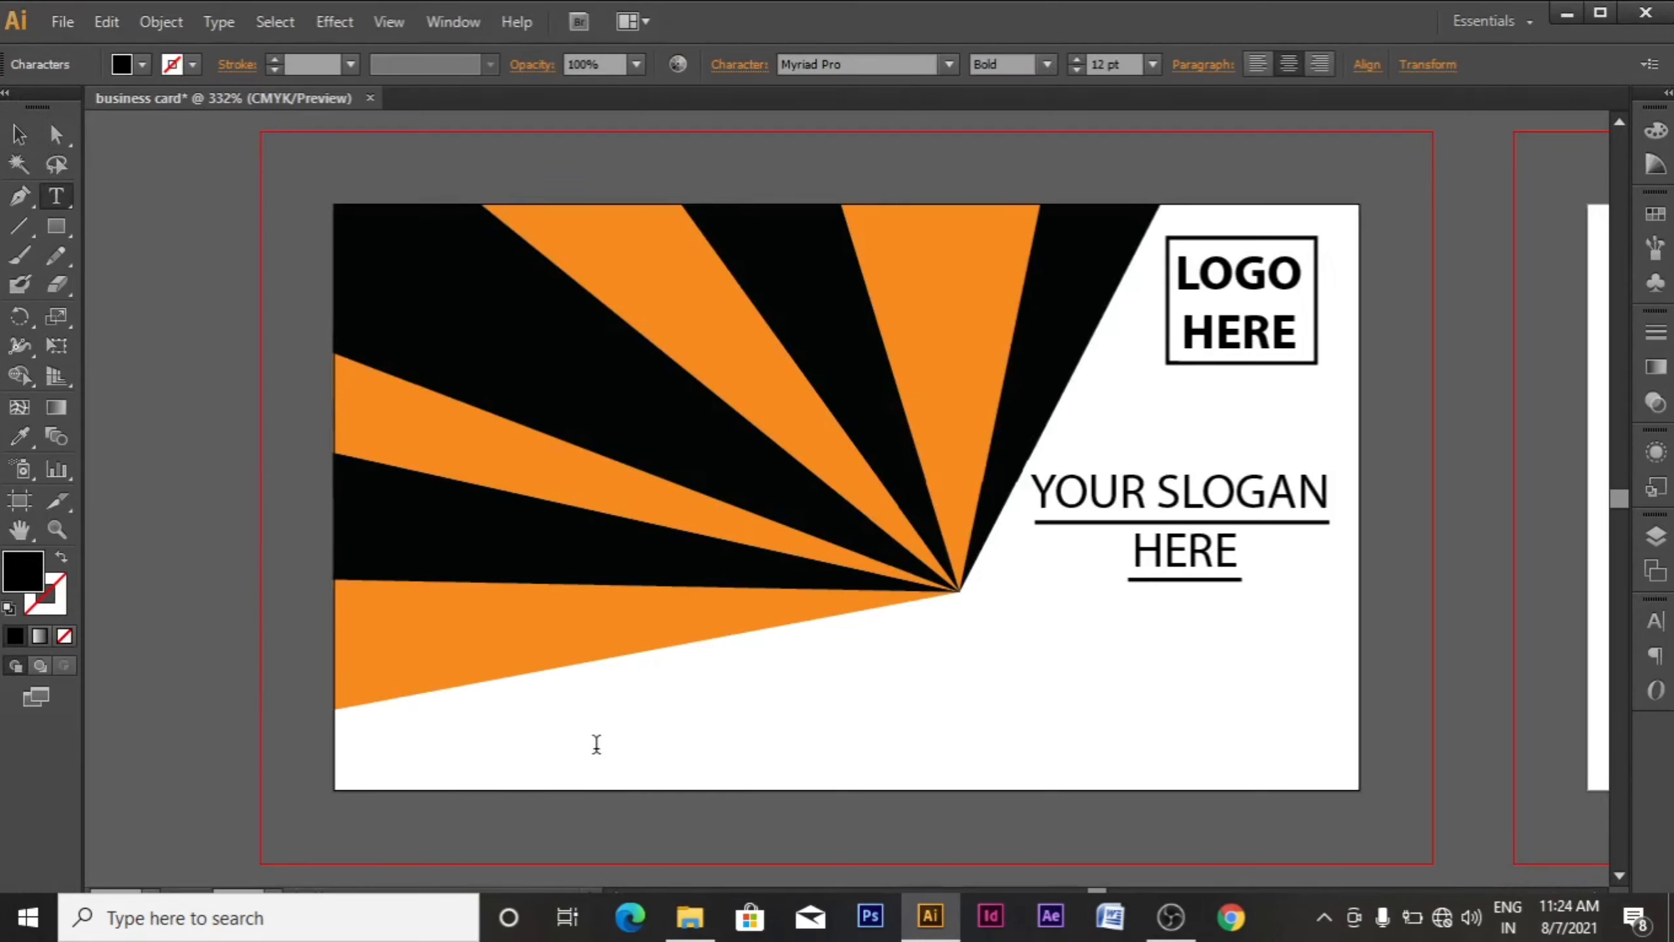
{"action": "type", "text": "www.your"}
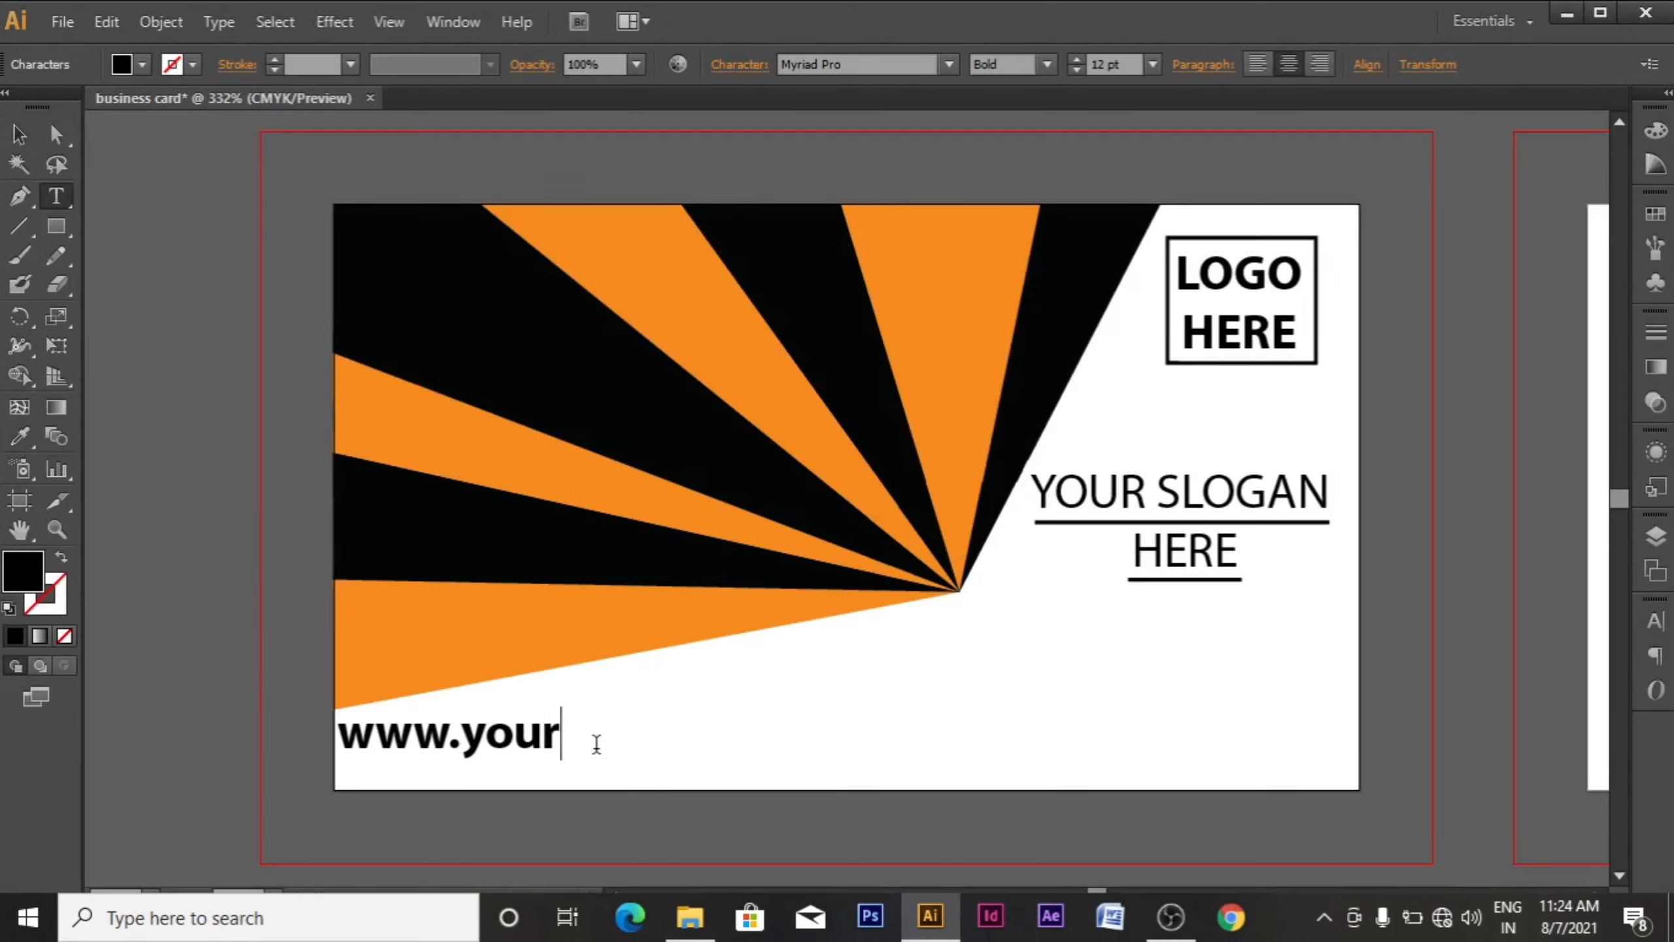
{"action": "type", "text": "web"}
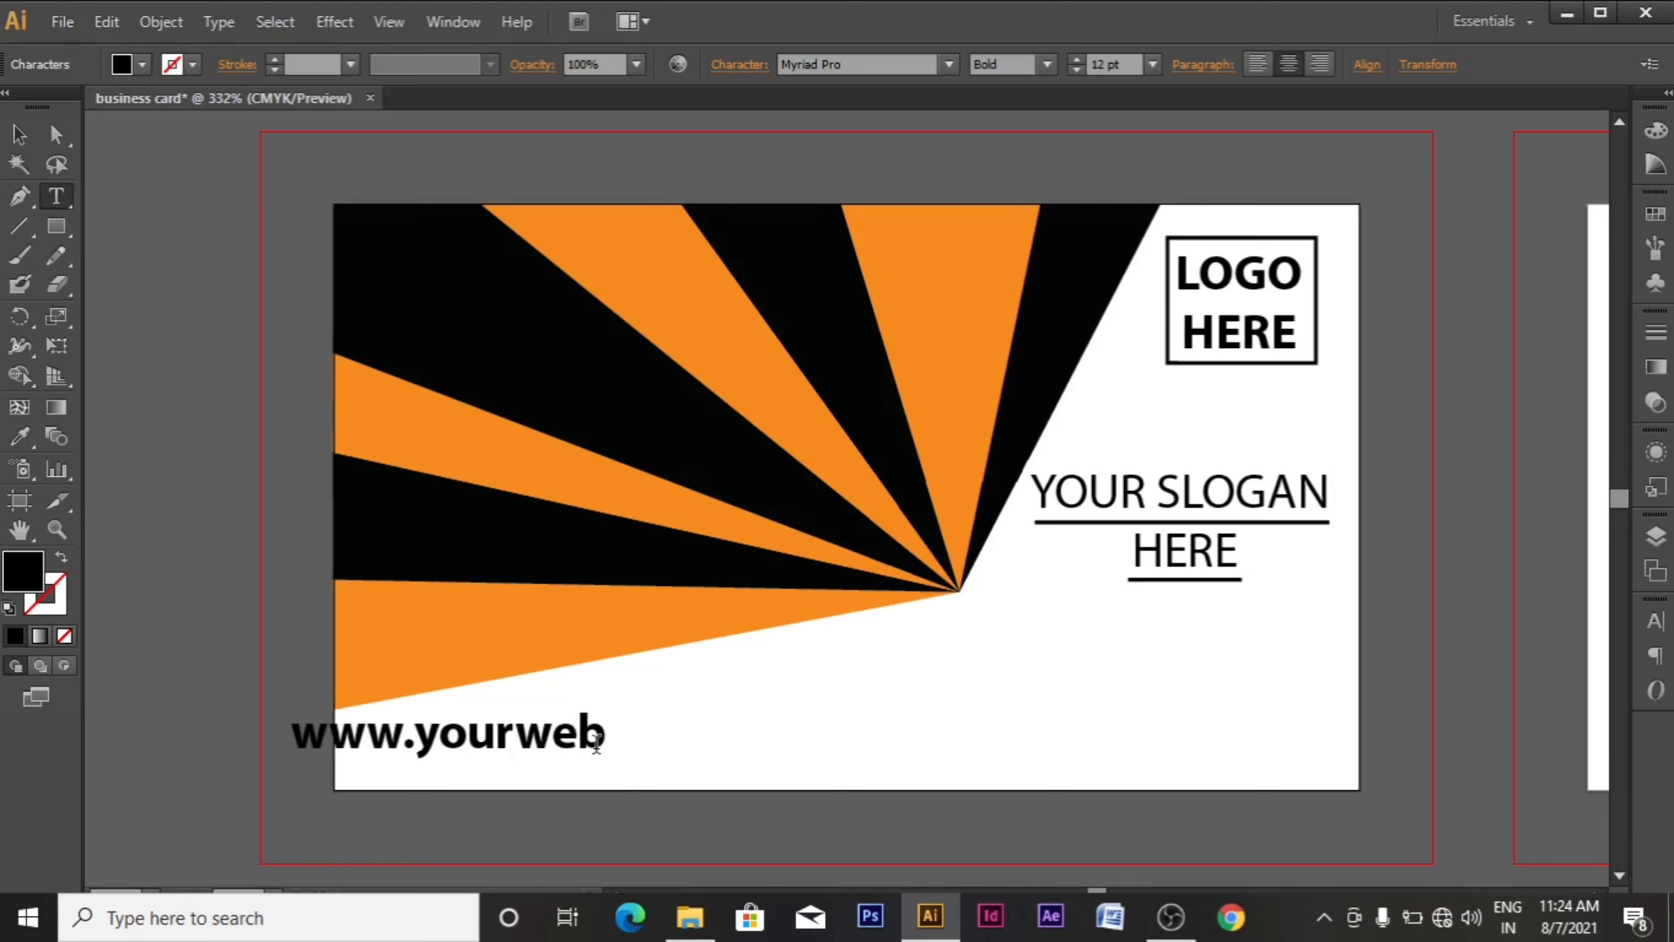
{"action": "type", "text": ".in"}
{"action": "key", "text": "Escape"}
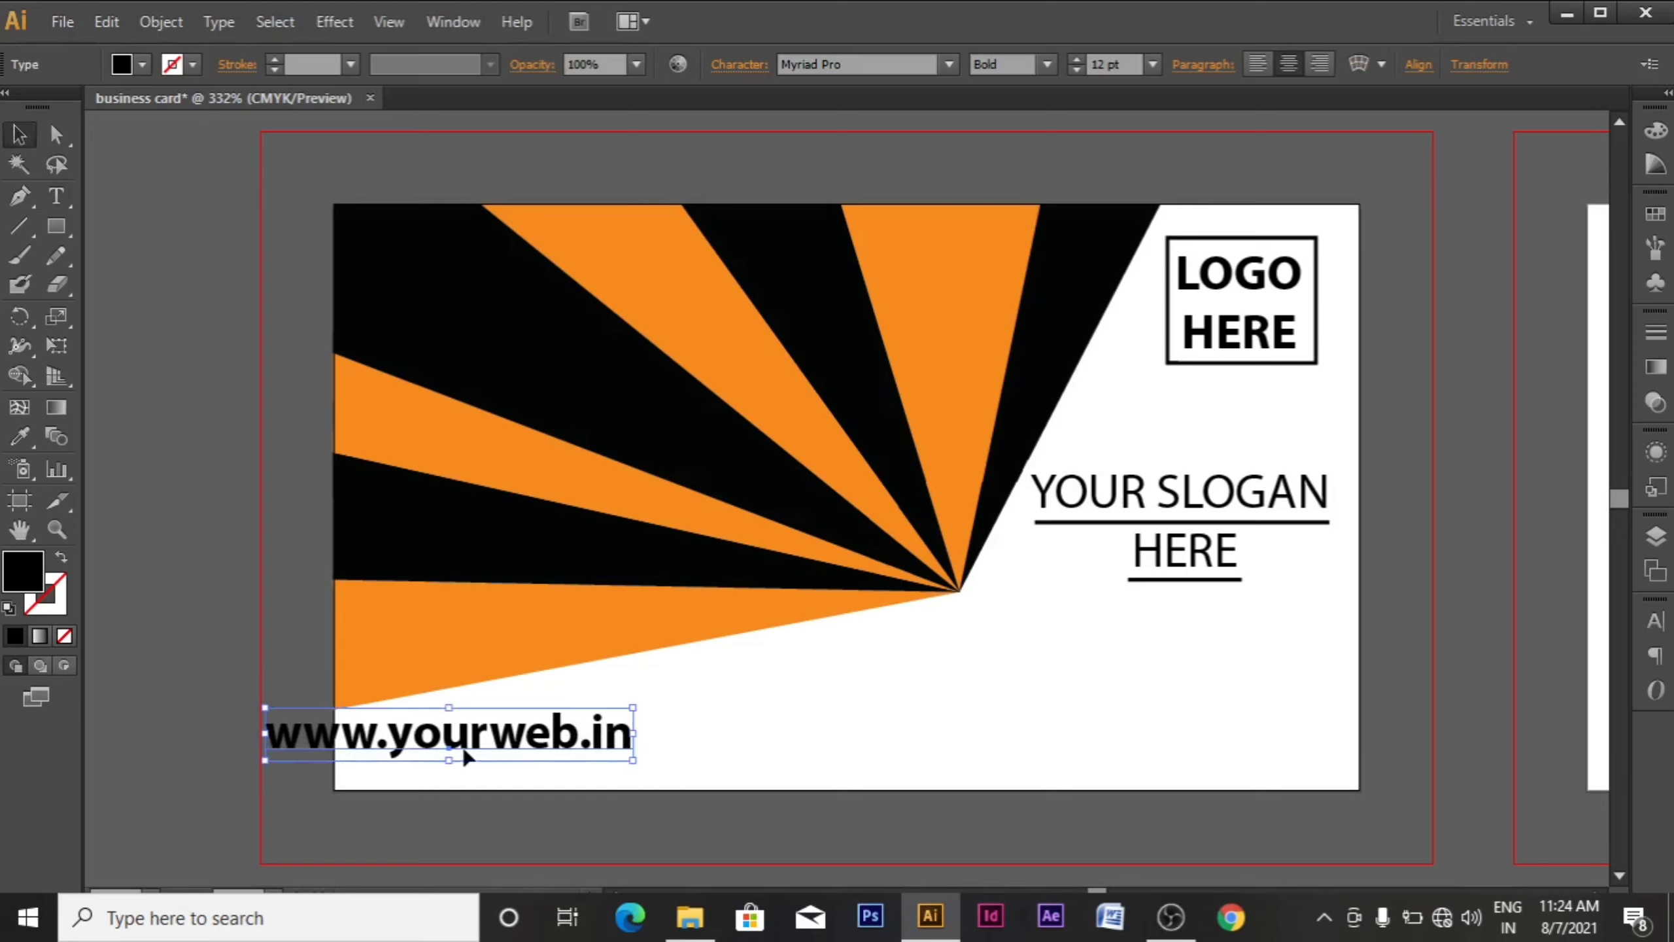
- Move the web address fully inside the card's lower-left corner, set it to Regular and slightly reduce its size
{"action": "left_click_drag", "start_coordinate": [470, 751], "coordinate": [543, 757]}
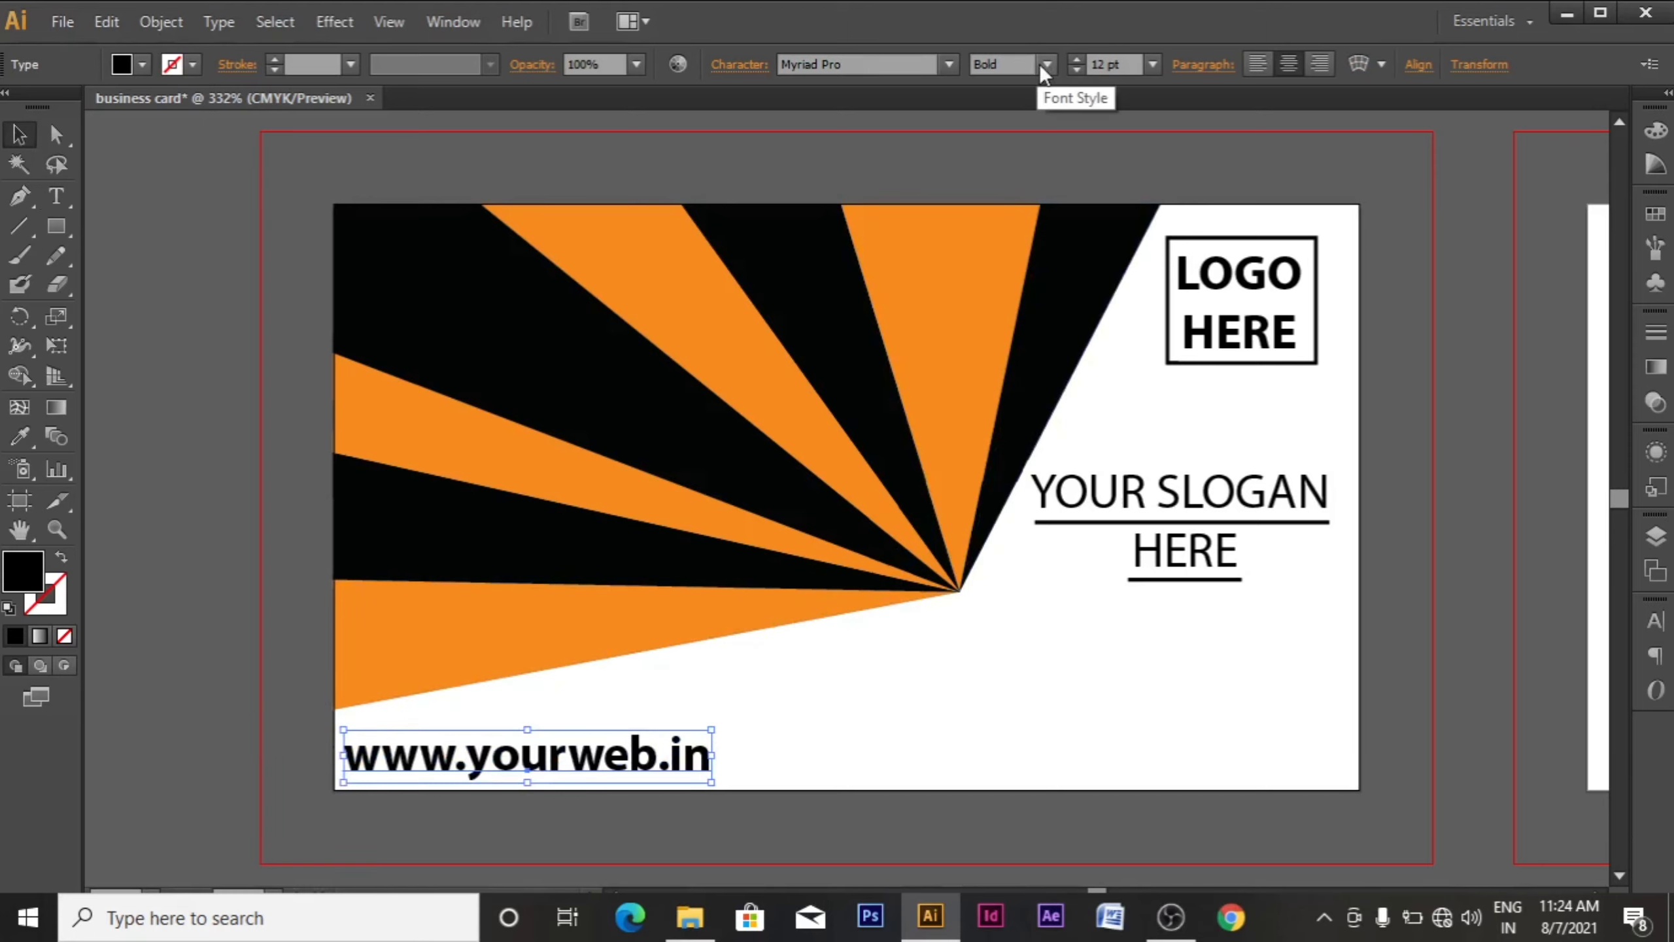
{"action": "left_click", "coordinate": [1047, 64]}
{"action": "left_click", "coordinate": [1044, 199]}
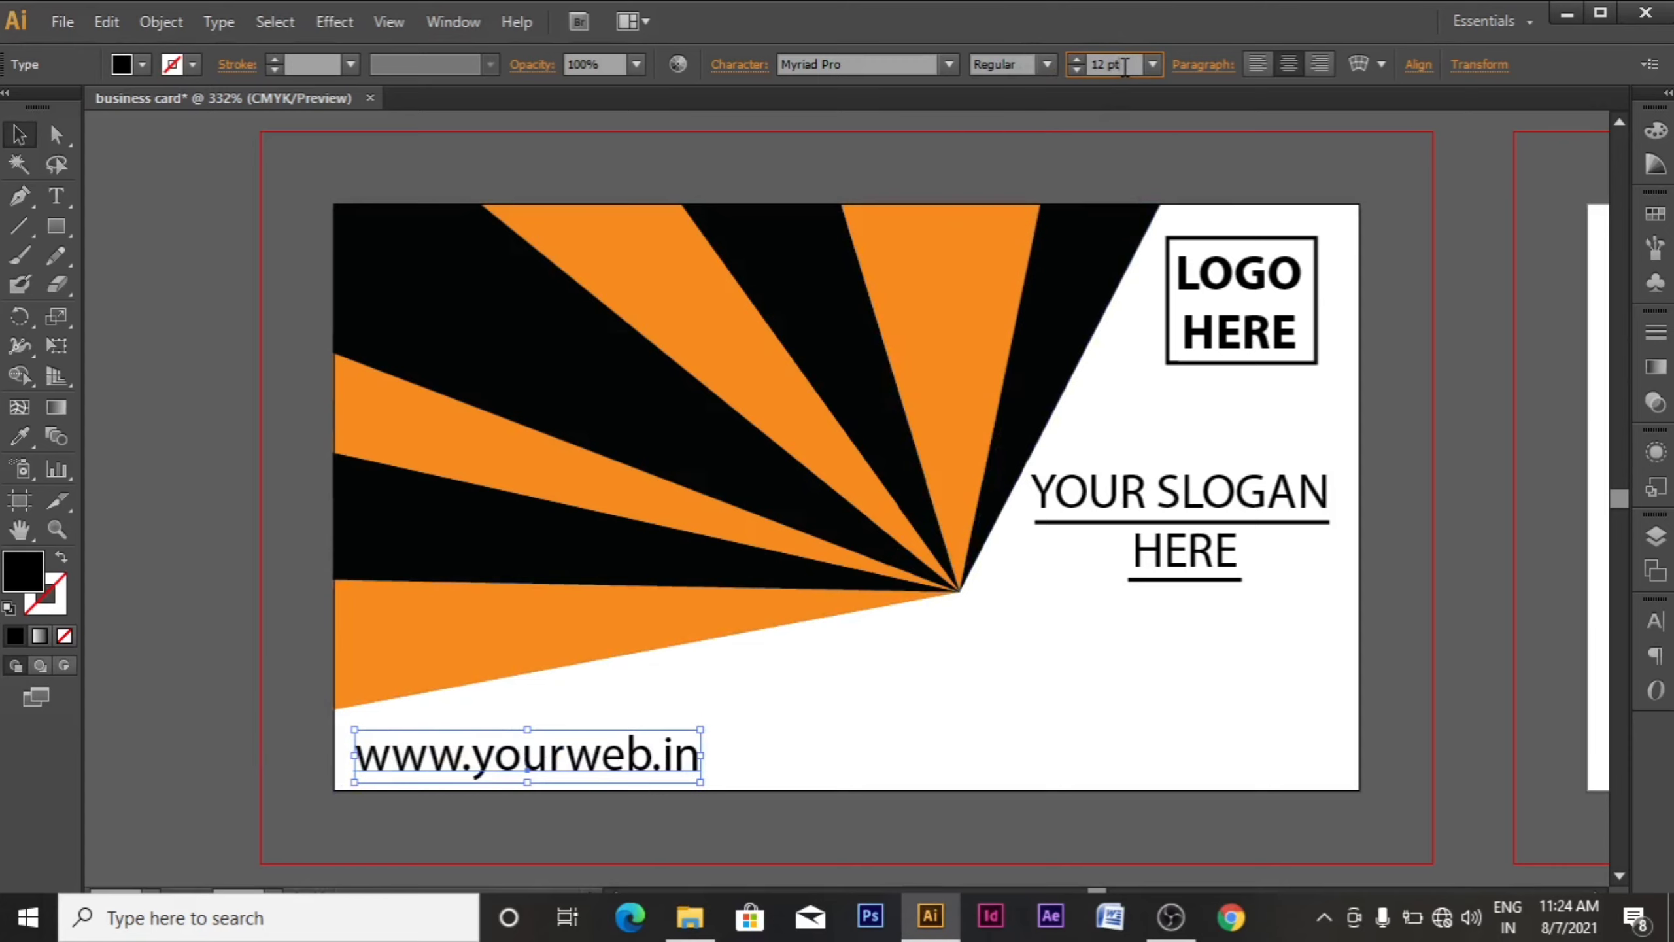
{"action": "left_click", "coordinate": [1405, 650]}
- Move the slogan with its underlines lower on the first card, and shift the framed logo text down and inward
{"action": "left_click", "coordinate": [1186, 469]}
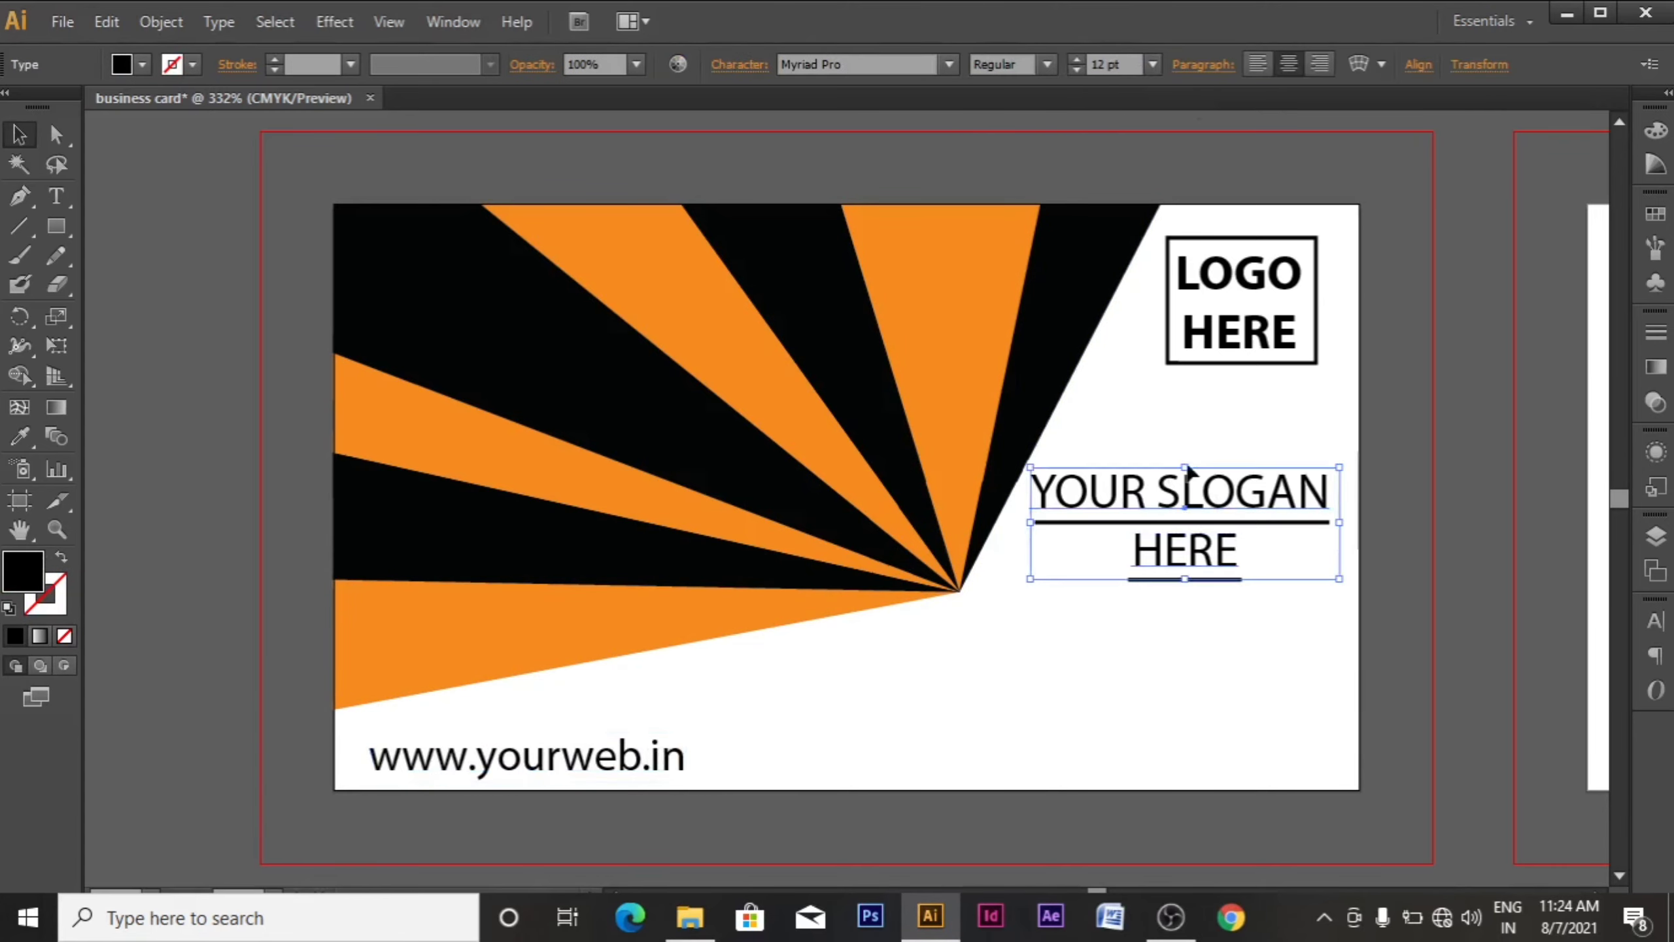
{"action": "left_click_drag", "start_coordinate": [1226, 501], "coordinate": [1211, 632]}
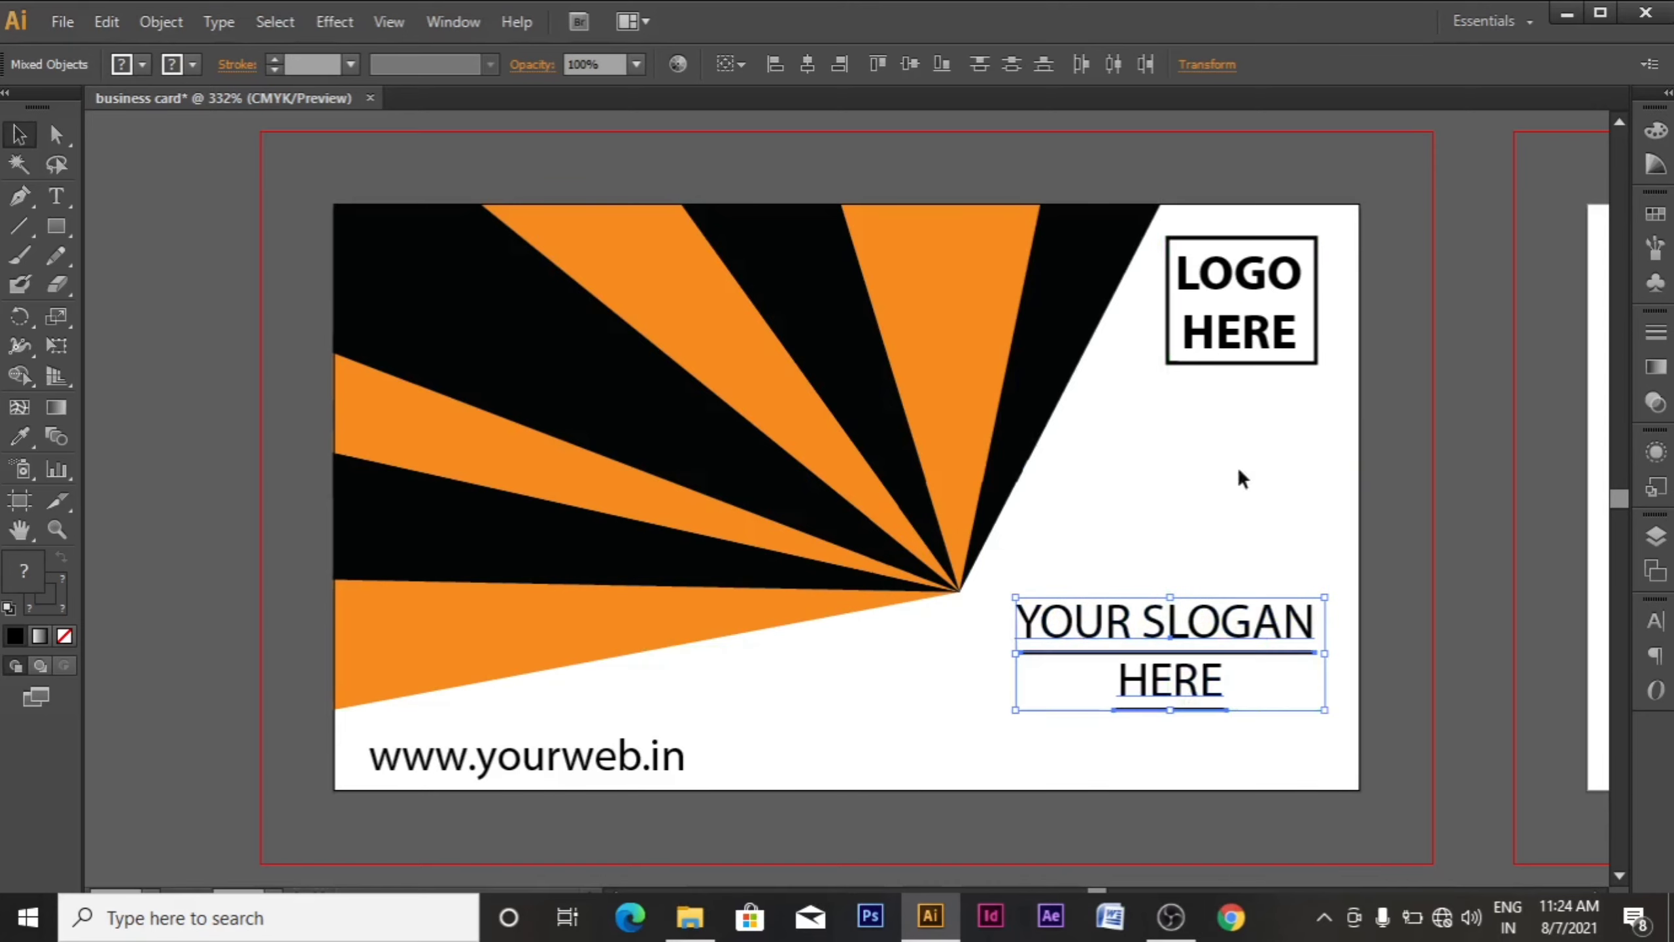
{"action": "left_click_drag", "start_coordinate": [1212, 277], "coordinate": [1171, 367]}
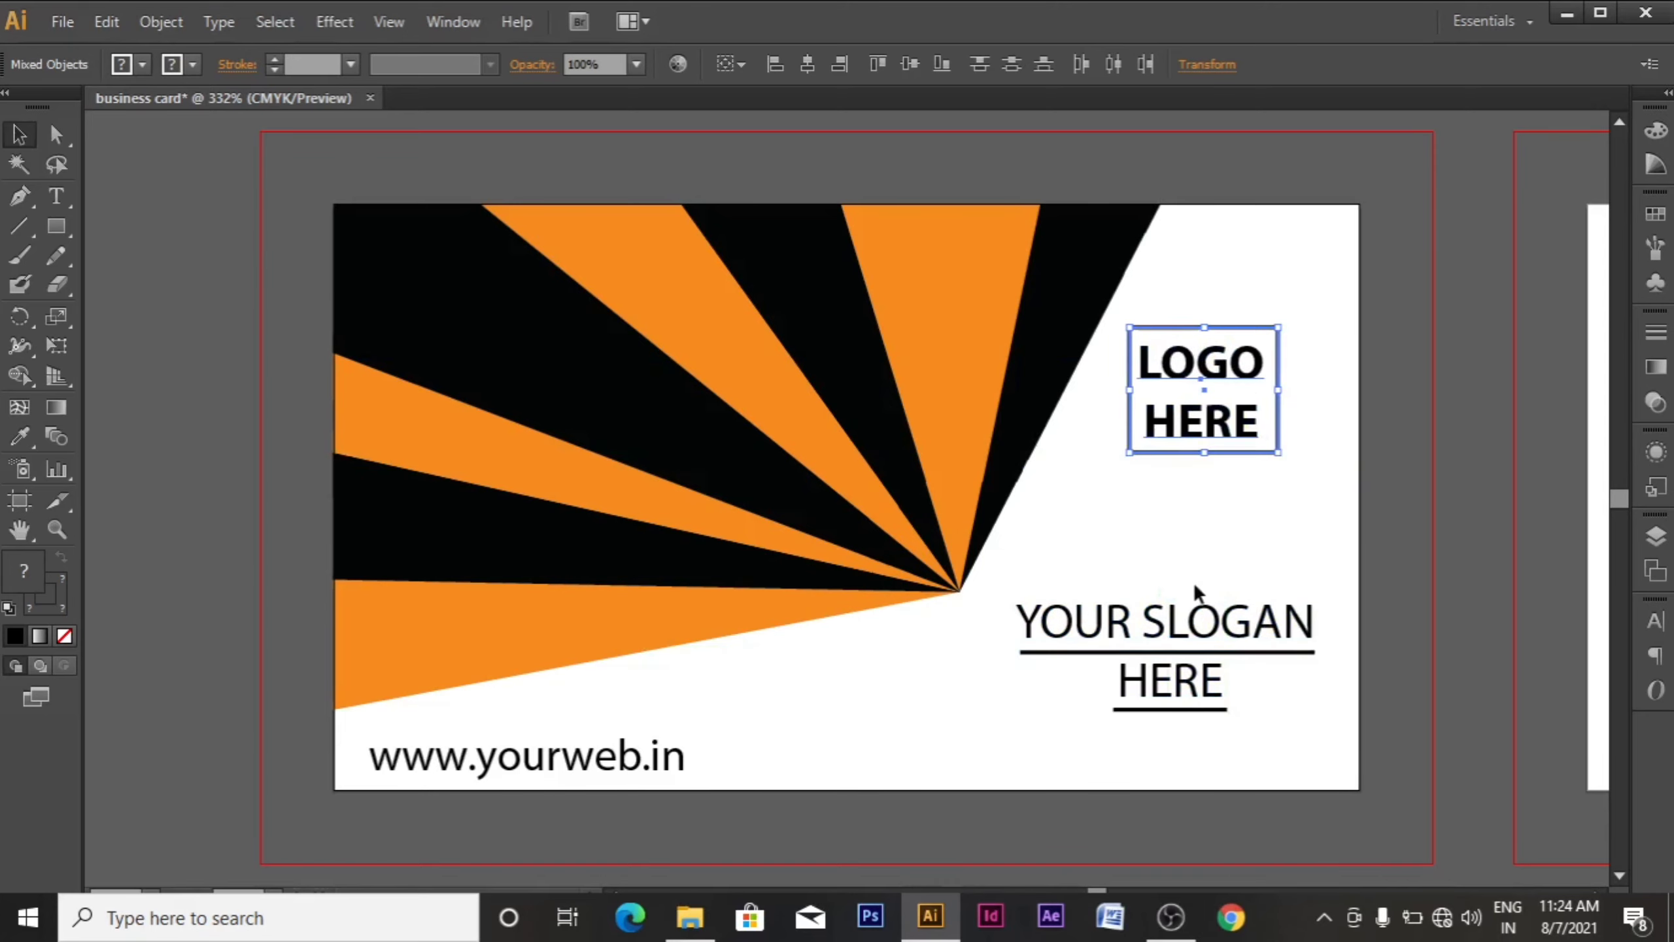
{"action": "left_click", "coordinate": [1183, 636]}
{"action": "mouse_move", "coordinate": [1183, 636]}
{"action": "left_mouse_down"}
{"action": "mouse_move", "coordinate": [1147, 650]}
{"action": "mouse_move", "coordinate": [1151, 632]}
{"action": "left_mouse_up"}
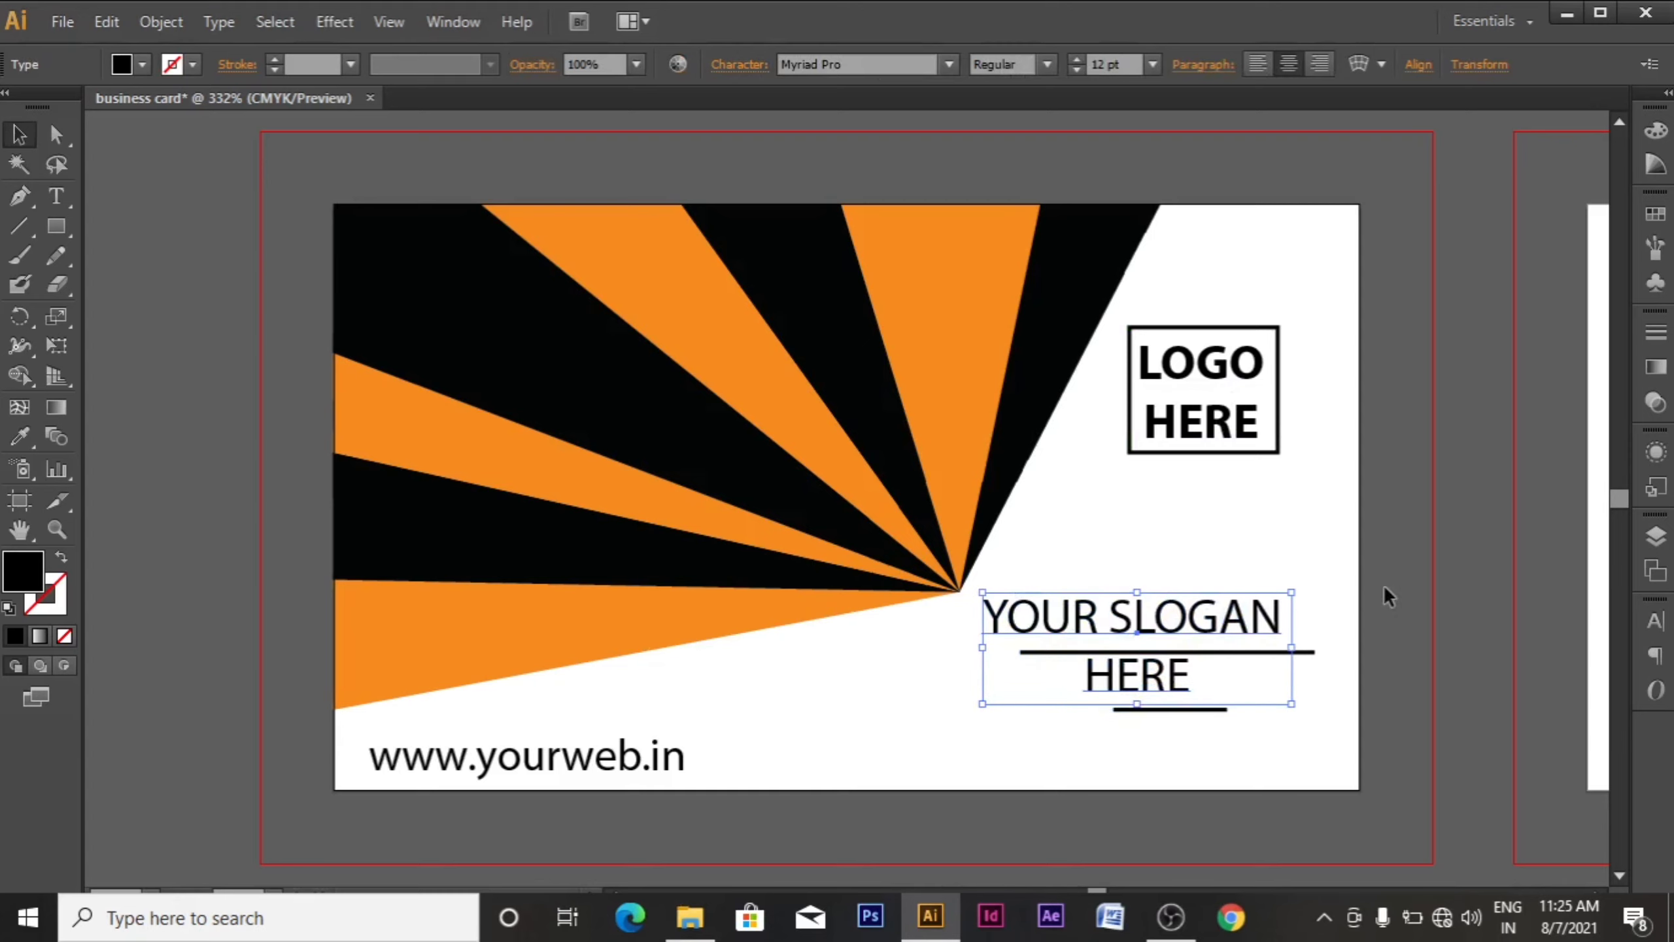
{"action": "key", "text": "ctrl+z"}
- Shift the slogan together with both underlines slightly toward the tip of the rays and deselect
{"action": "left_click_drag", "start_coordinate": [1036, 547], "coordinate": [1114, 632]}
{"action": "left_click", "coordinate": [1397, 542]}
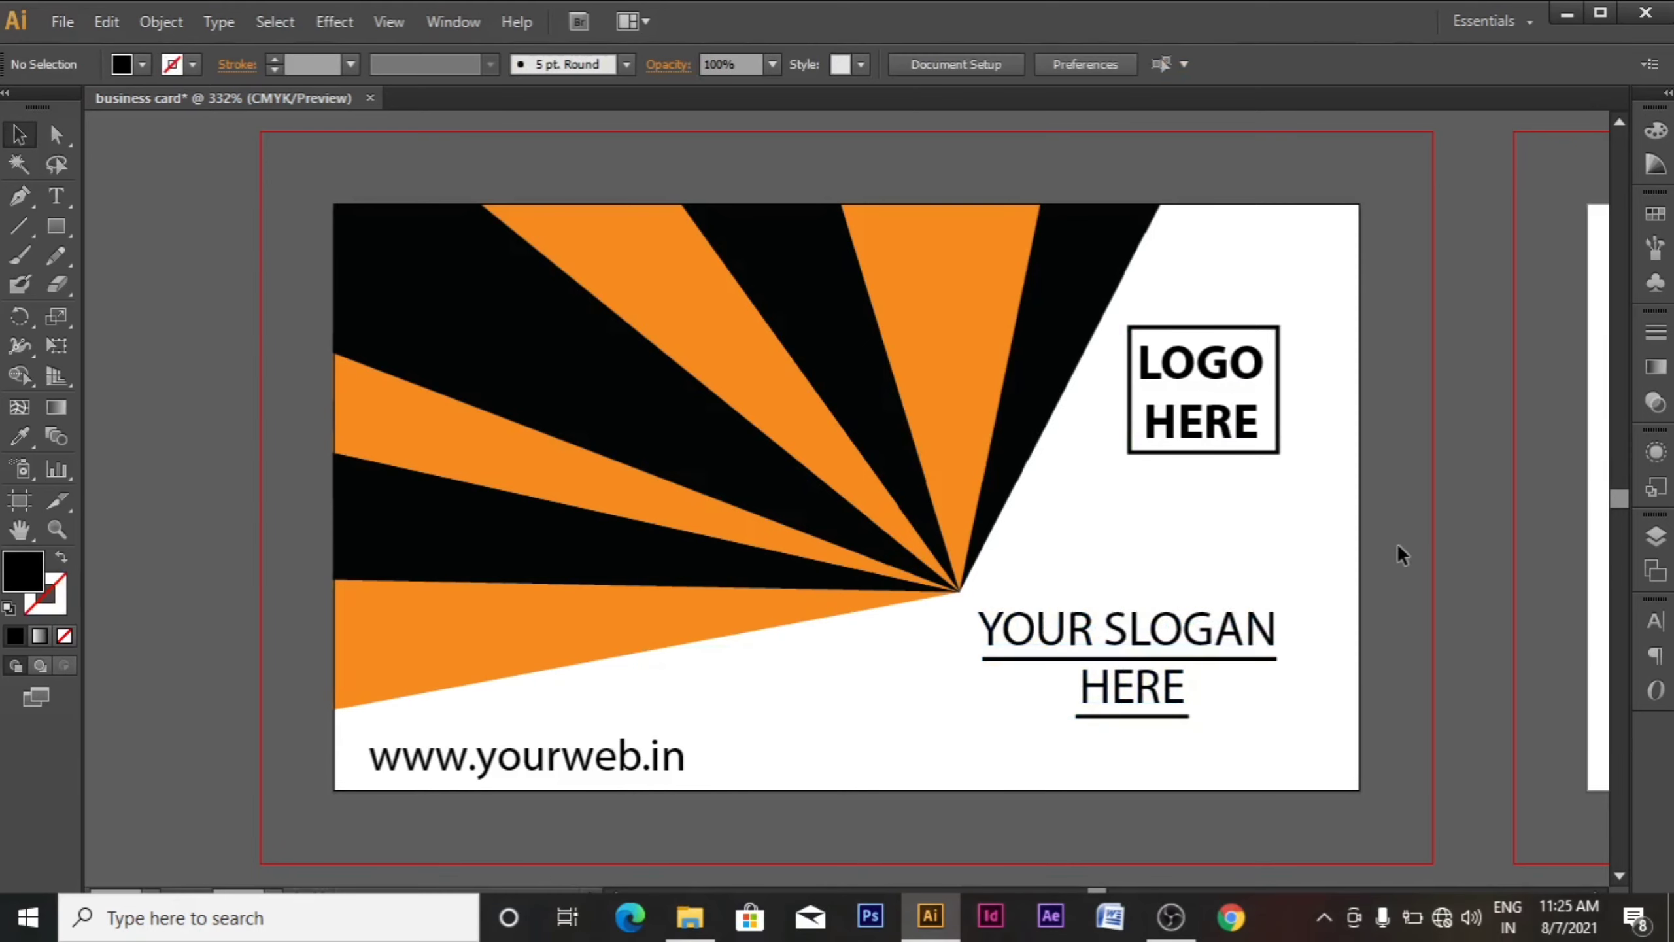
- Open the icons file from the R CREATION folder in Illustrator as a separate document
{"action": "left_click", "coordinate": [689, 915]}
{"action": "scroll", "coordinate": [923, 686], "scroll_direction": "down", "scroll_amount": 5}
{"action": "left_click", "coordinate": [283, 396]}
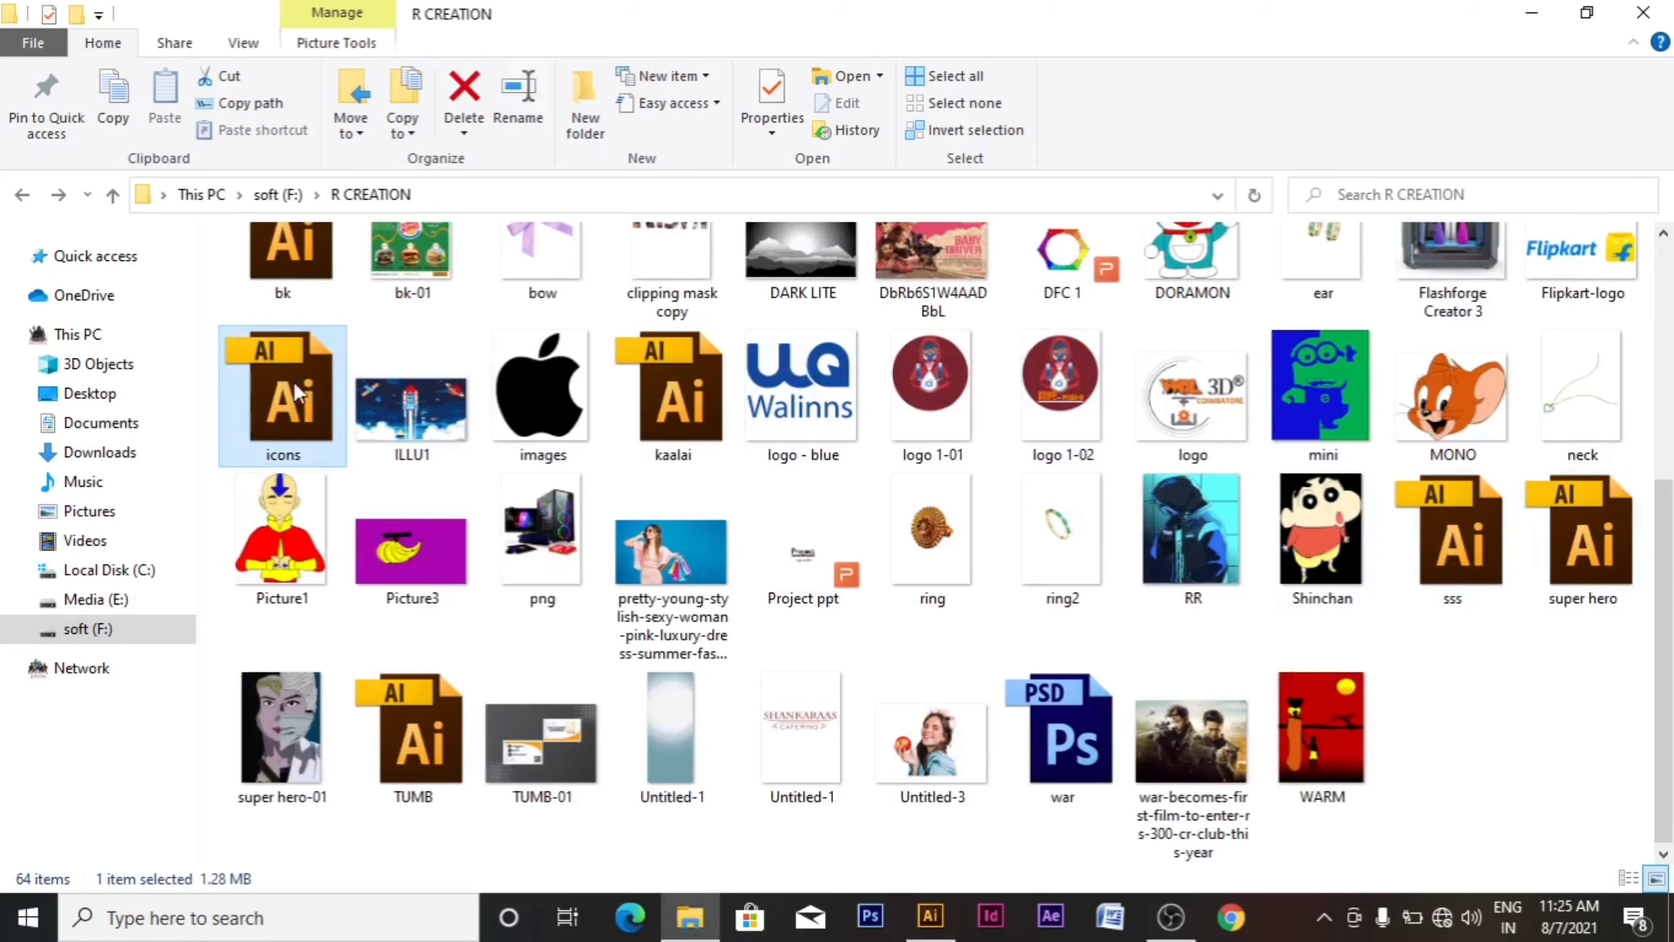
{"action": "left_click_drag", "start_coordinate": [1094, 814], "coordinate": [1073, 293]}
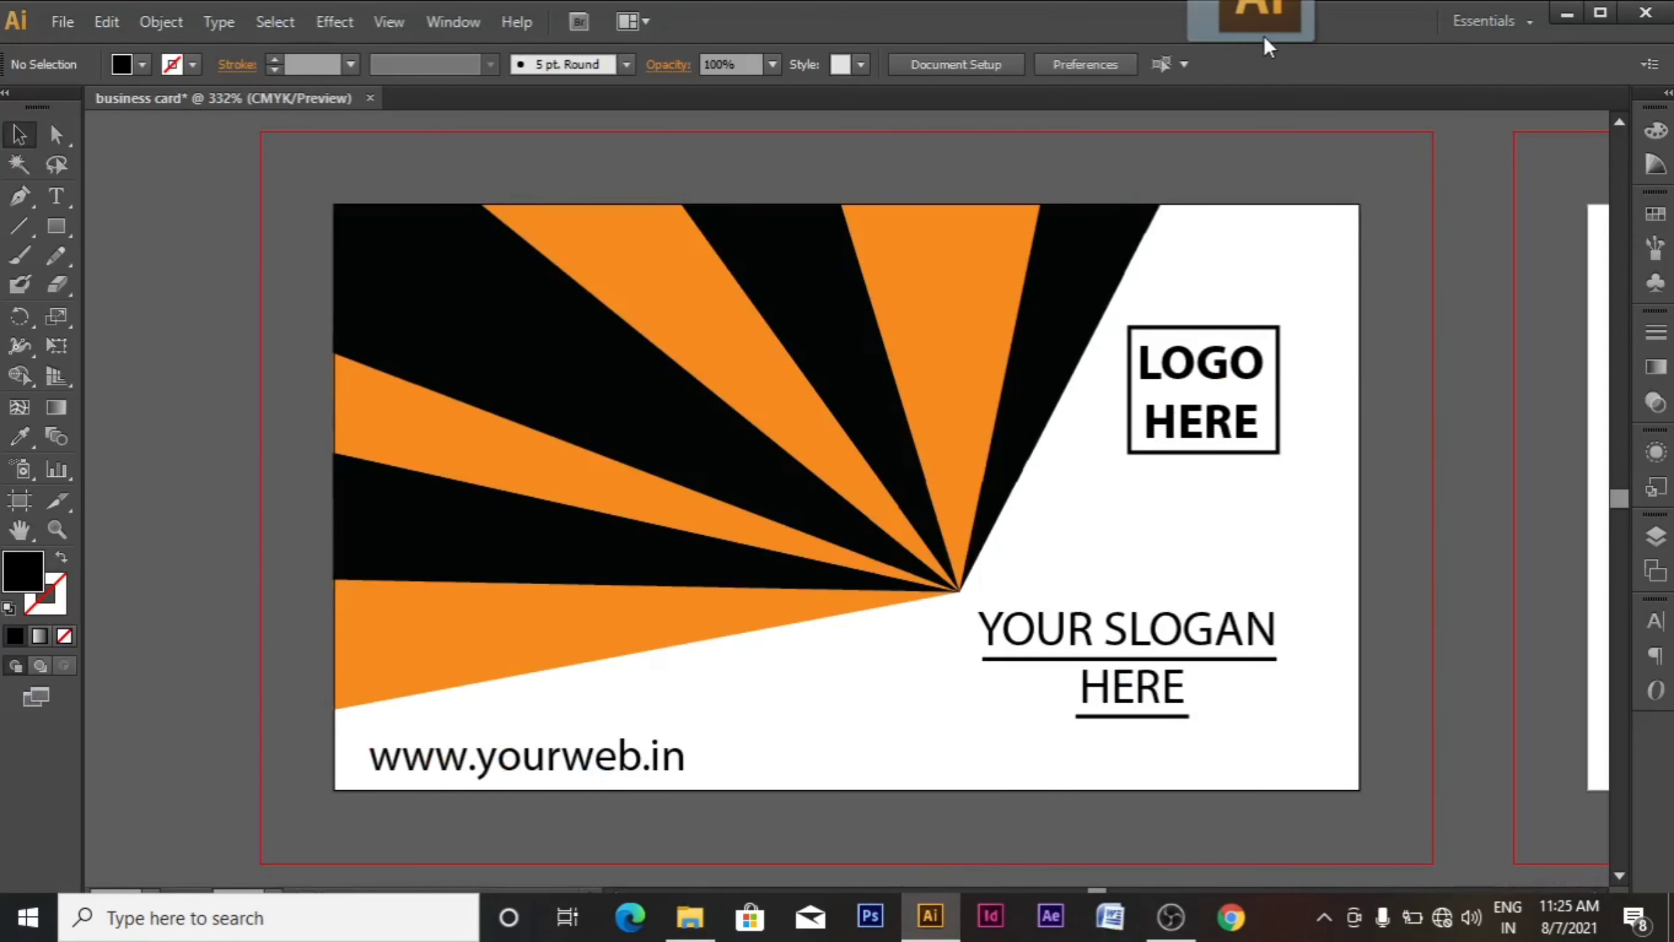
{"action": "left_click_drag", "start_coordinate": [1266, 38], "coordinate": [1289, 53]}
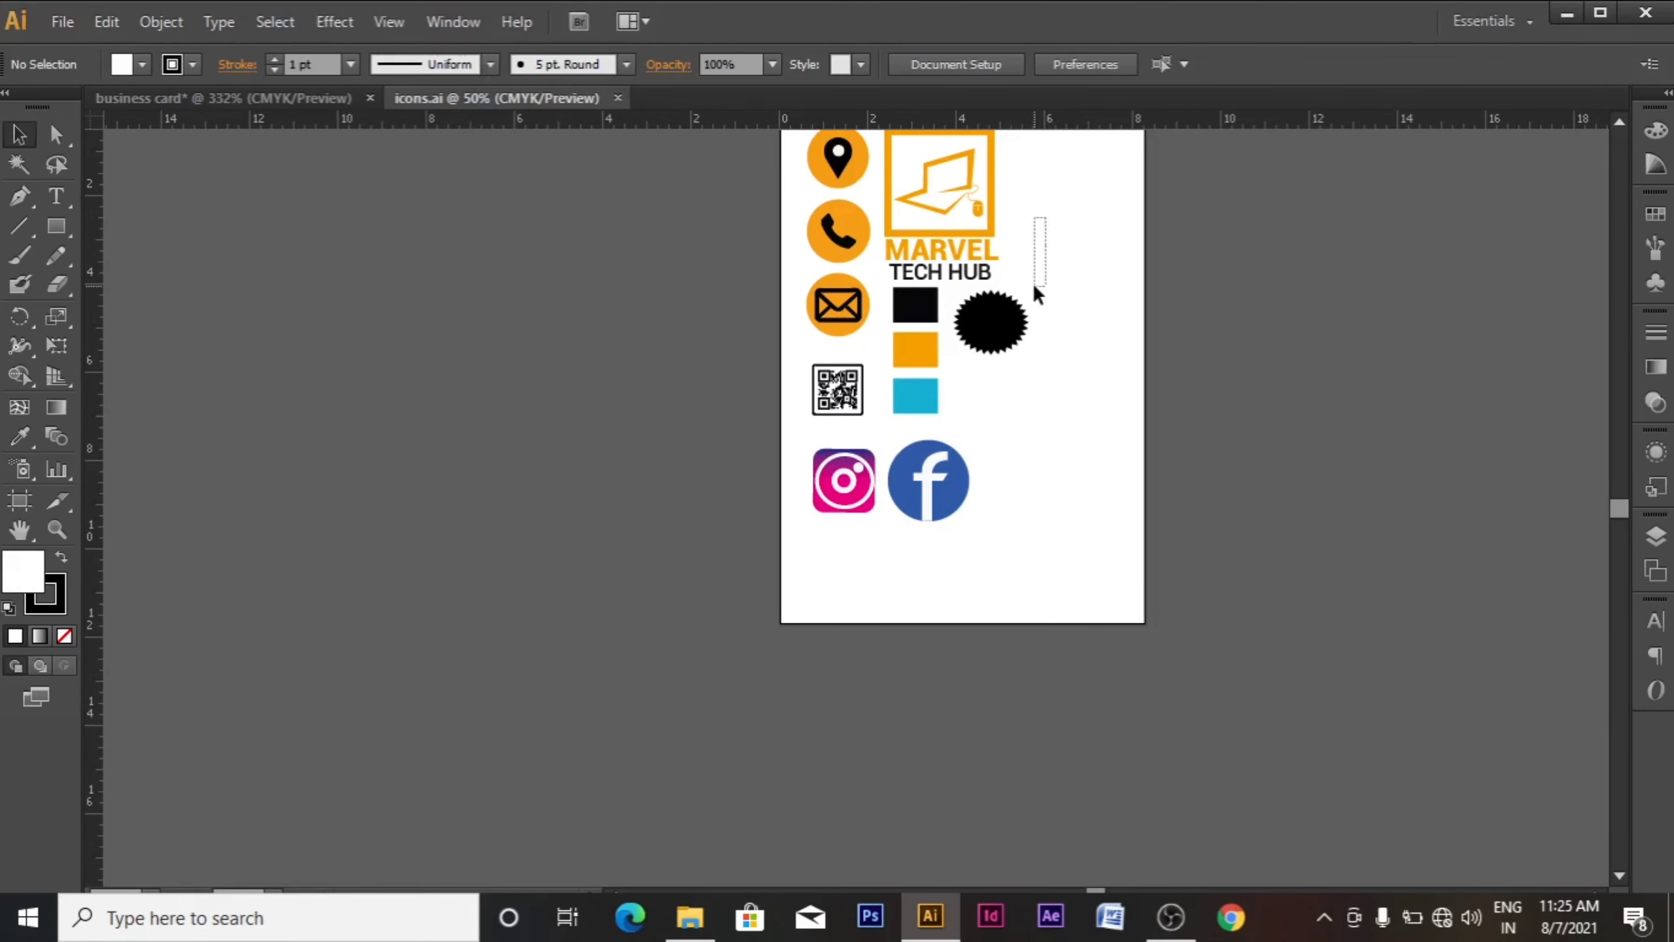
{"action": "scroll", "coordinate": [1055, 461], "scroll_direction": "up", "scroll_amount": 2}
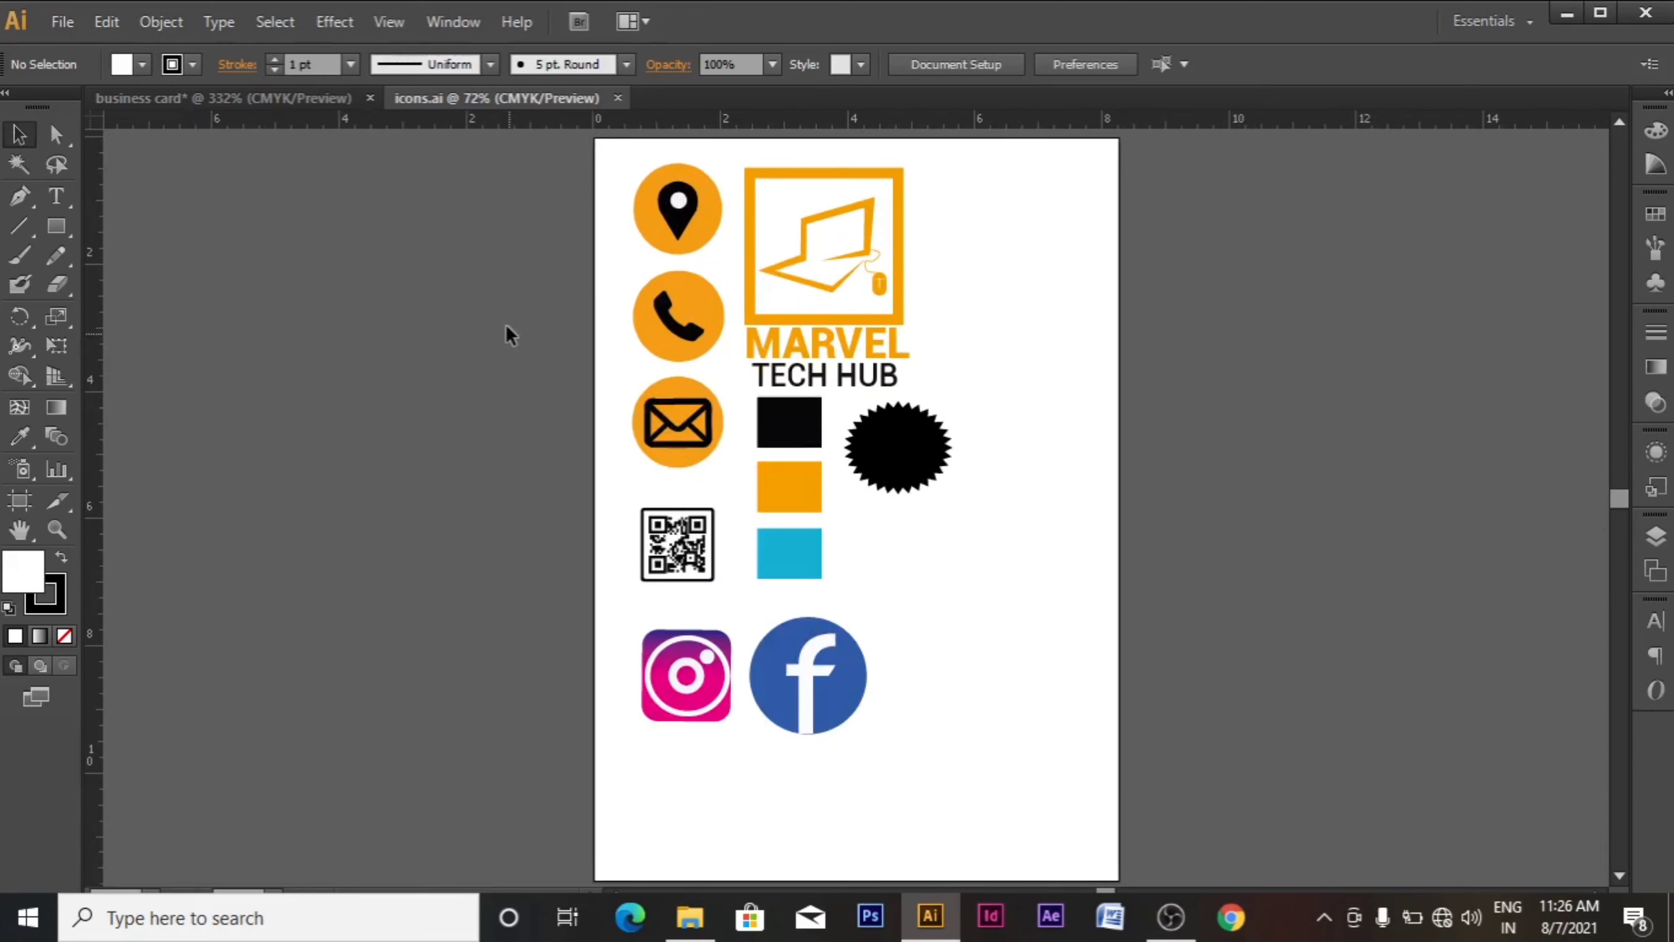
- Copy the location, phone and mail icons into the business card document and place them beside the second card
{"action": "left_click_drag", "start_coordinate": [710, 418], "coordinate": [723, 472]}
{"action": "left_click_drag", "start_coordinate": [696, 209], "coordinate": [359, 210]}
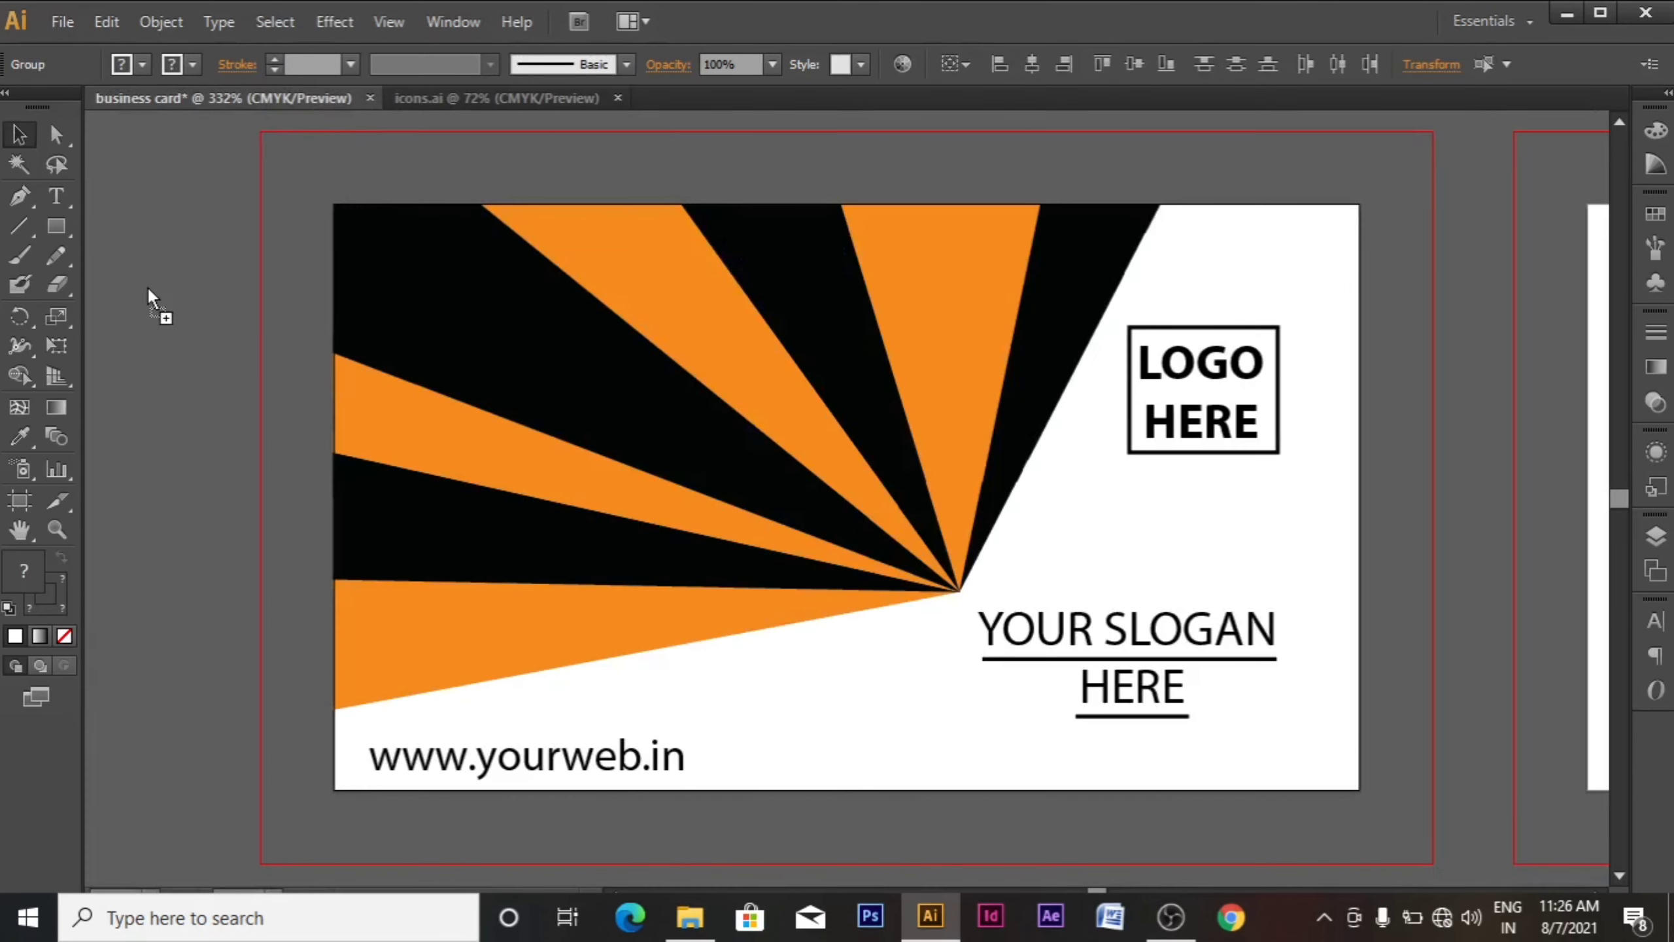
{"action": "left_click_drag", "start_coordinate": [146, 286], "coordinate": [147, 286]}
{"action": "scroll", "coordinate": [187, 354], "scroll_direction": "down", "scroll_amount": 5}
{"action": "scroll", "coordinate": [187, 353], "scroll_direction": "up", "scroll_amount": 1}
{"action": "left_click_drag", "start_coordinate": [213, 692], "coordinate": [142, 439]}
{"action": "left_click_drag", "start_coordinate": [122, 304], "coordinate": [1162, 313]}
{"action": "left_click", "coordinate": [1222, 515]}
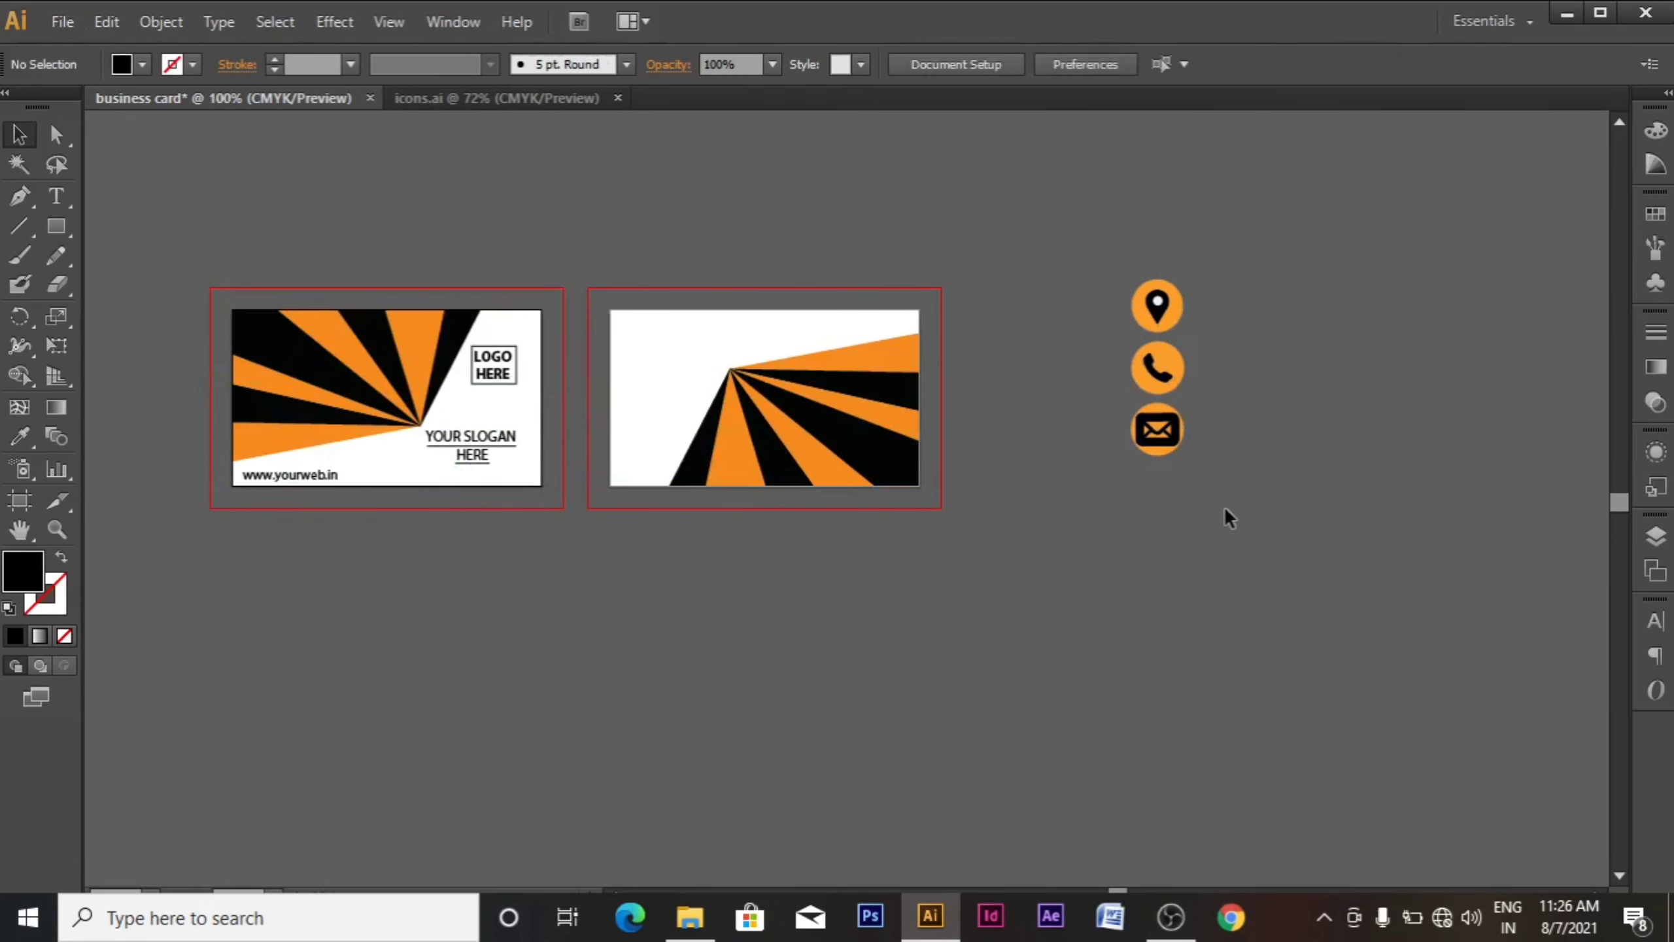
- Ungroup the mail icon and thin its envelope outline to a 3 pt stroke
{"action": "left_click", "coordinate": [1155, 446]}
{"action": "key", "text": "ctrl+shift+g"}
{"action": "left_click", "coordinate": [1160, 521]}
{"action": "left_click", "coordinate": [1157, 443]}
{"action": "left_click", "coordinate": [329, 63]}
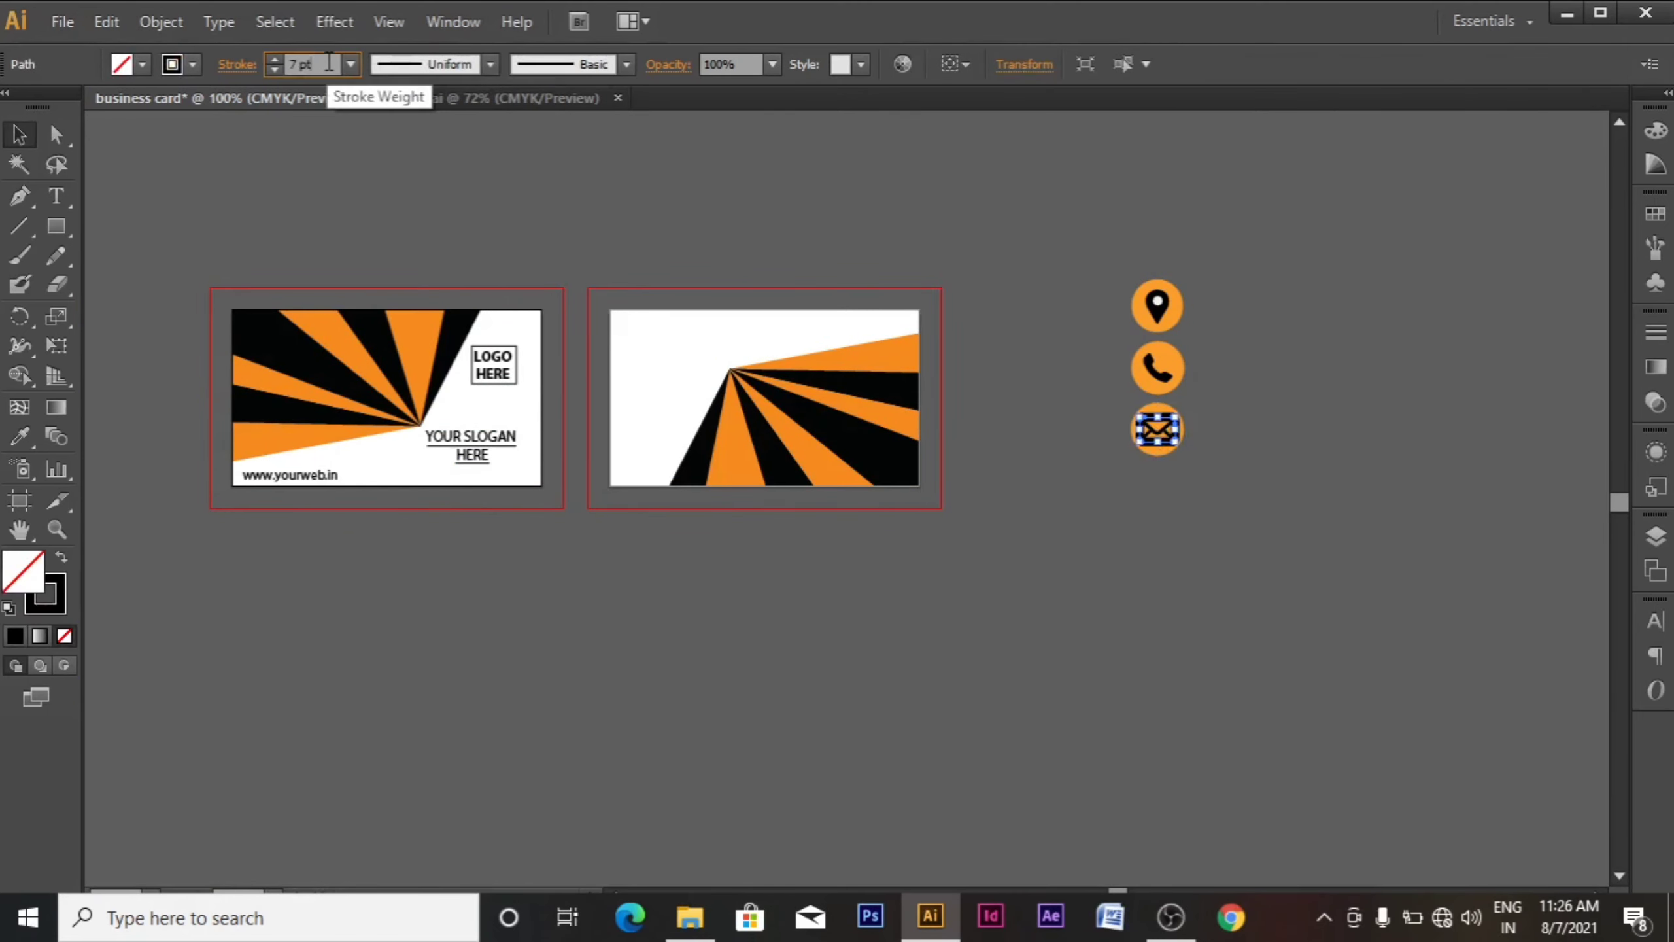
{"action": "left_click", "coordinate": [1126, 542]}
{"action": "left_click", "coordinate": [1159, 442]}
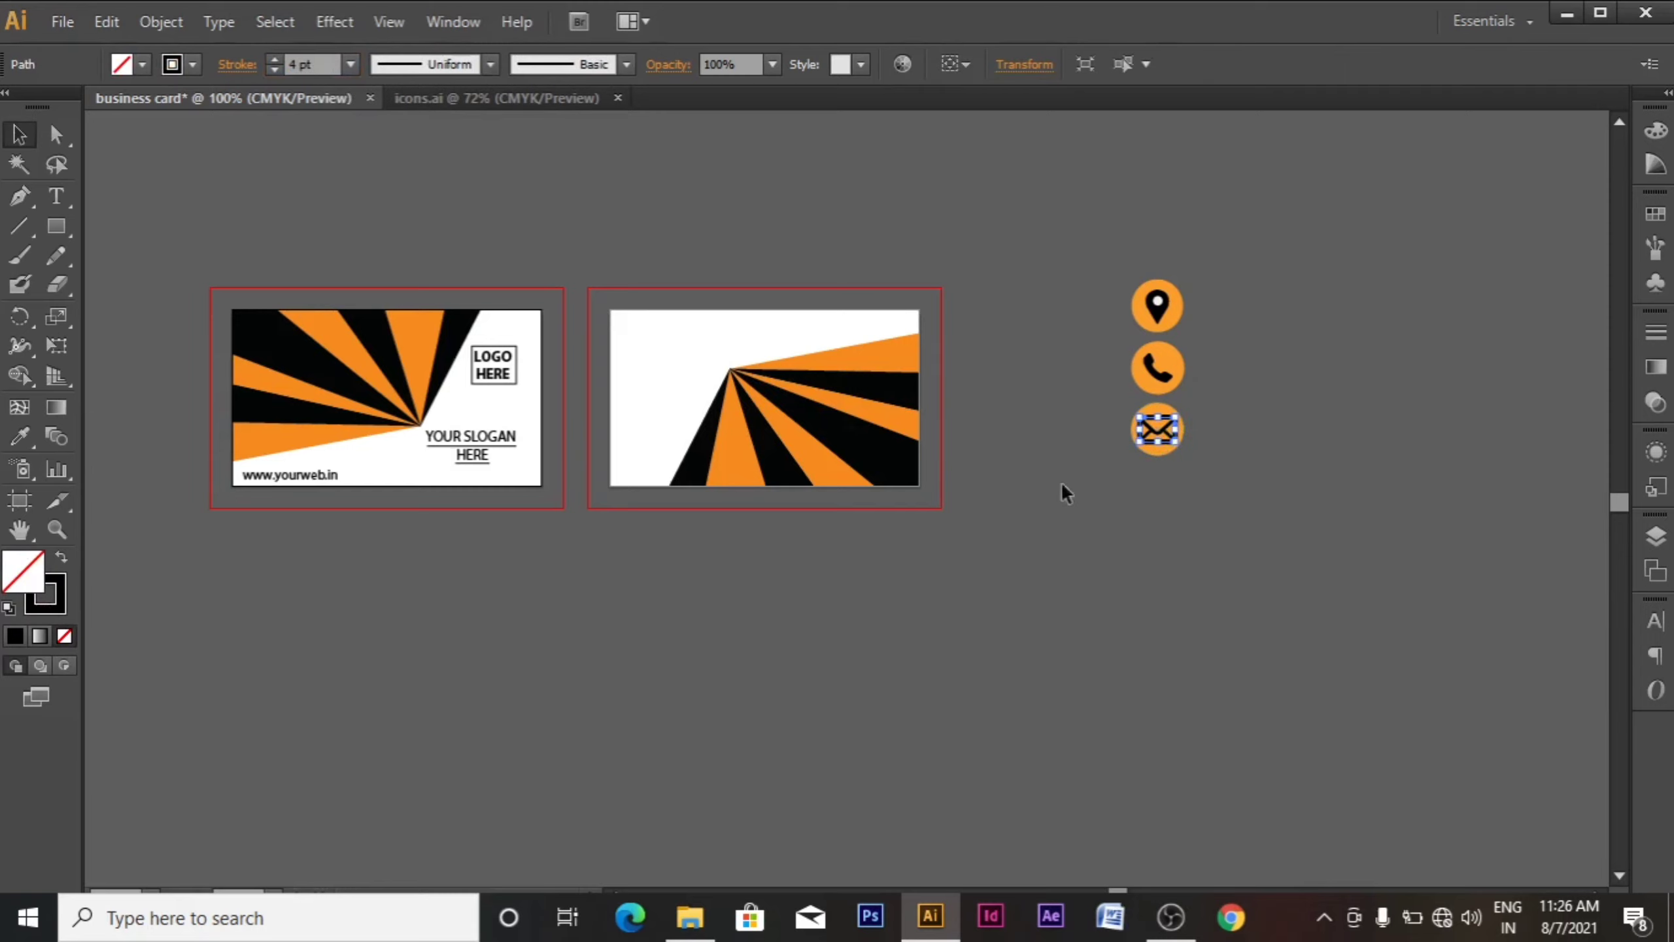
{"action": "left_click", "coordinate": [326, 65]}
{"action": "left_click", "coordinate": [954, 603]}
{"action": "left_click", "coordinate": [1153, 415]}
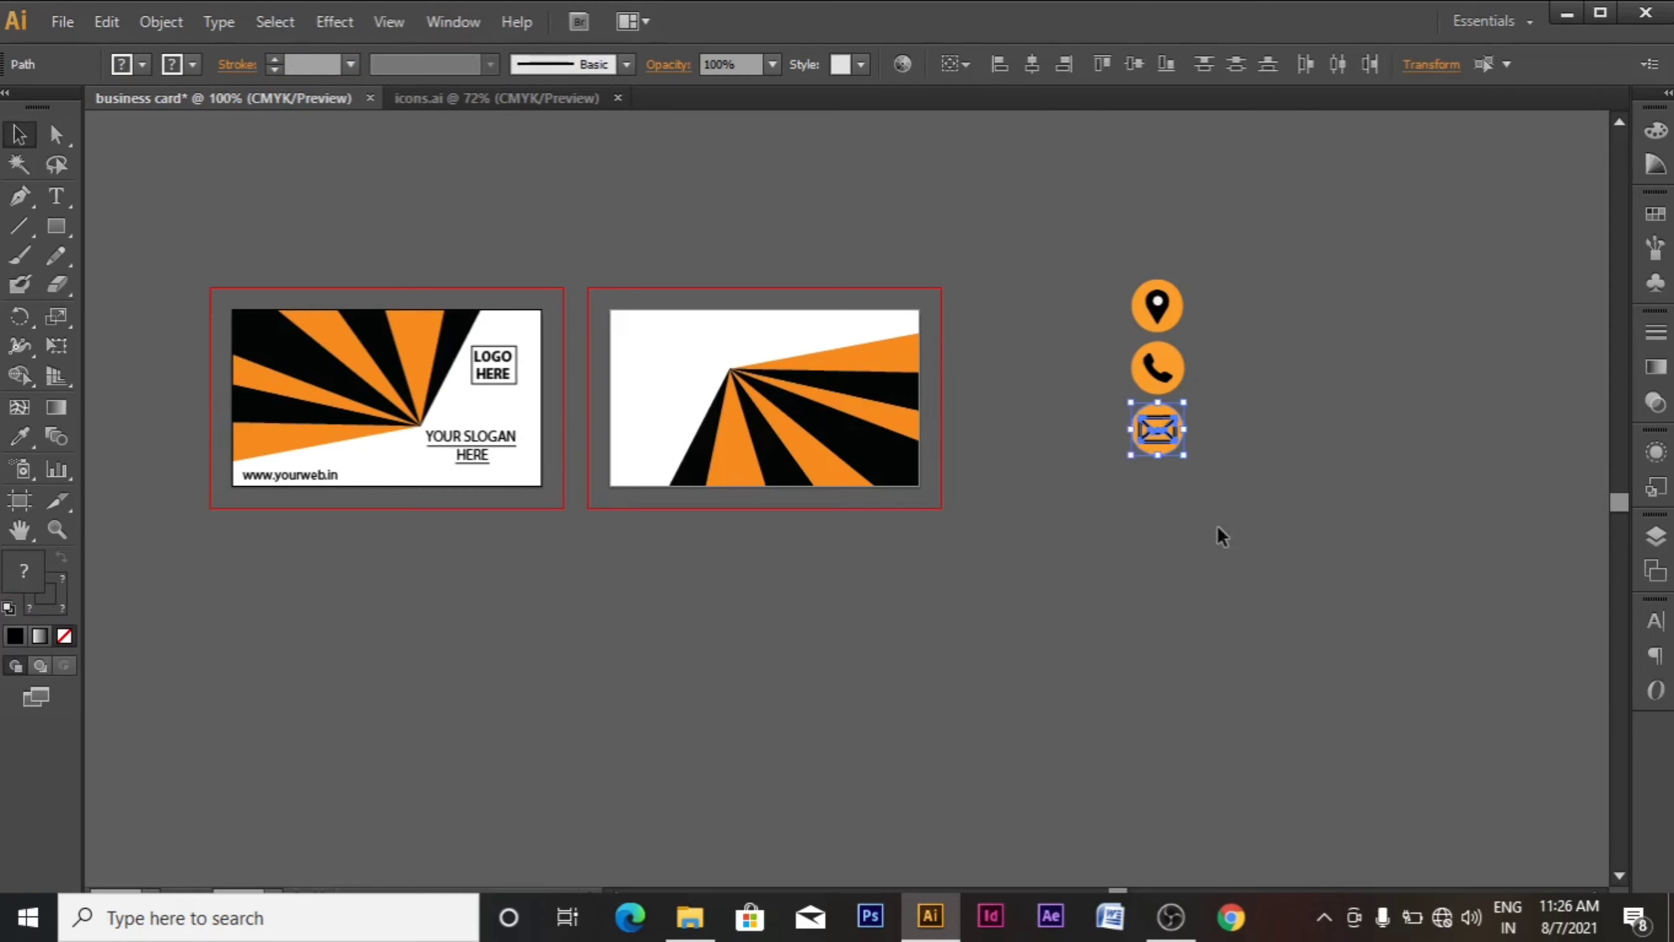
{"action": "left_click", "coordinate": [1227, 589]}
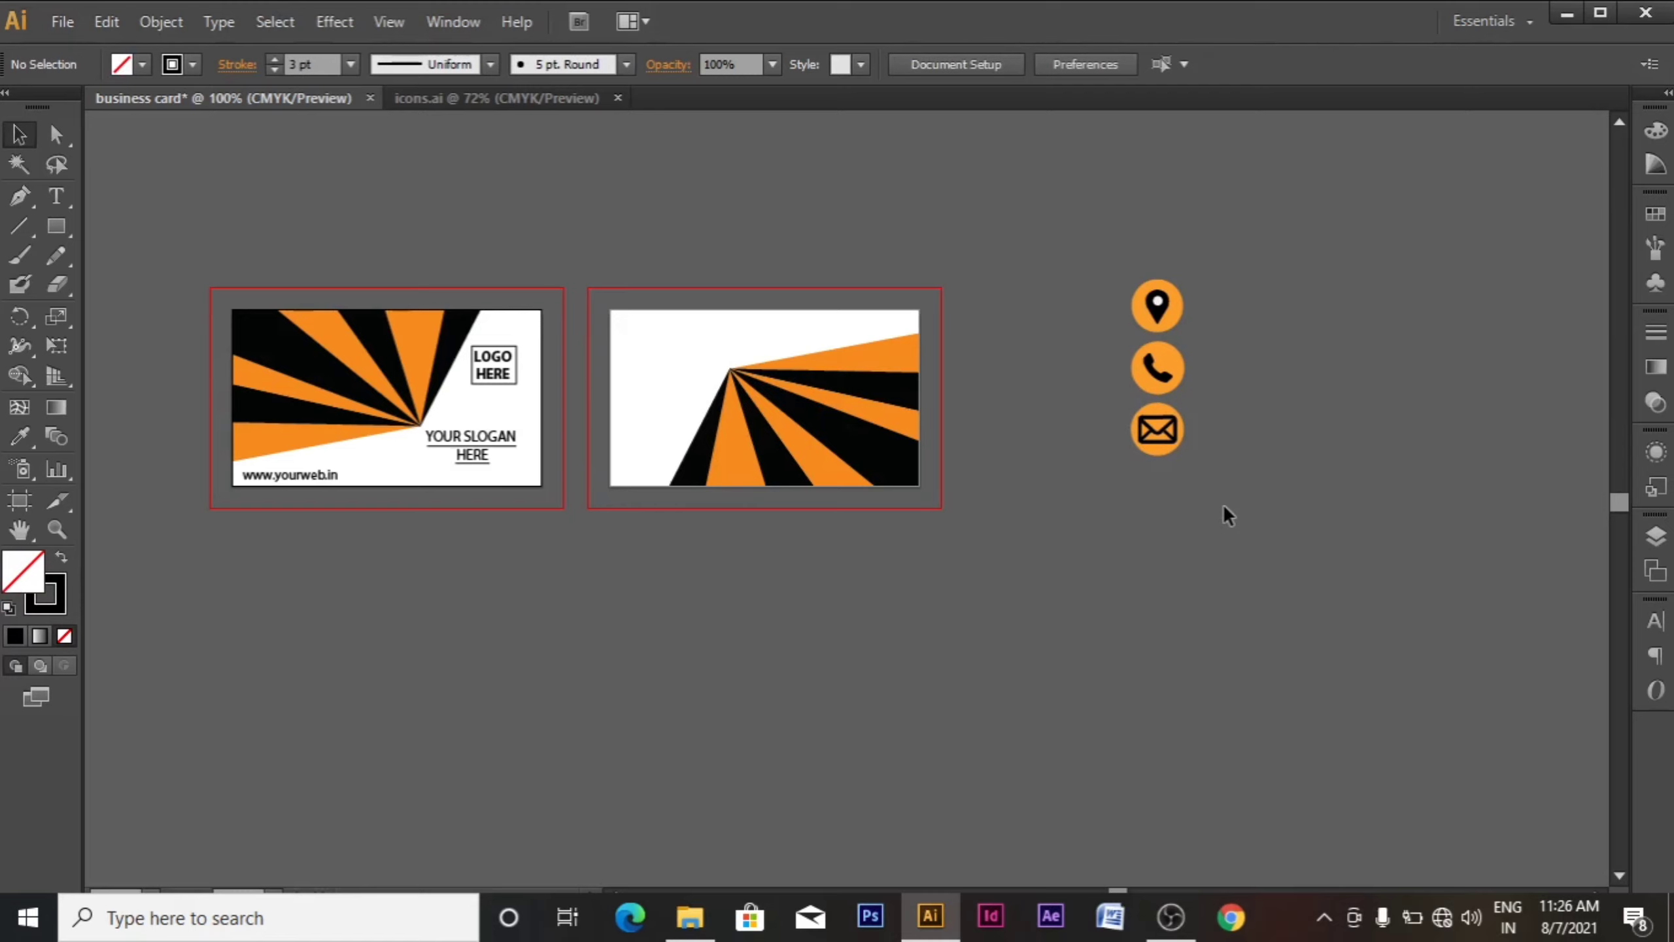
- Scale down the three contact icons together and move them onto the white left part of the second card
{"action": "left_click_drag", "start_coordinate": [1096, 257], "coordinate": [1249, 506]}
{"action": "left_click_drag", "start_coordinate": [1184, 279], "coordinate": [1168, 335]}
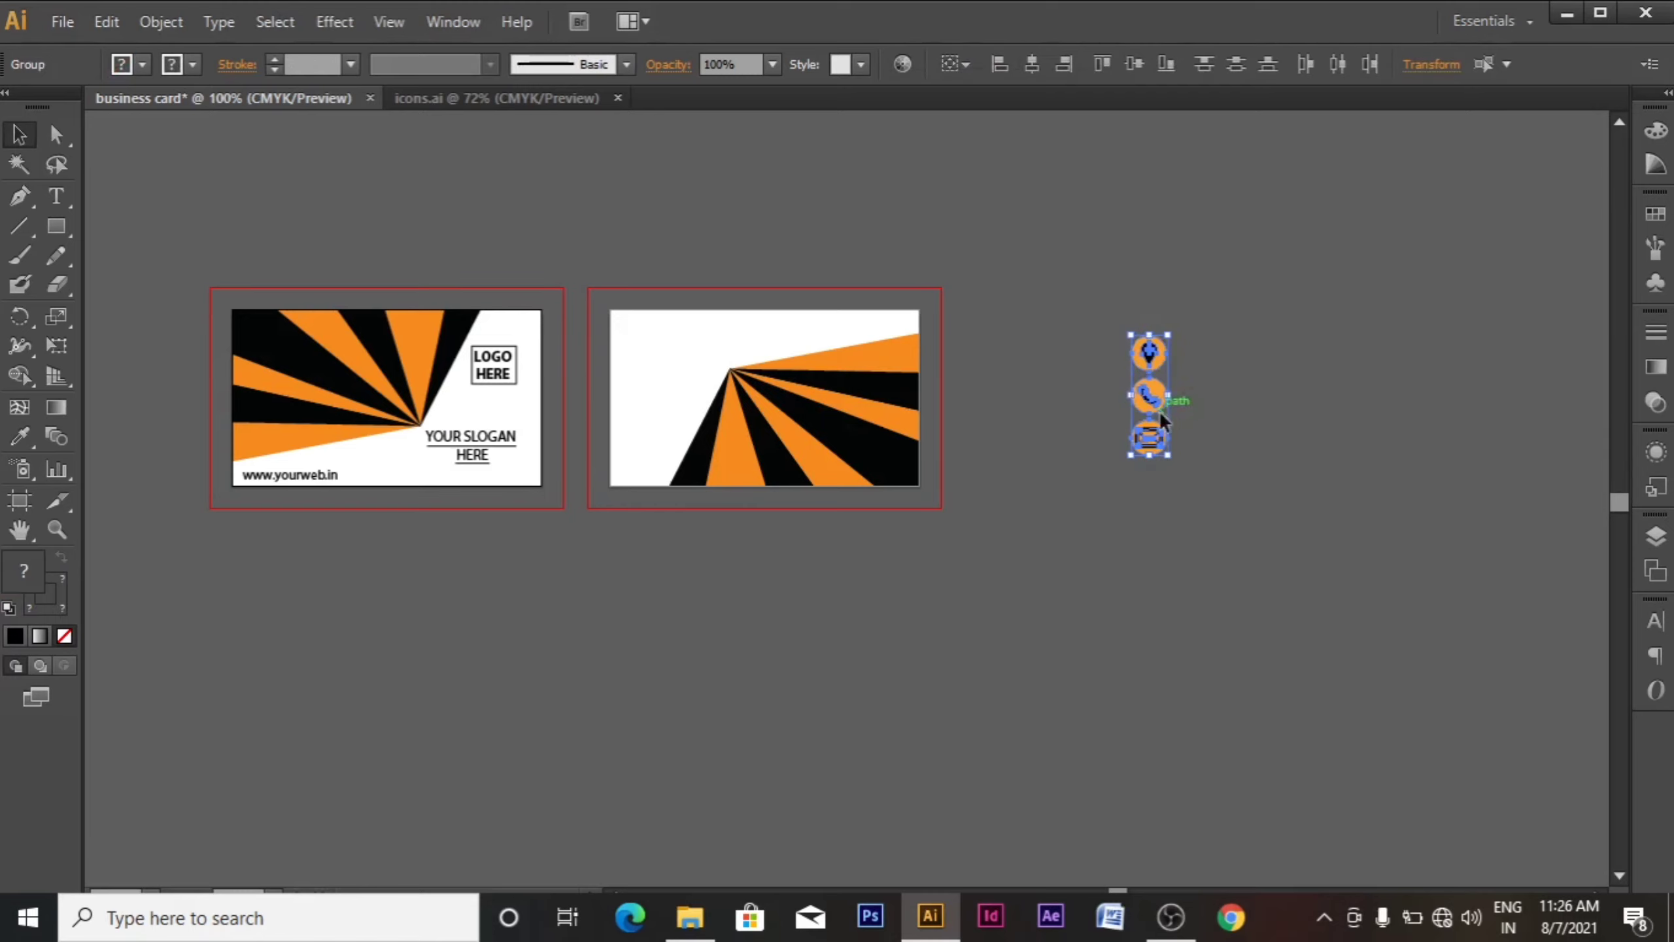
{"action": "scroll", "coordinate": [1147, 462], "scroll_direction": "left", "scroll_amount": 3}
{"action": "left_click_drag", "start_coordinate": [1306, 351], "coordinate": [792, 354]}
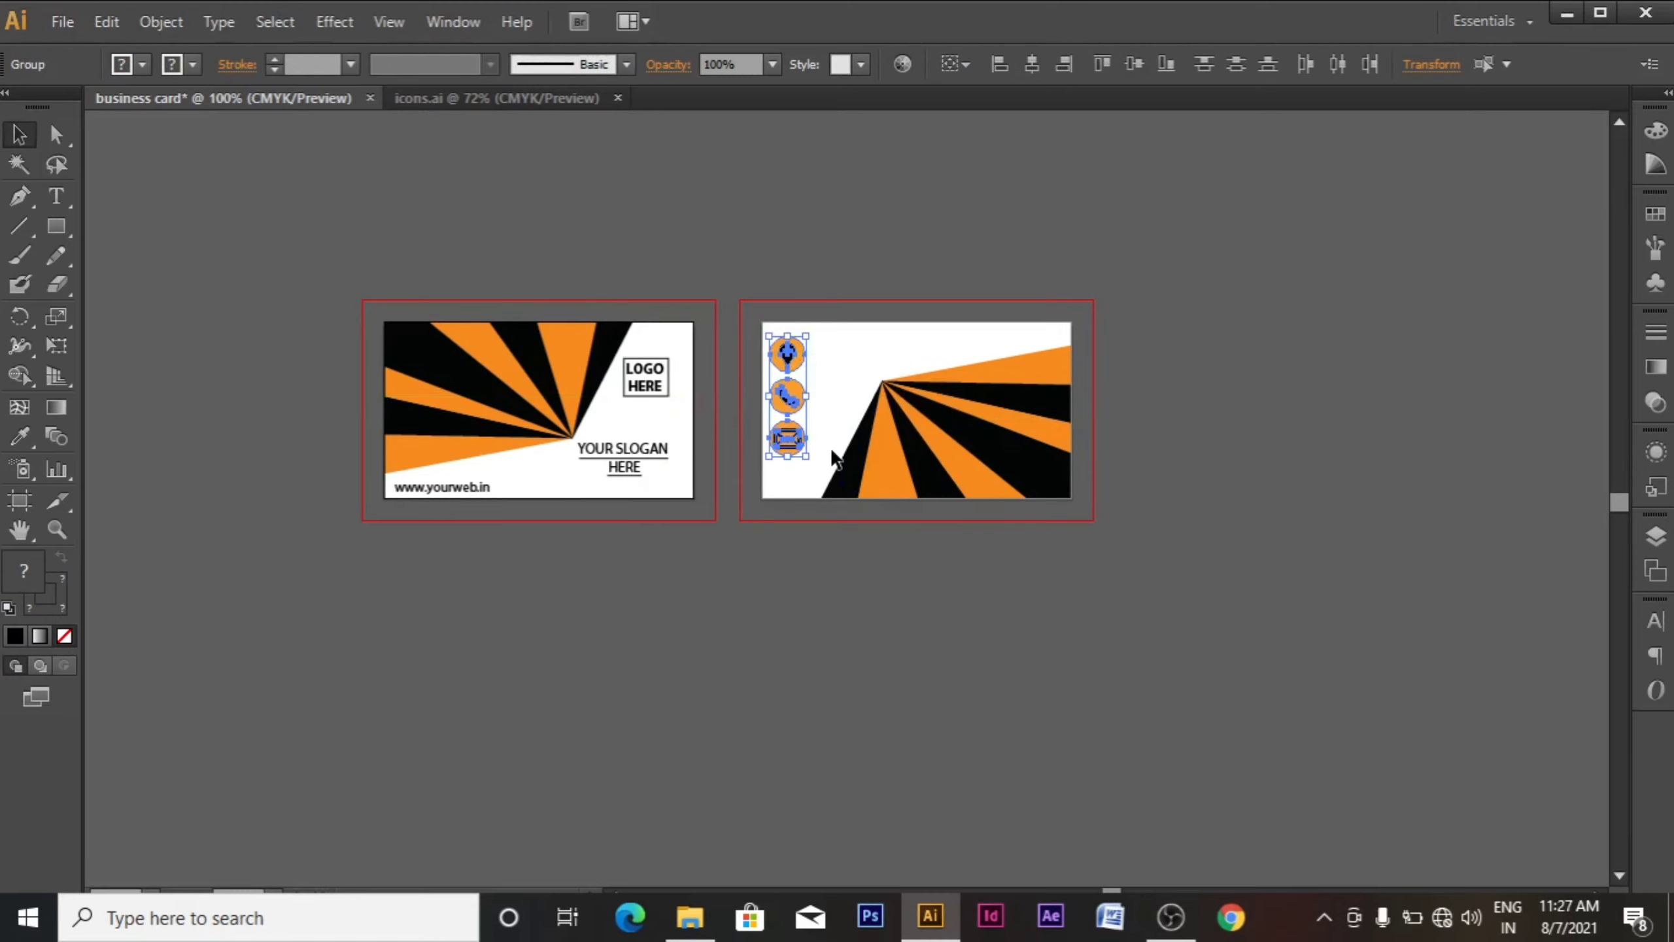
- Shrink the column of contact icons further and fit it into the second card's upper-left corner
{"action": "scroll", "coordinate": [836, 458], "scroll_direction": "up", "scroll_amount": 2}
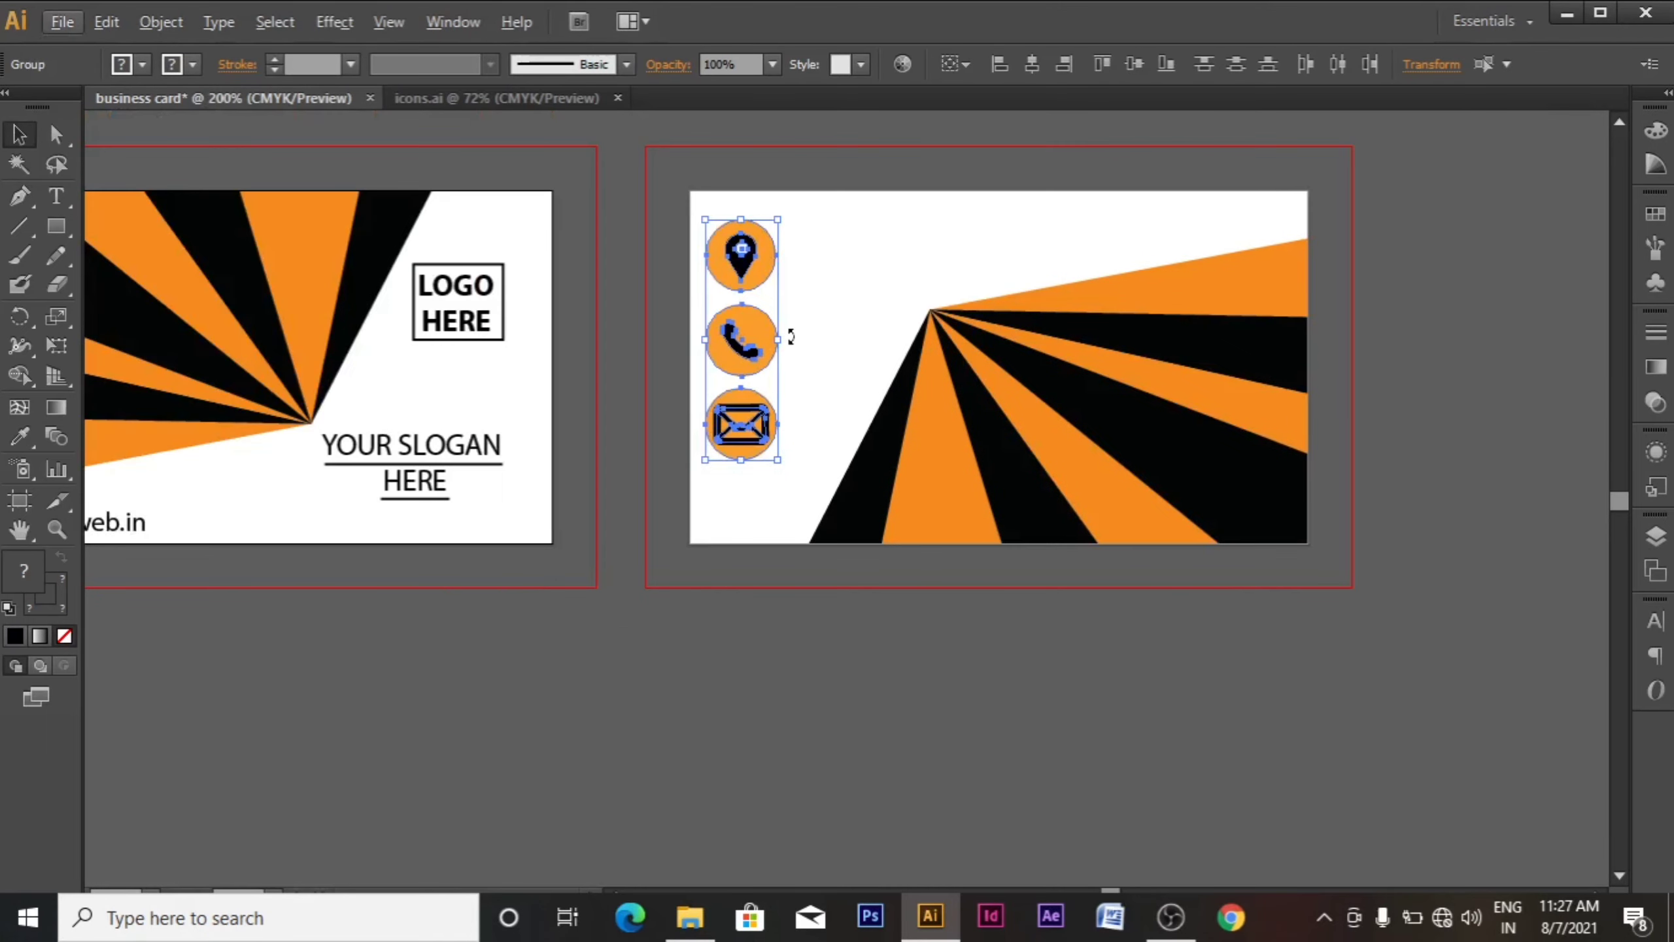
{"action": "left_click_drag", "start_coordinate": [778, 219], "coordinate": [737, 239]}
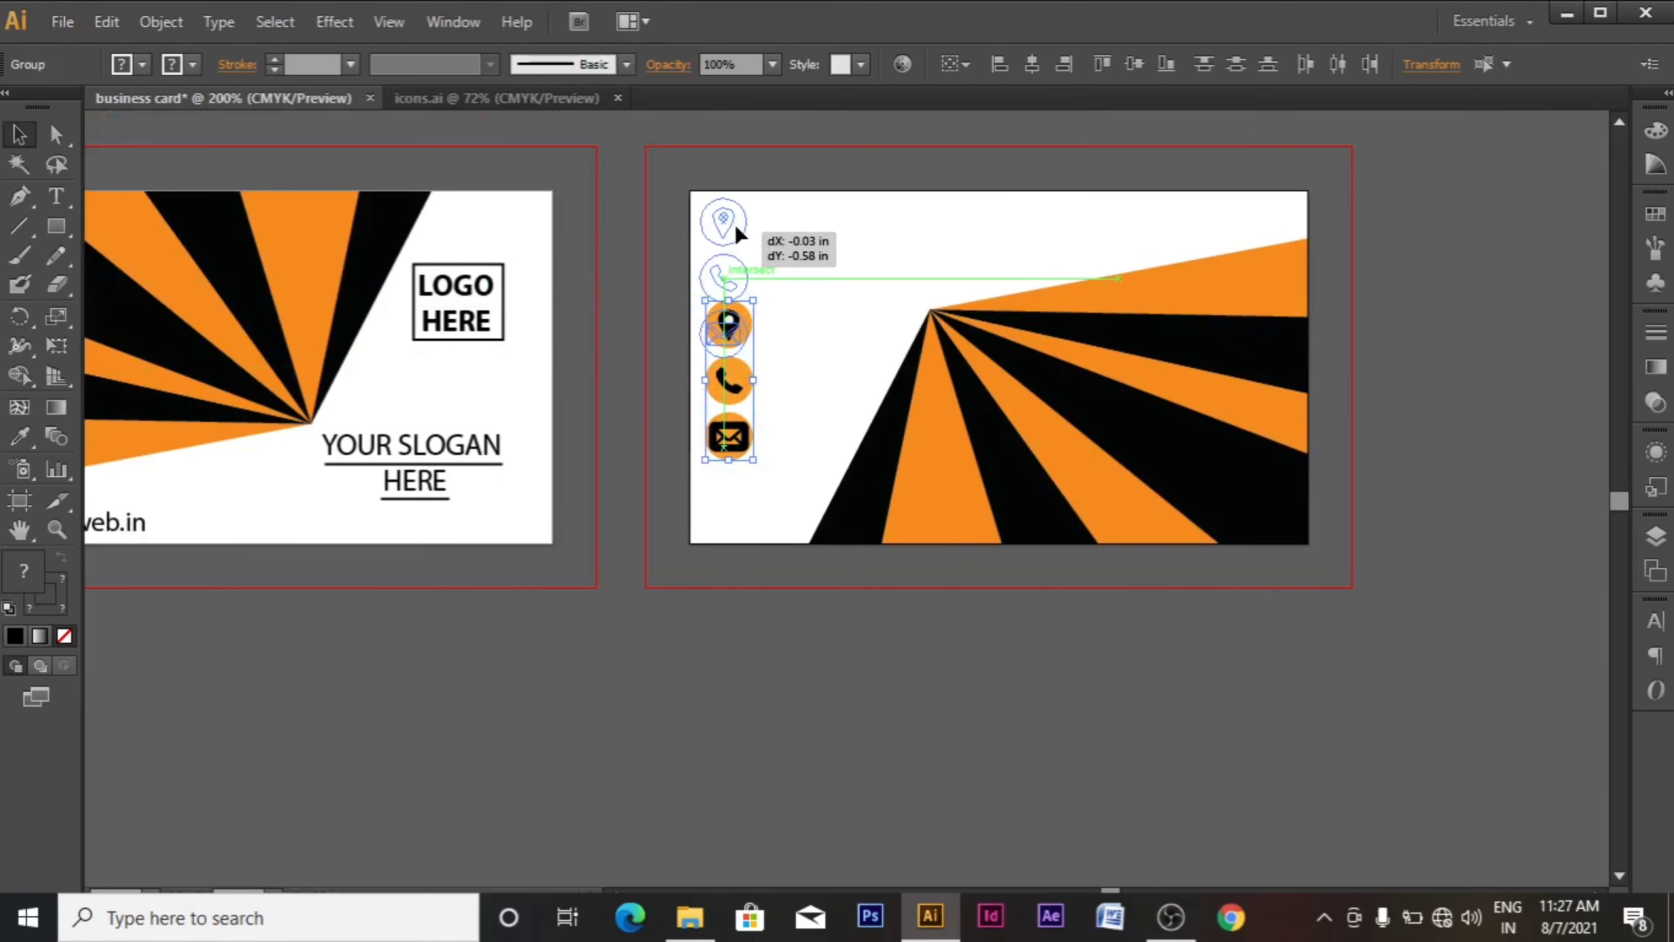
{"action": "key", "text": "Right"}
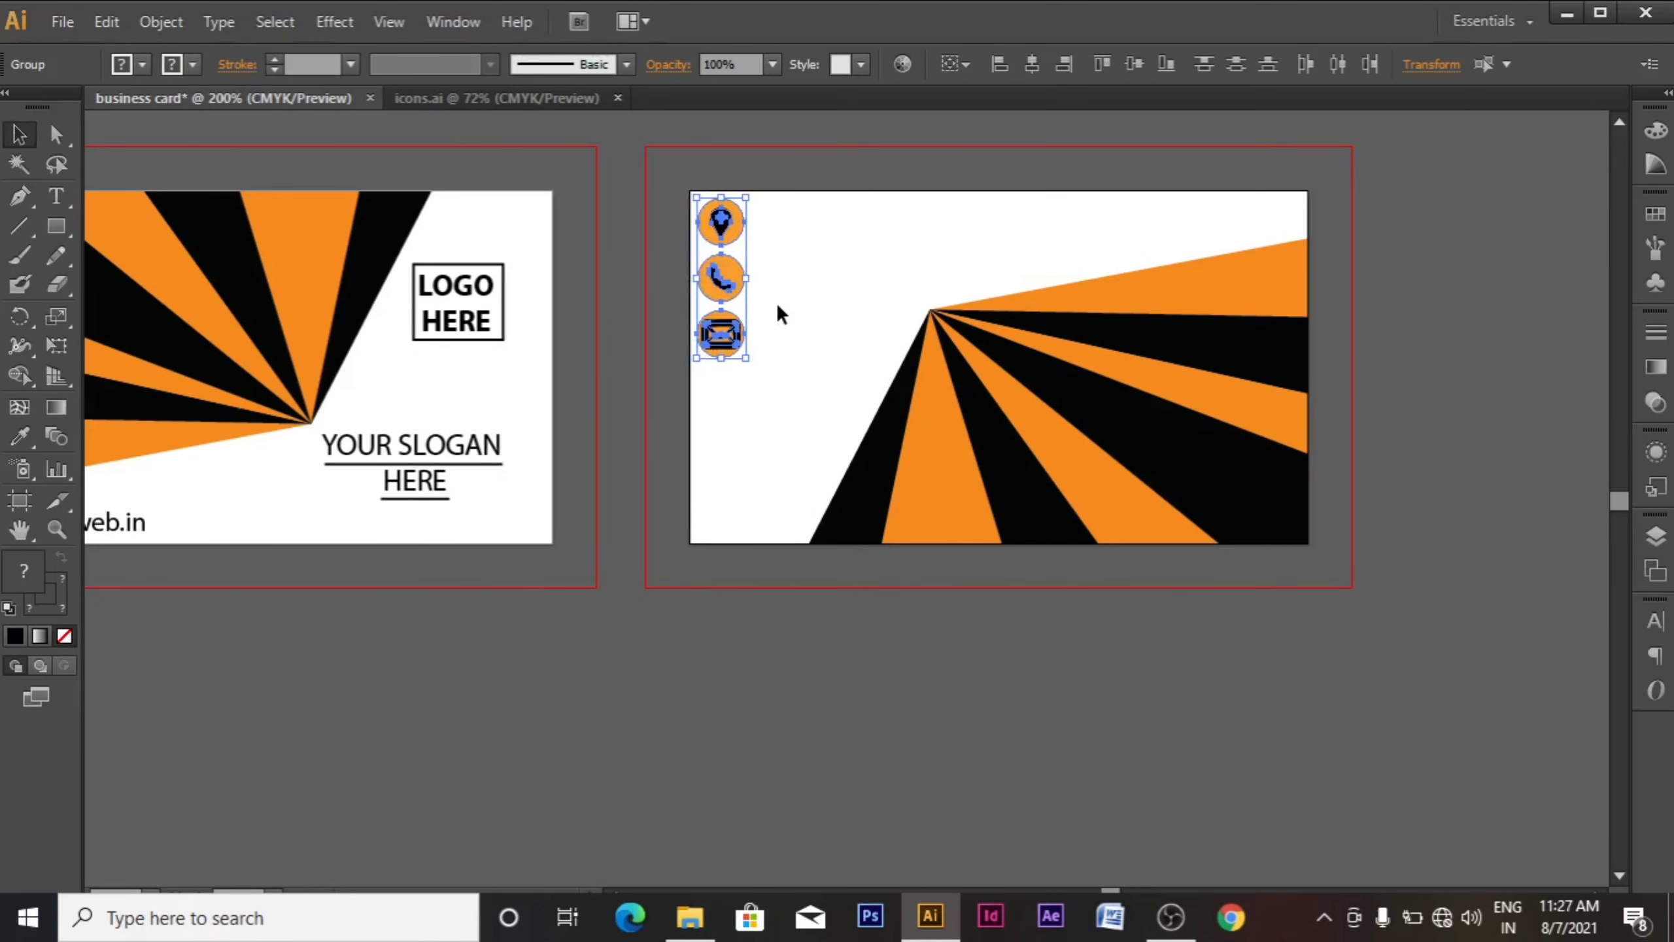
- Reorder the contact icons by moving the location icon aside and shifting the phone and mail icons up one place each
{"action": "left_click", "coordinate": [766, 329]}
{"action": "left_click_drag", "start_coordinate": [720, 221], "coordinate": [778, 404]}
{"action": "left_click_drag", "start_coordinate": [736, 282], "coordinate": [736, 223]}
{"action": "left_click_drag", "start_coordinate": [725, 328], "coordinate": [726, 268]}
{"action": "left_click", "coordinate": [767, 281]}
- Ungroup the mail icon on the second card and set its envelope outline to a 1 pt stroke
{"action": "left_click", "coordinate": [723, 290]}
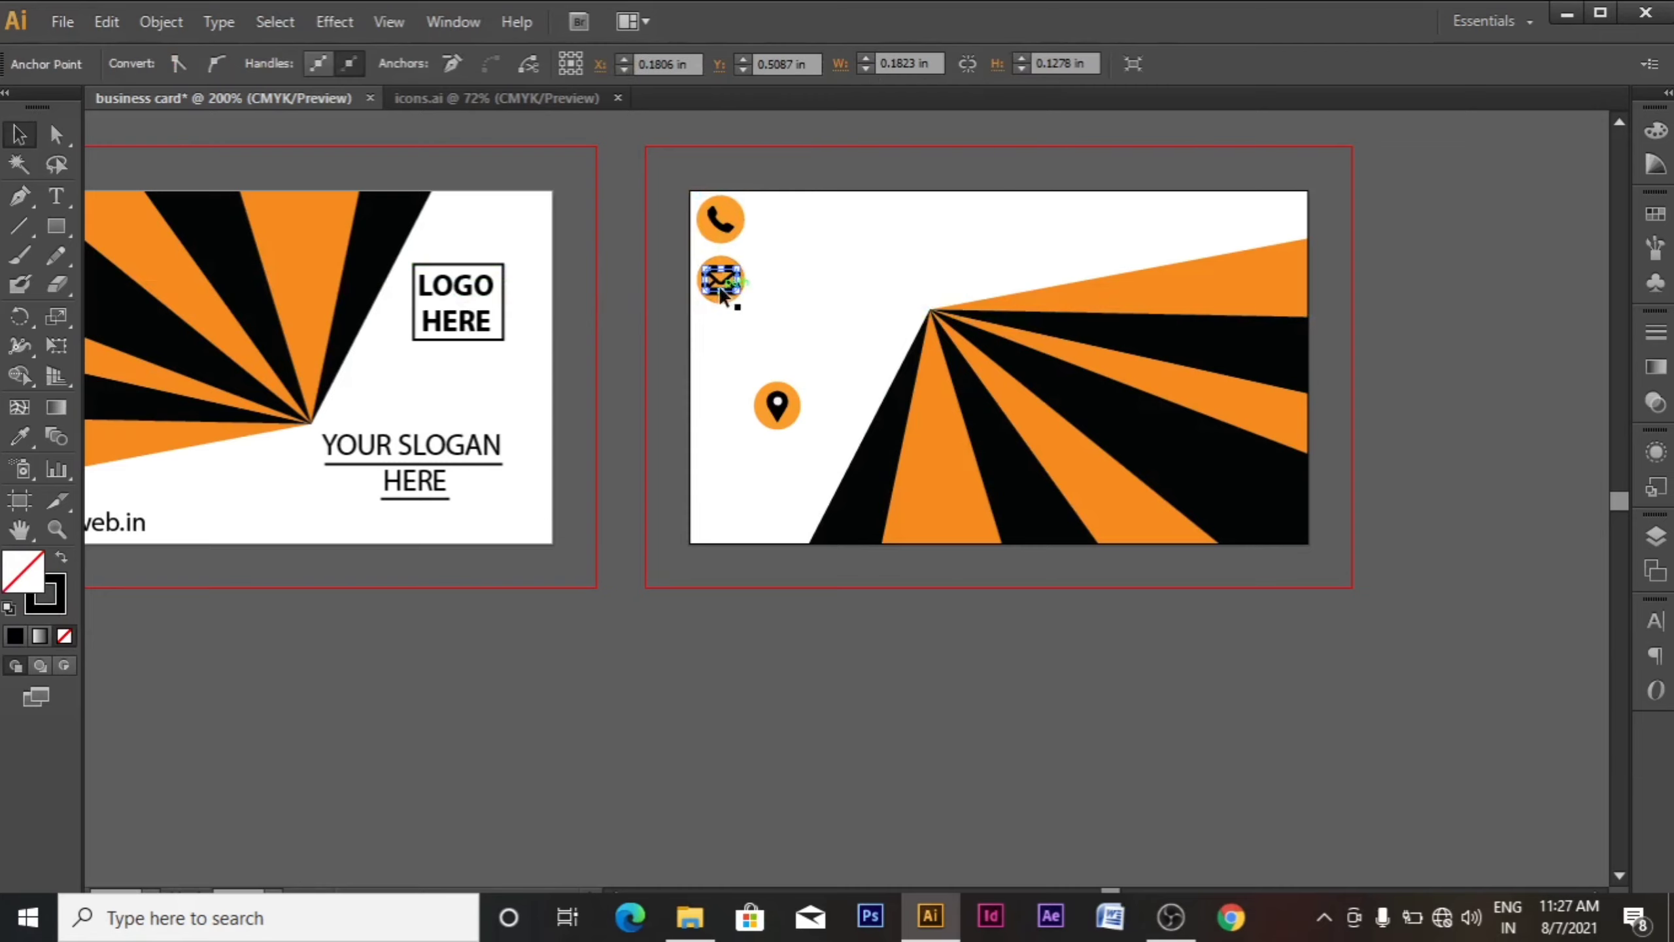
{"action": "left_click", "coordinate": [724, 350]}
{"action": "left_click", "coordinate": [721, 301]}
{"action": "key", "text": "ctrl+shift+g"}
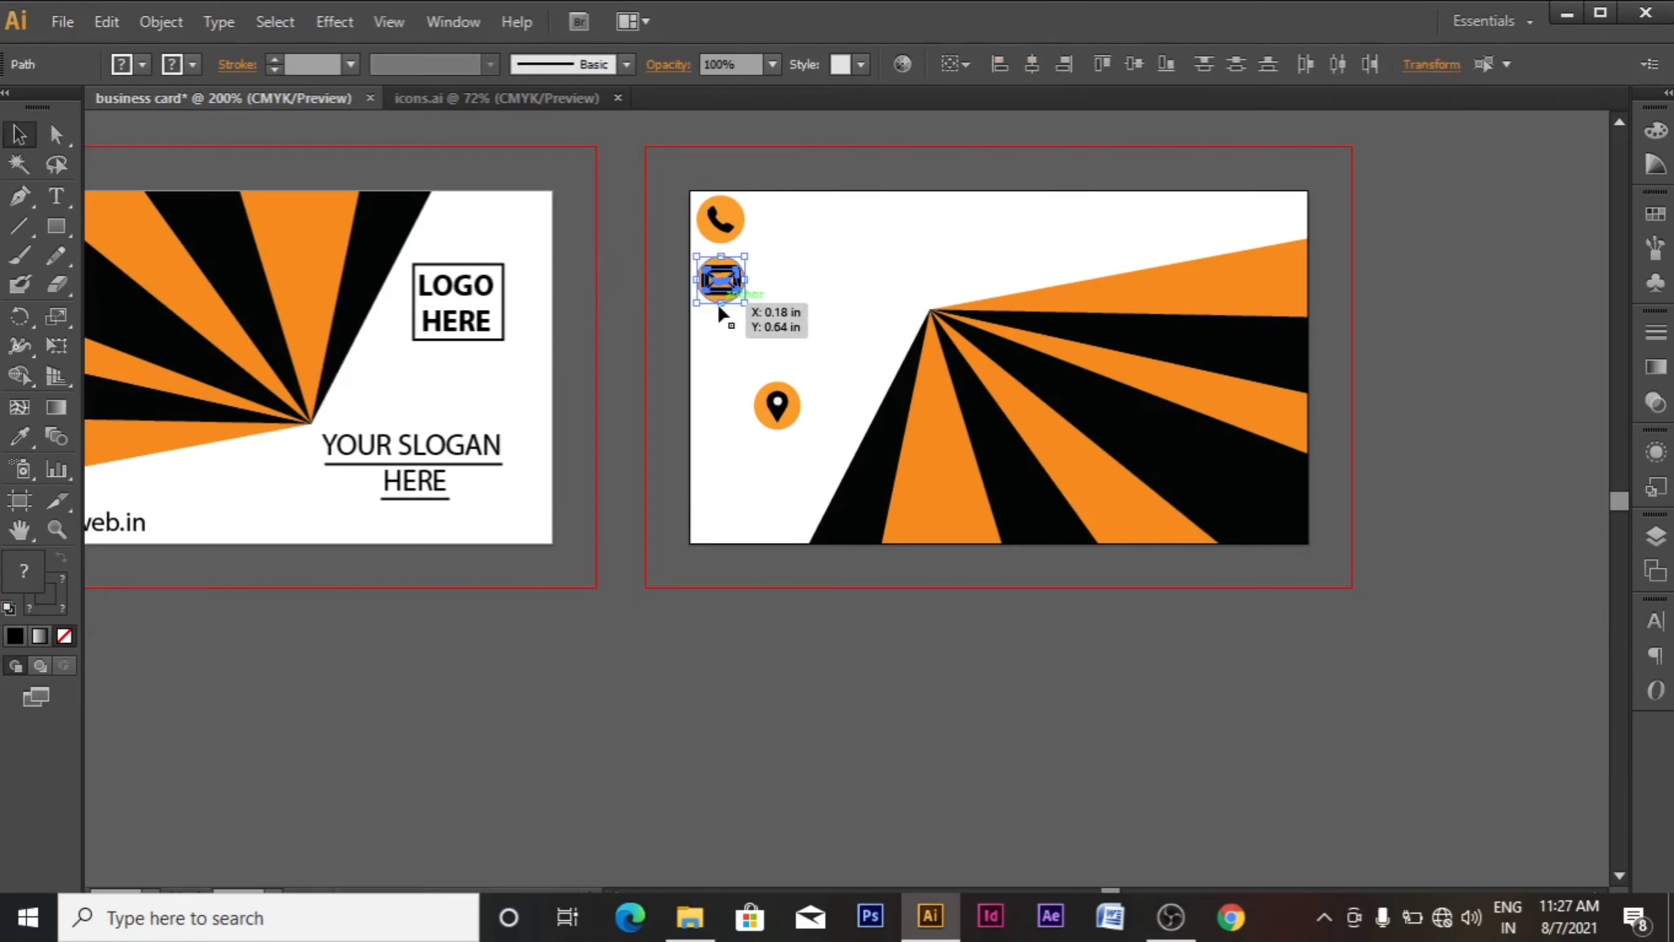
{"action": "left_click", "coordinate": [738, 328]}
{"action": "left_click", "coordinate": [728, 303]}
{"action": "left_click", "coordinate": [310, 65]}
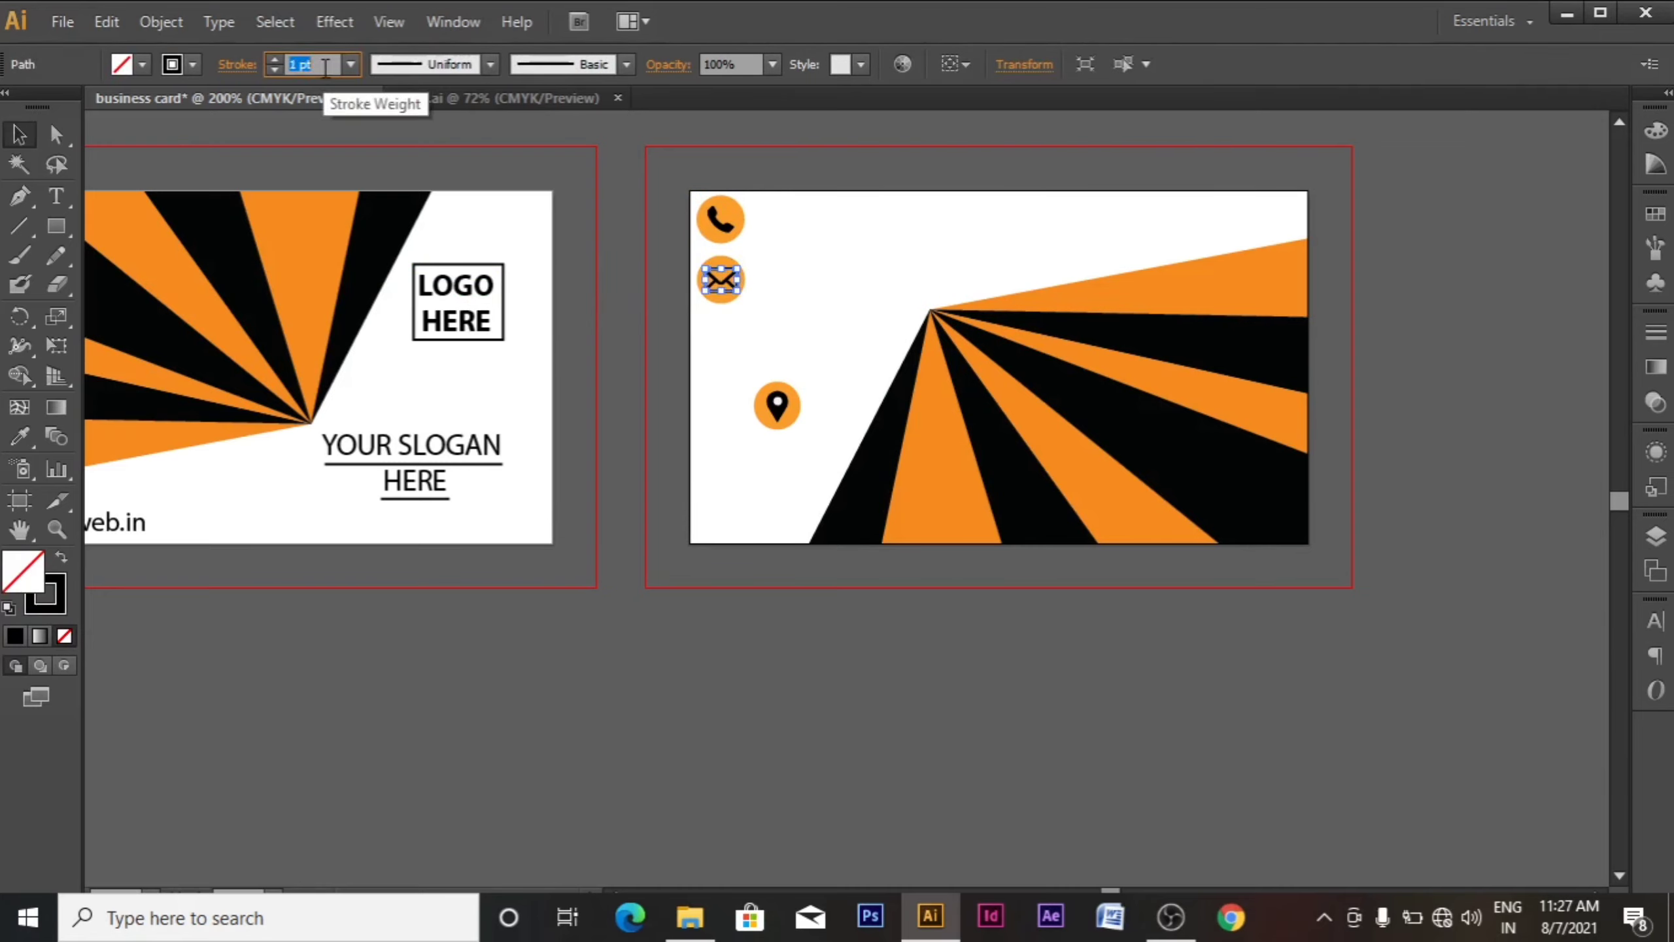
{"action": "left_click", "coordinate": [643, 269]}
{"action": "left_click_drag", "start_coordinate": [732, 269], "coordinate": [700, 298]}
{"action": "key", "text": "ctrl+z"}
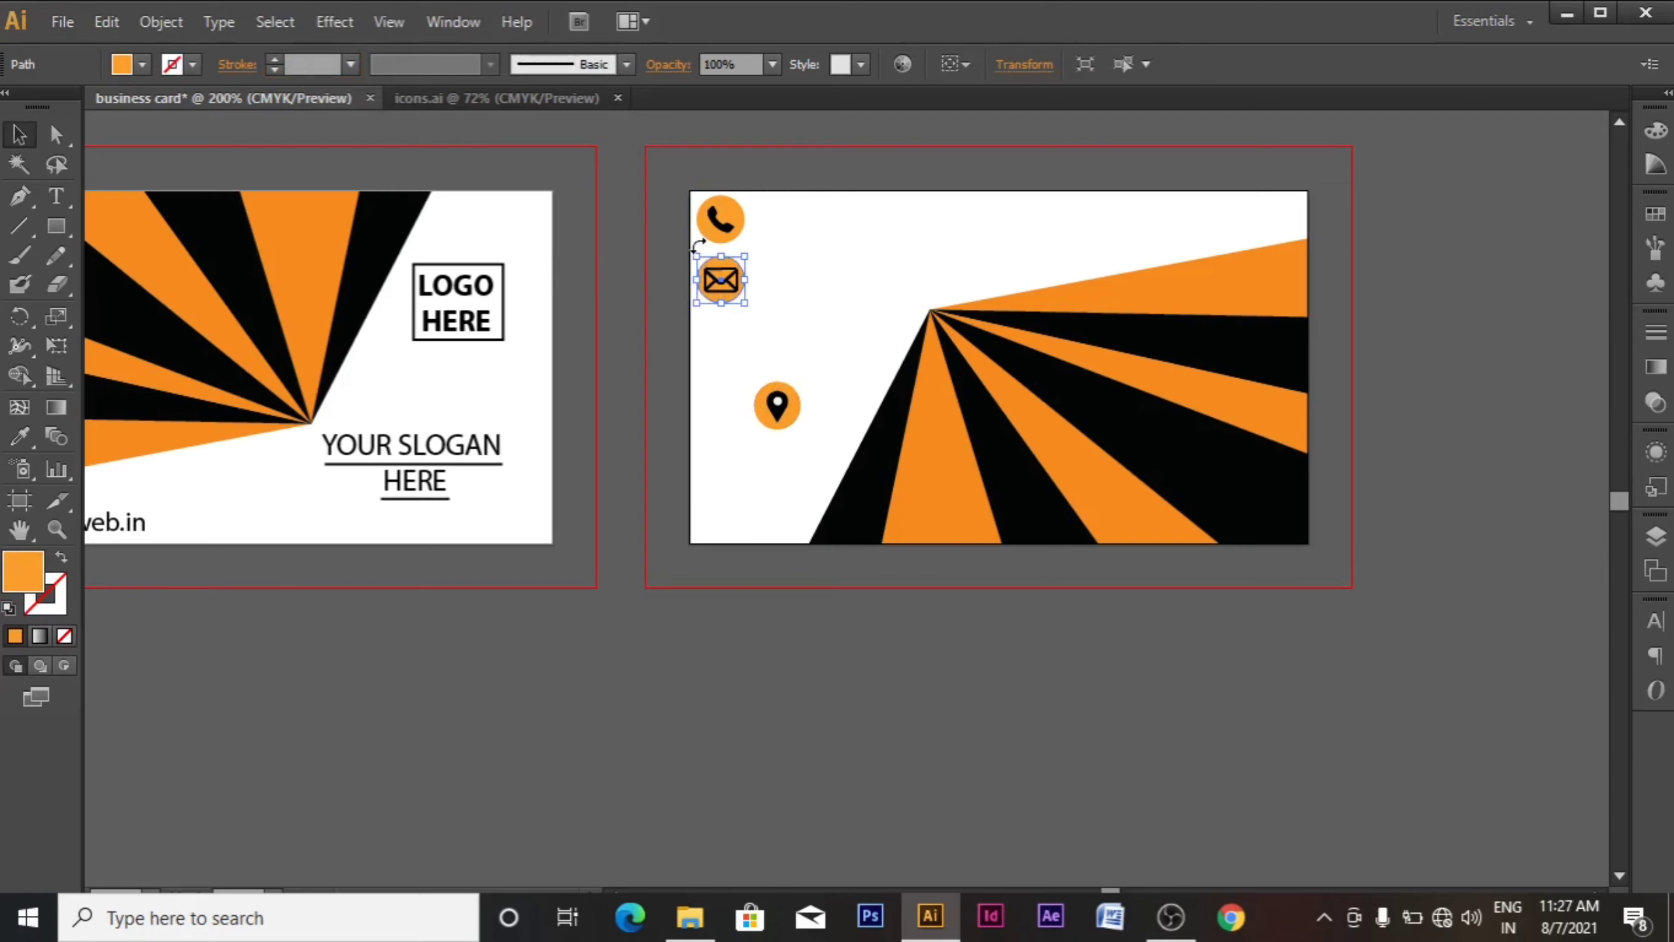
{"action": "left_click", "coordinate": [778, 263]}
{"action": "left_click", "coordinate": [798, 321]}
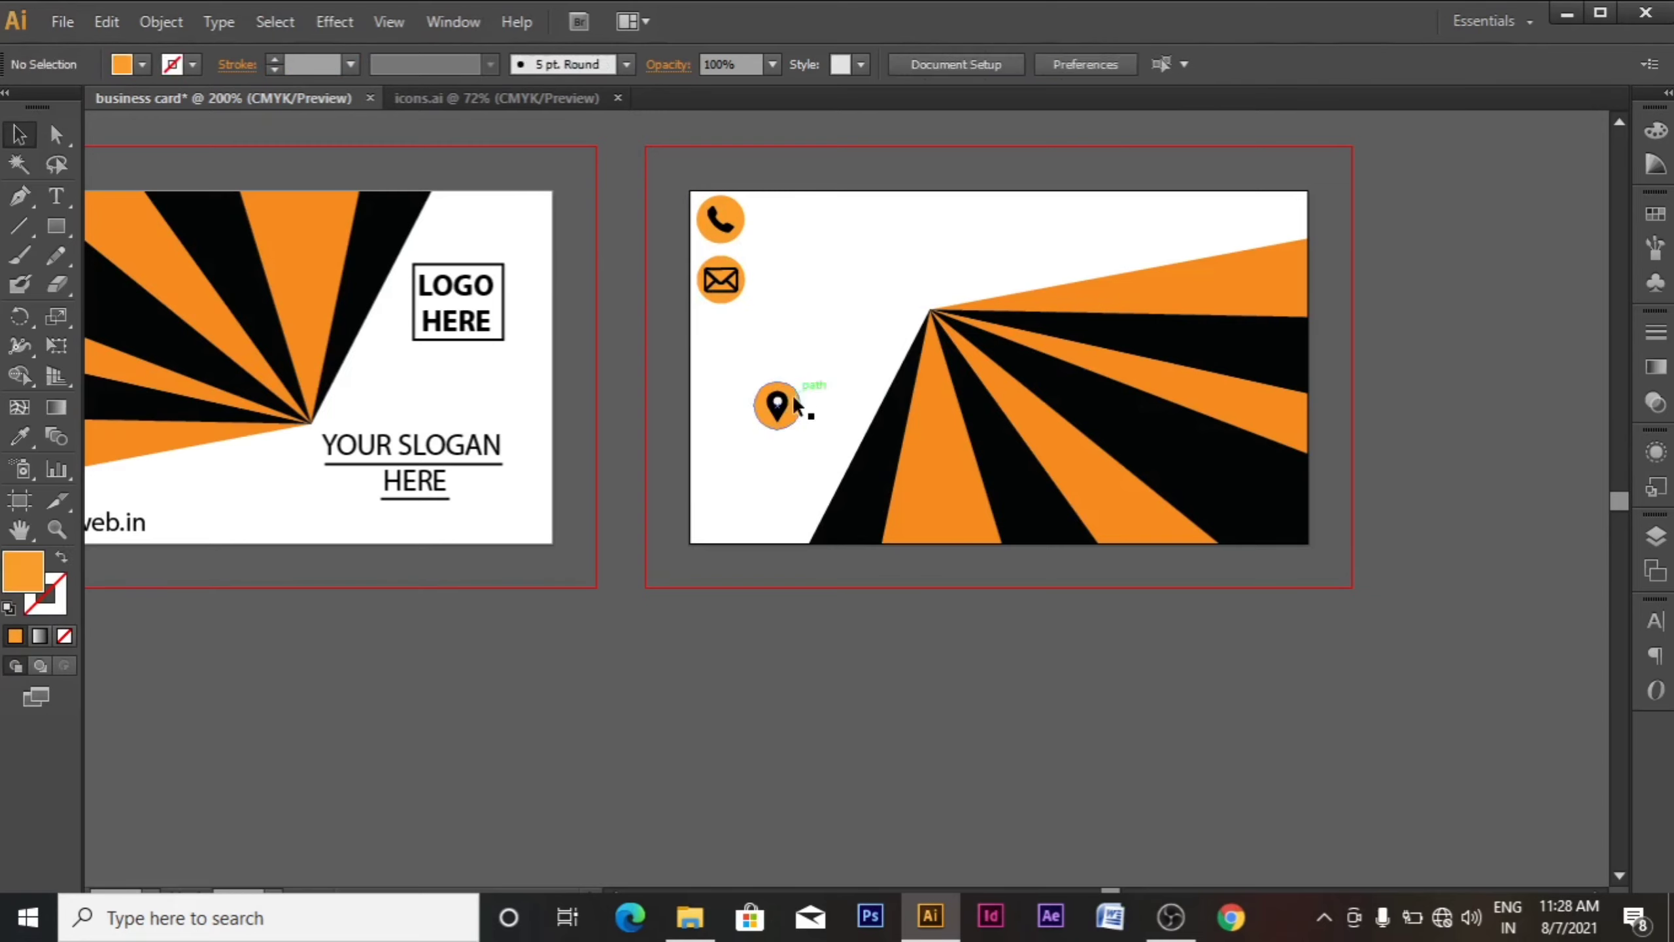
- Move the location icon back into the column, directly below the mail icon
{"action": "double_click", "coordinate": [793, 398]}
{"action": "double_click", "coordinate": [846, 571]}
{"action": "double_click", "coordinate": [787, 399]}
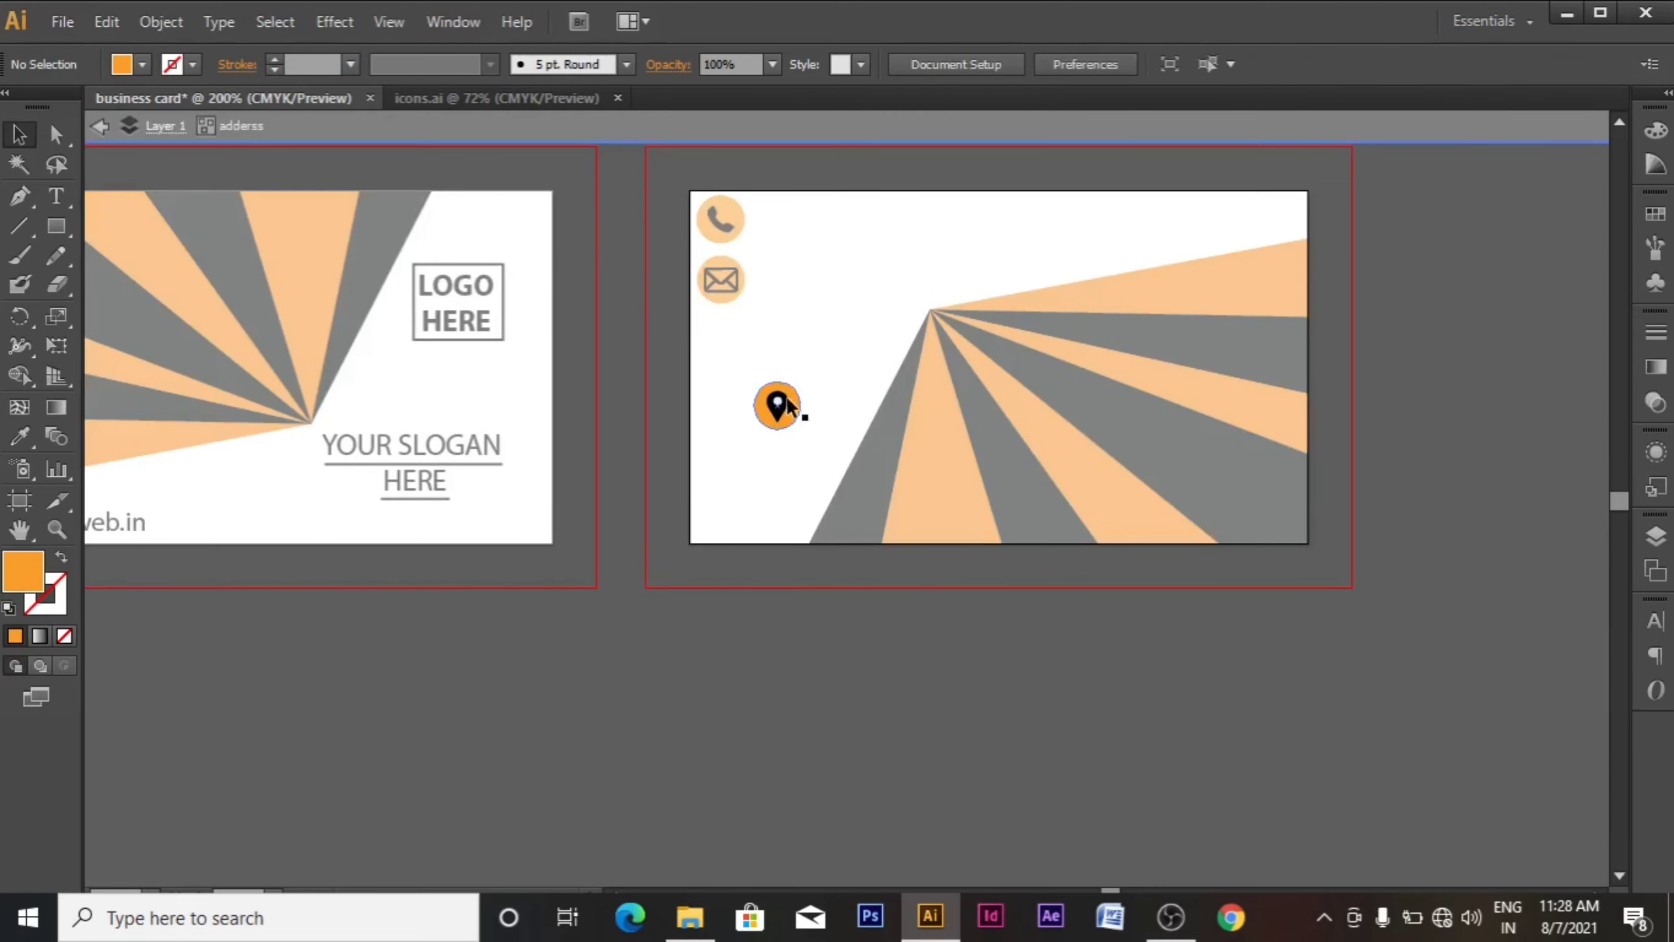
{"action": "double_click", "coordinate": [863, 659]}
{"action": "left_click_drag", "start_coordinate": [779, 402], "coordinate": [731, 358]}
{"action": "left_click", "coordinate": [786, 323]}
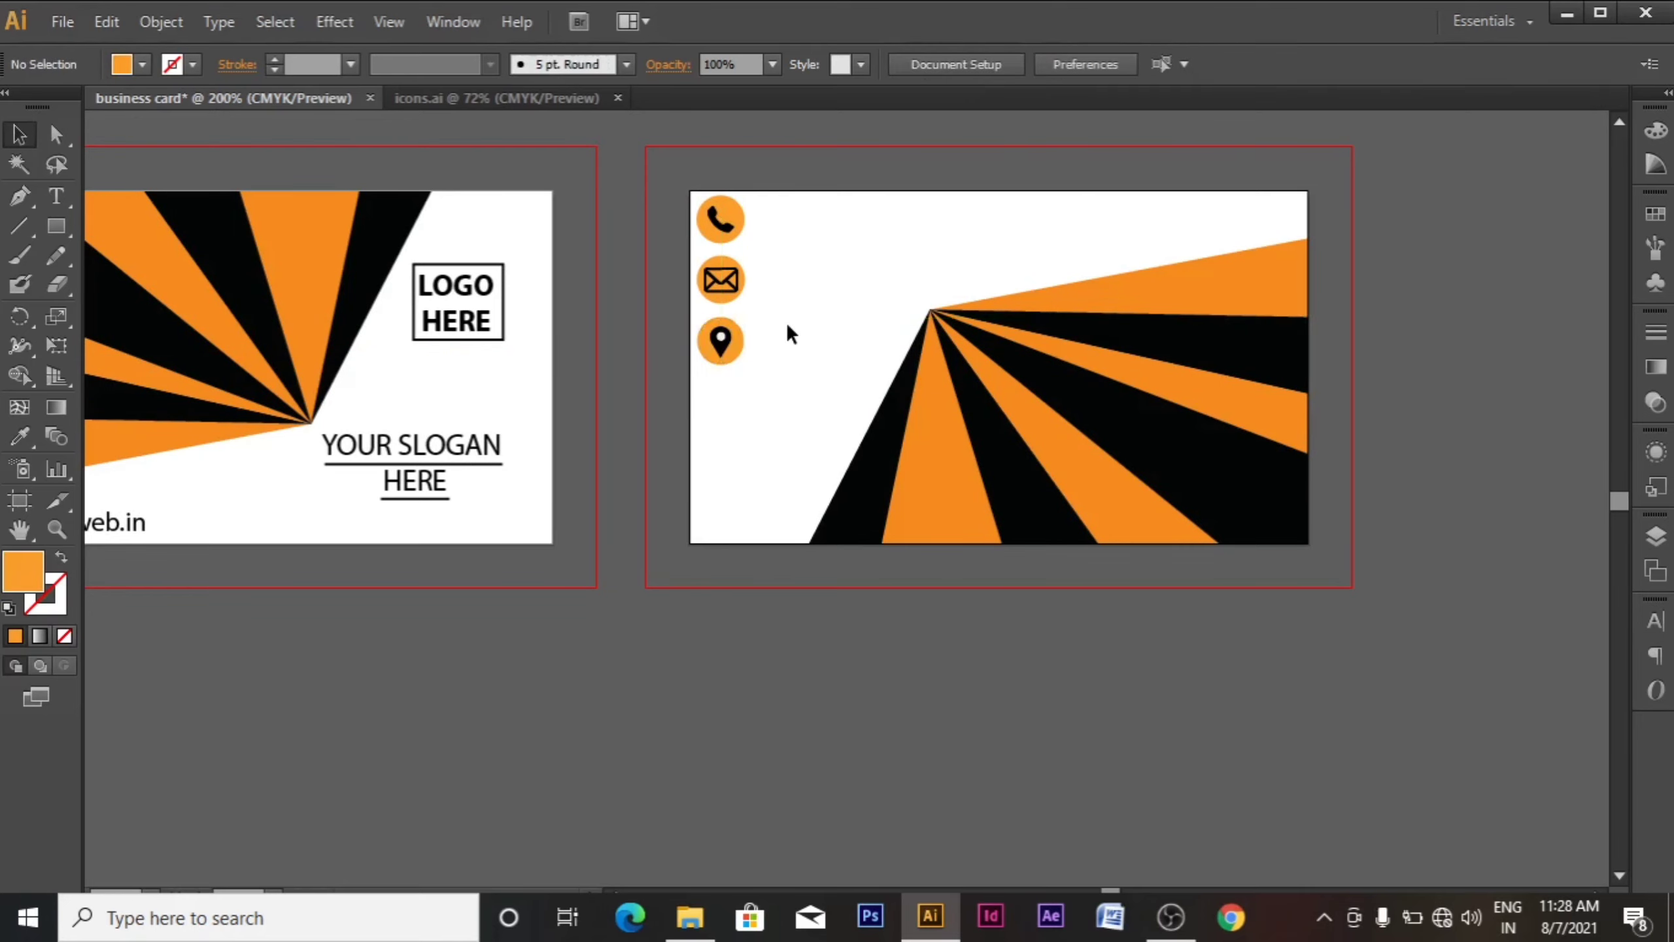
- Copy the QR code from icons.ai into the business card, scale it down and place it in the second card's lower-left corner
{"action": "key", "text": "ctrl+Tab"}
{"action": "left_click", "coordinate": [656, 542]}
{"action": "left_click_drag", "start_coordinate": [656, 542], "coordinate": [491, 270]}
{"action": "left_click_drag", "start_coordinate": [748, 465], "coordinate": [749, 467]}
{"action": "left_click_drag", "start_coordinate": [858, 371], "coordinate": [781, 446]}
{"action": "left_click_drag", "start_coordinate": [743, 511], "coordinate": [794, 453]}
{"action": "left_click_drag", "start_coordinate": [831, 388], "coordinate": [800, 422]}
{"action": "left_click_drag", "start_coordinate": [769, 474], "coordinate": [756, 449]}
{"action": "left_click", "coordinate": [815, 641]}
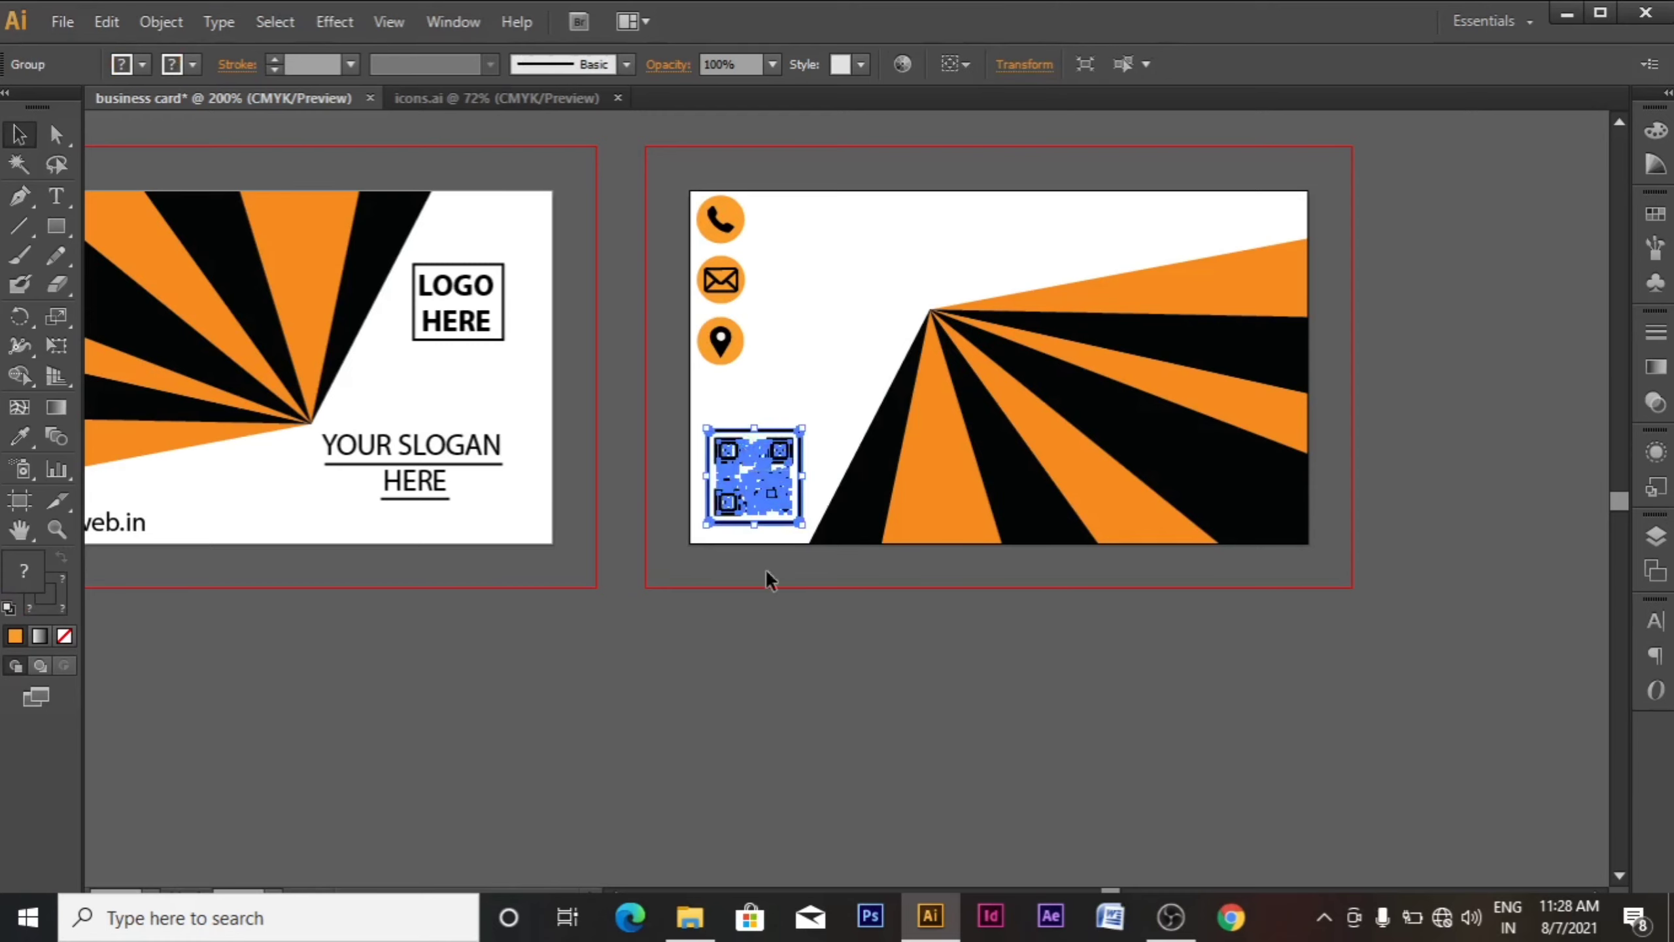
{"action": "left_click", "coordinate": [770, 580]}
- Add a placeholder phone number as text and place it beside the phone icon
{"action": "key", "text": "t"}
{"action": "left_click", "coordinate": [773, 217]}
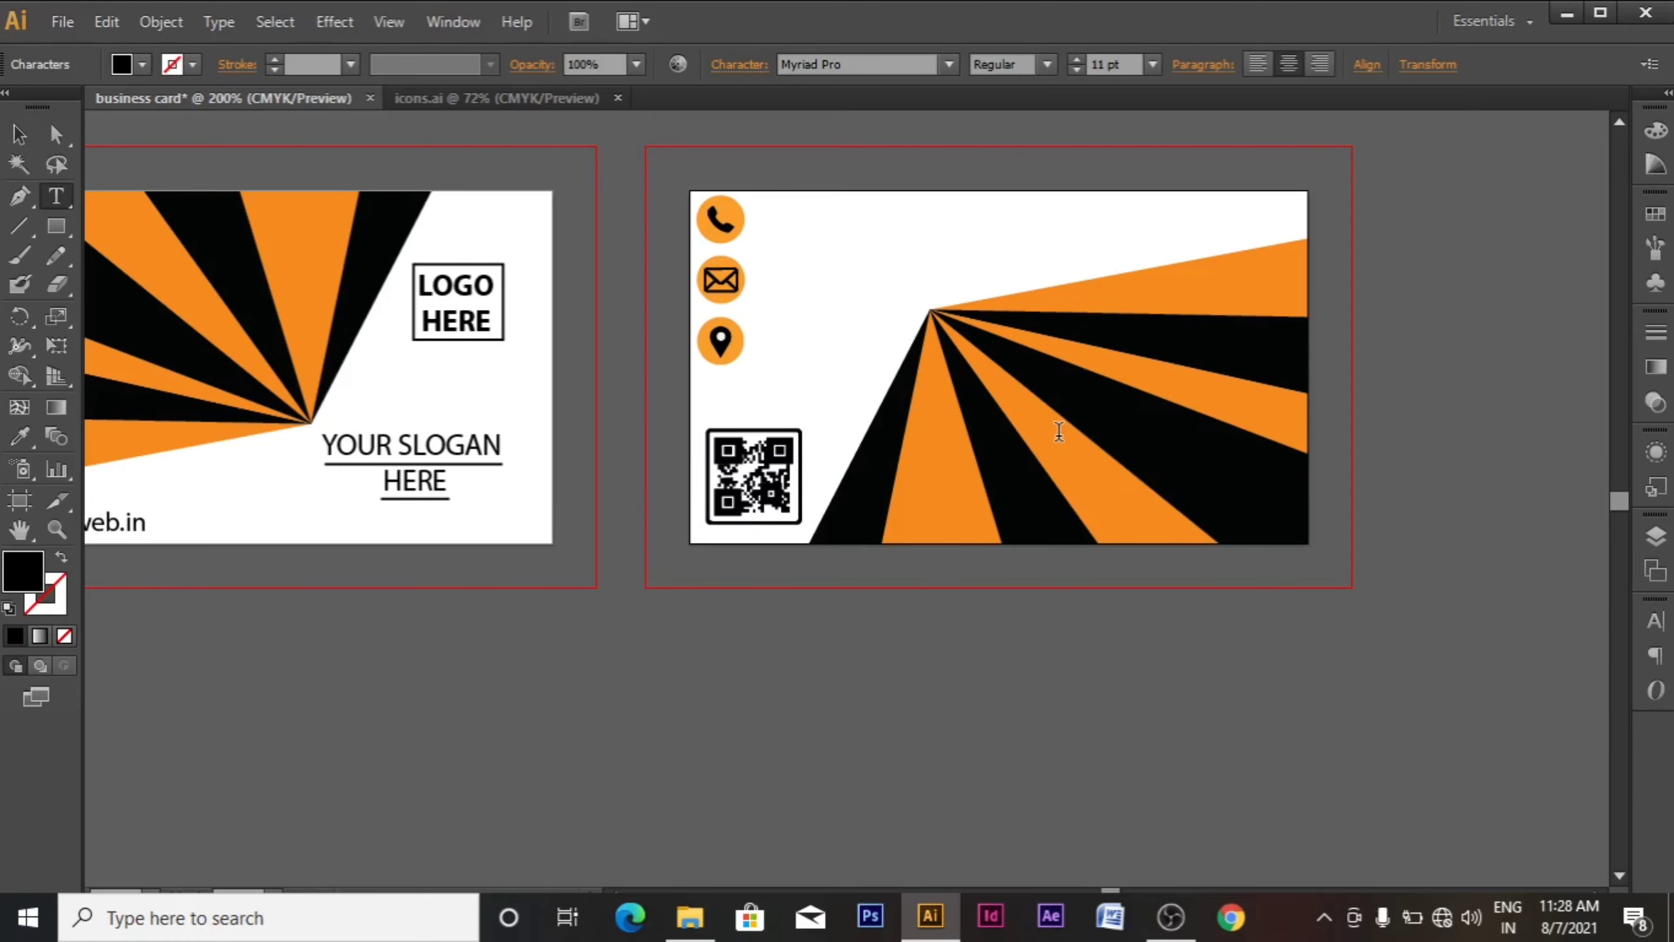
{"action": "type", "text": "000-000-0000"}
{"action": "key", "text": "Escape"}
{"action": "left_click_drag", "start_coordinate": [794, 222], "coordinate": [848, 231]}
{"action": "left_click", "coordinate": [507, 208]}
- Add a placeholder e-mail address as text and place it beside the mail icon
{"action": "left_click", "coordinate": [57, 197]}
{"action": "left_click", "coordinate": [769, 269]}
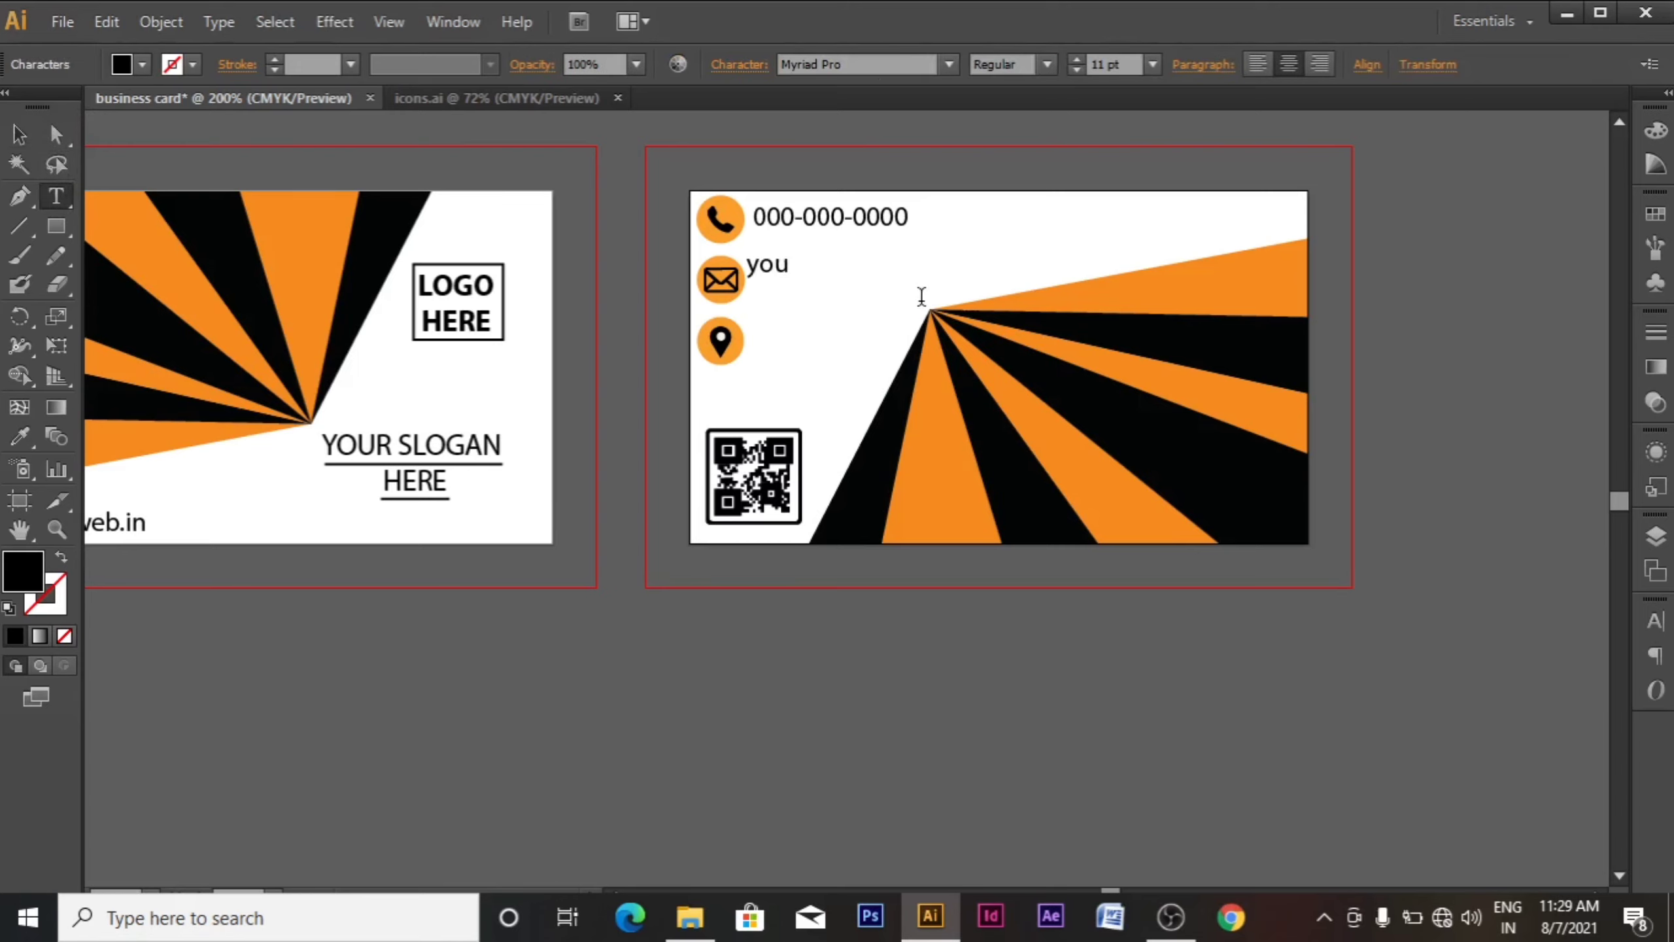
{"action": "type", "text": "yourmail@g"}
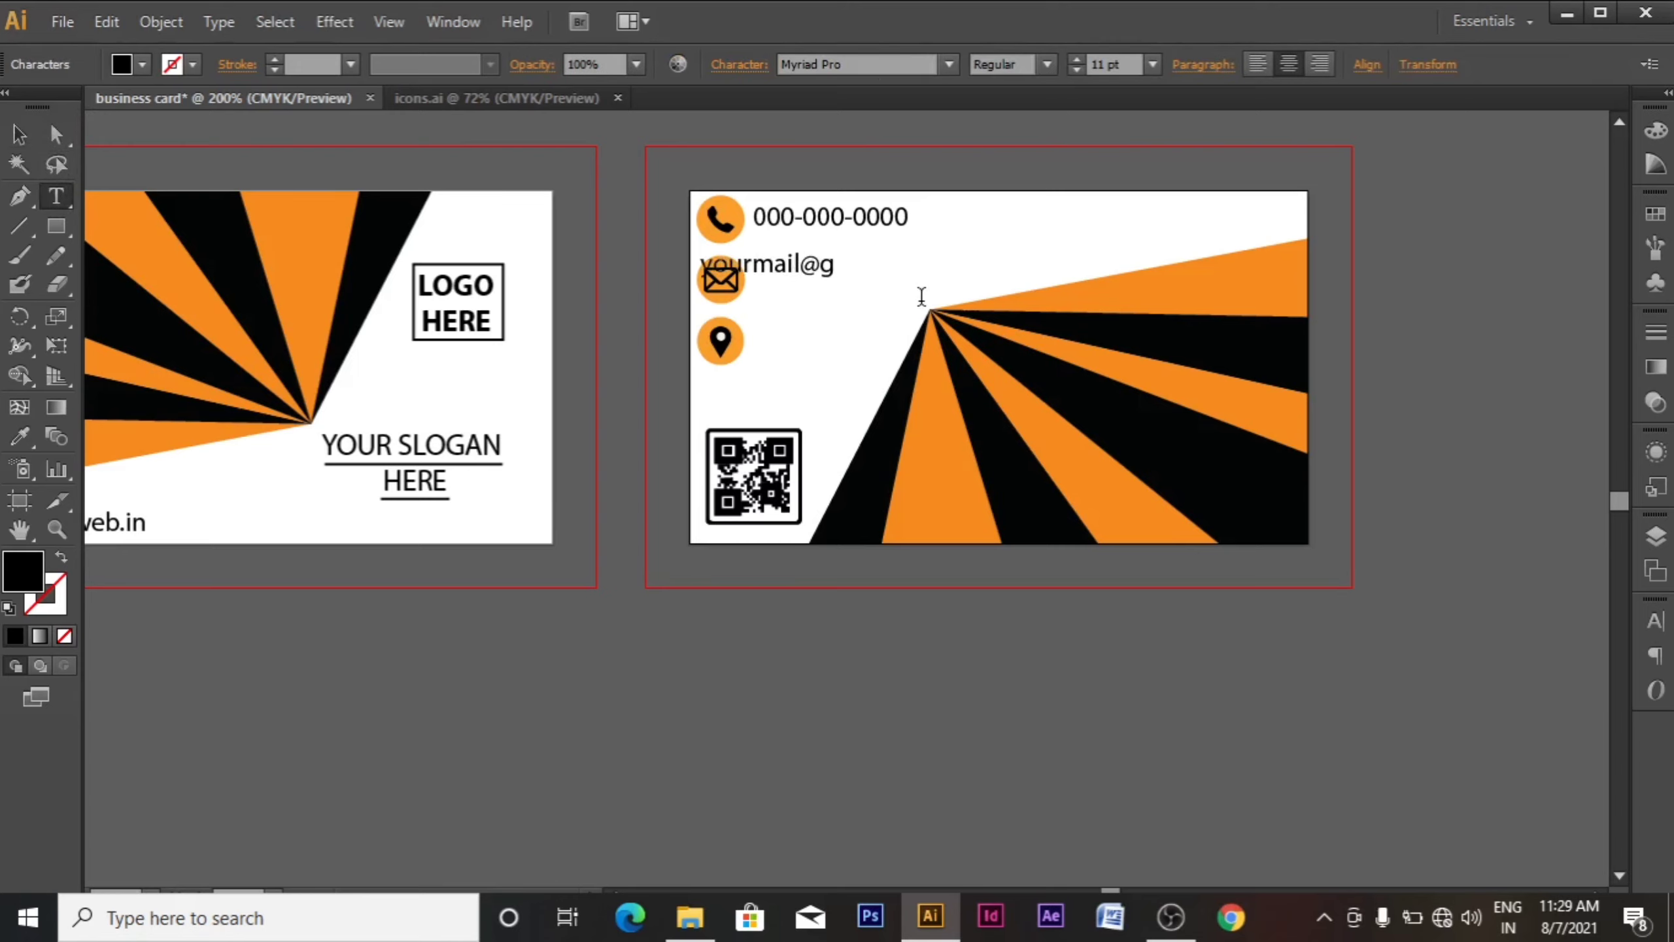
{"action": "type", "text": "mail.com"}
{"action": "key", "text": "Escape"}
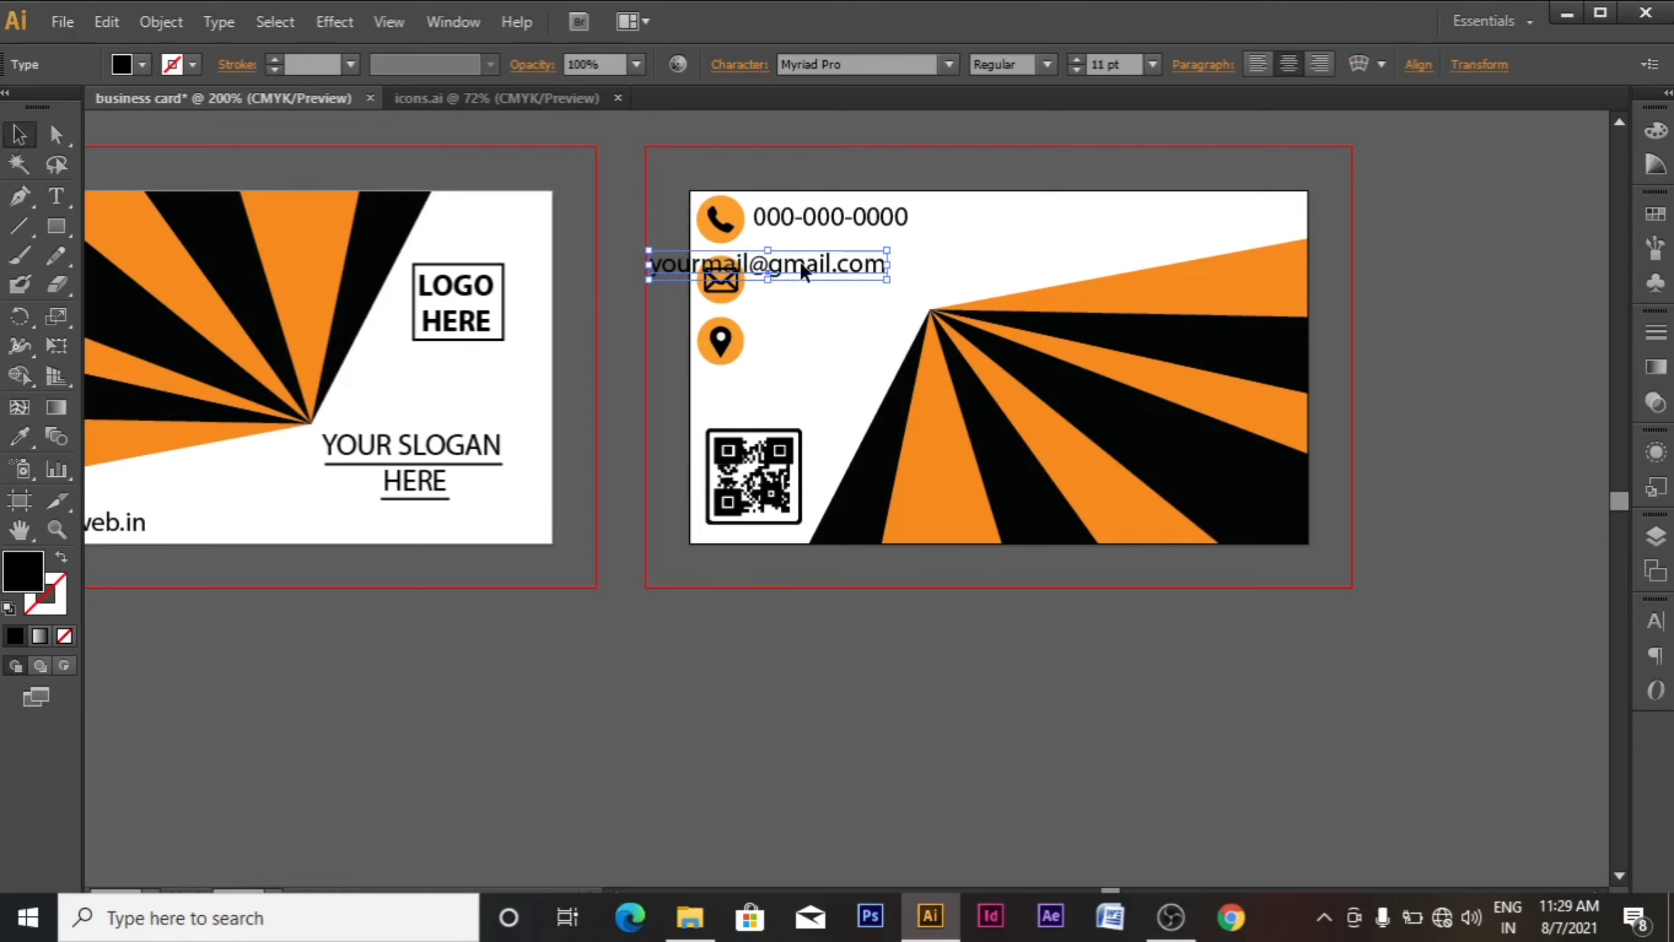
{"action": "left_click_drag", "start_coordinate": [802, 266], "coordinate": [909, 281]}
{"action": "left_click", "coordinate": [882, 325]}
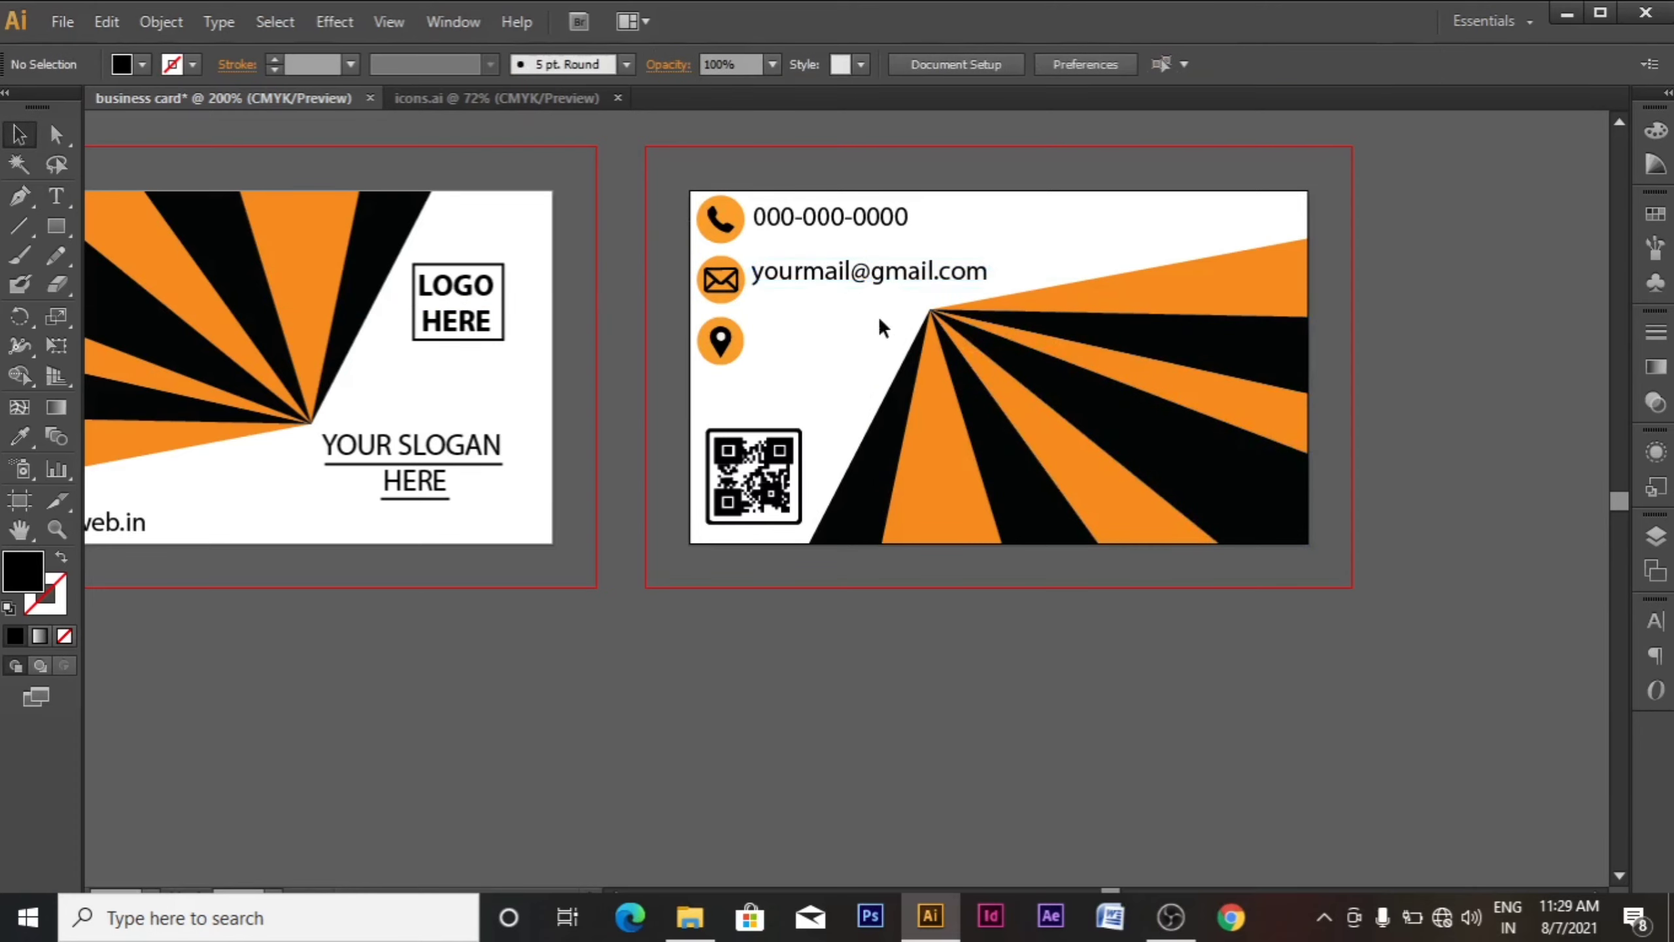
- Set the phone and e-mail texts to 8 pt and move each one back beside its icon
{"action": "left_click", "coordinate": [867, 278]}
{"action": "left_click", "coordinate": [871, 223], "text": "shift"}
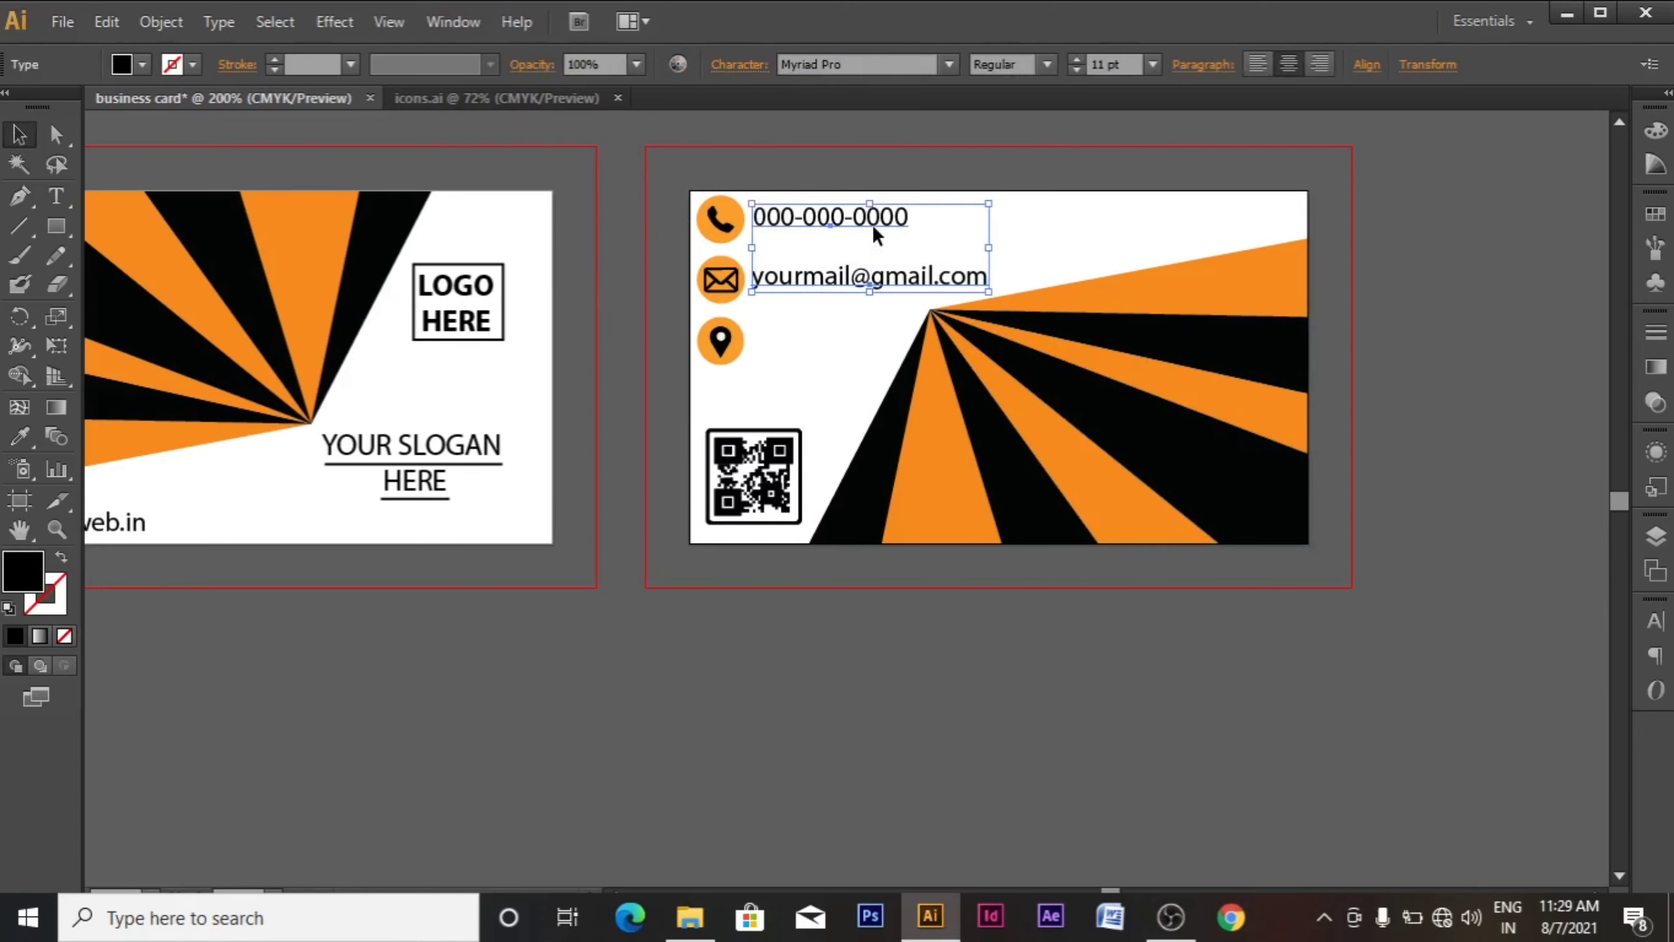
{"action": "left_click", "coordinate": [1132, 61]}
{"action": "scroll", "coordinate": [1132, 59], "scroll_direction": "down", "scroll_amount": 3}
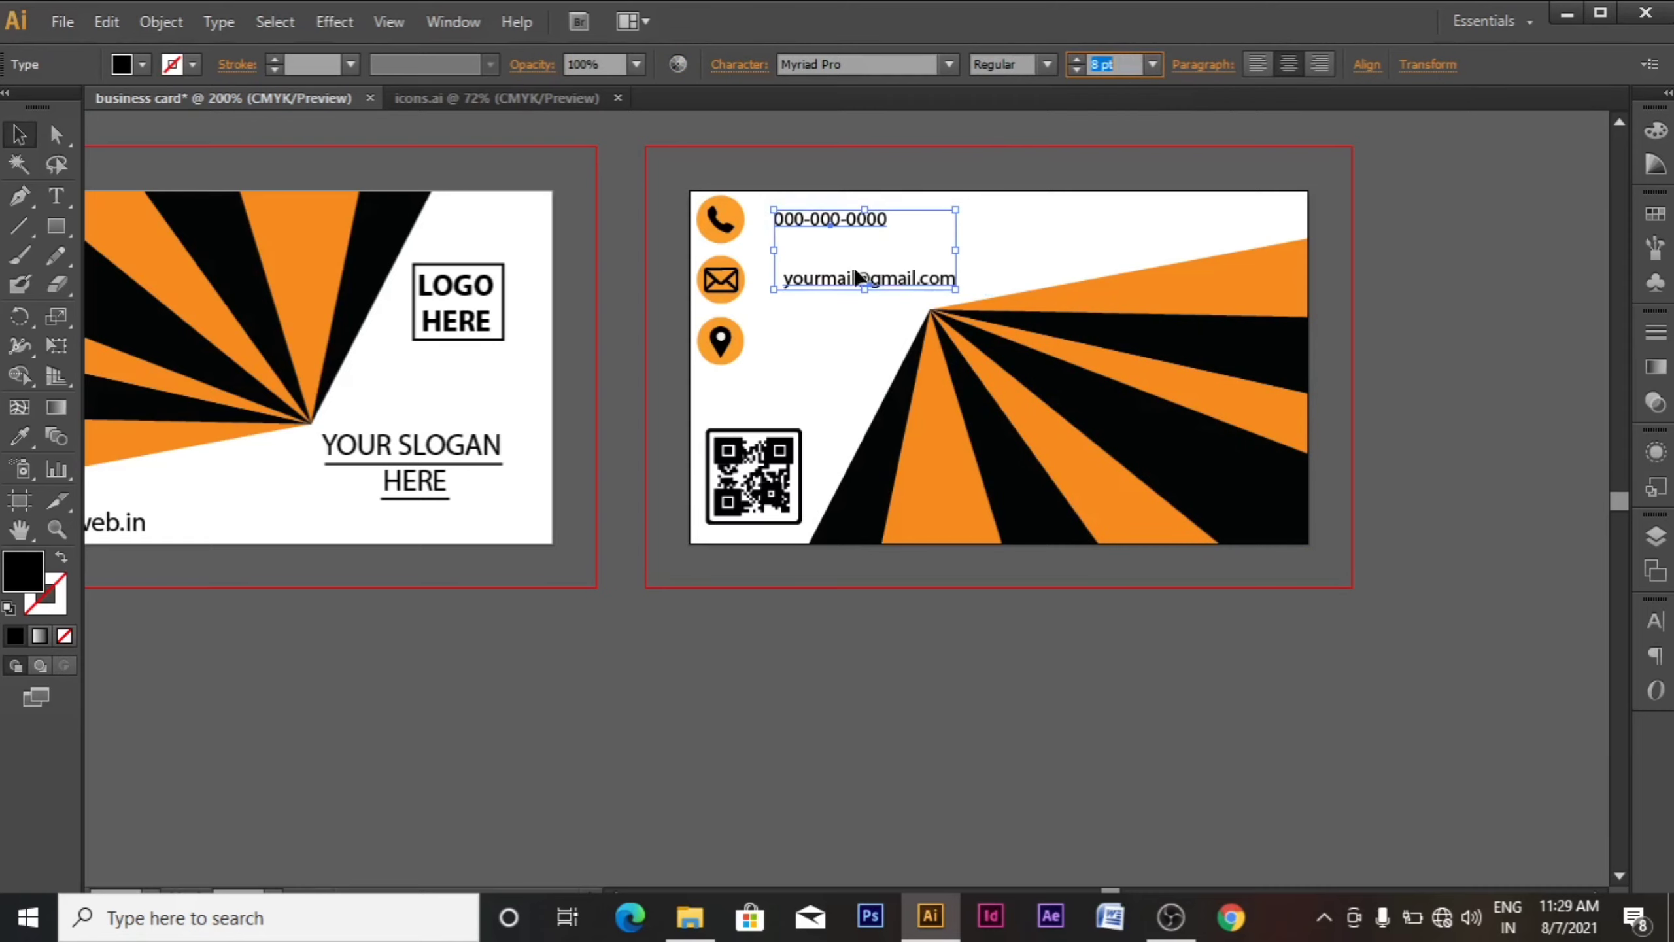
{"action": "left_click", "coordinate": [841, 221]}
{"action": "left_click_drag", "start_coordinate": [841, 221], "coordinate": [821, 220]}
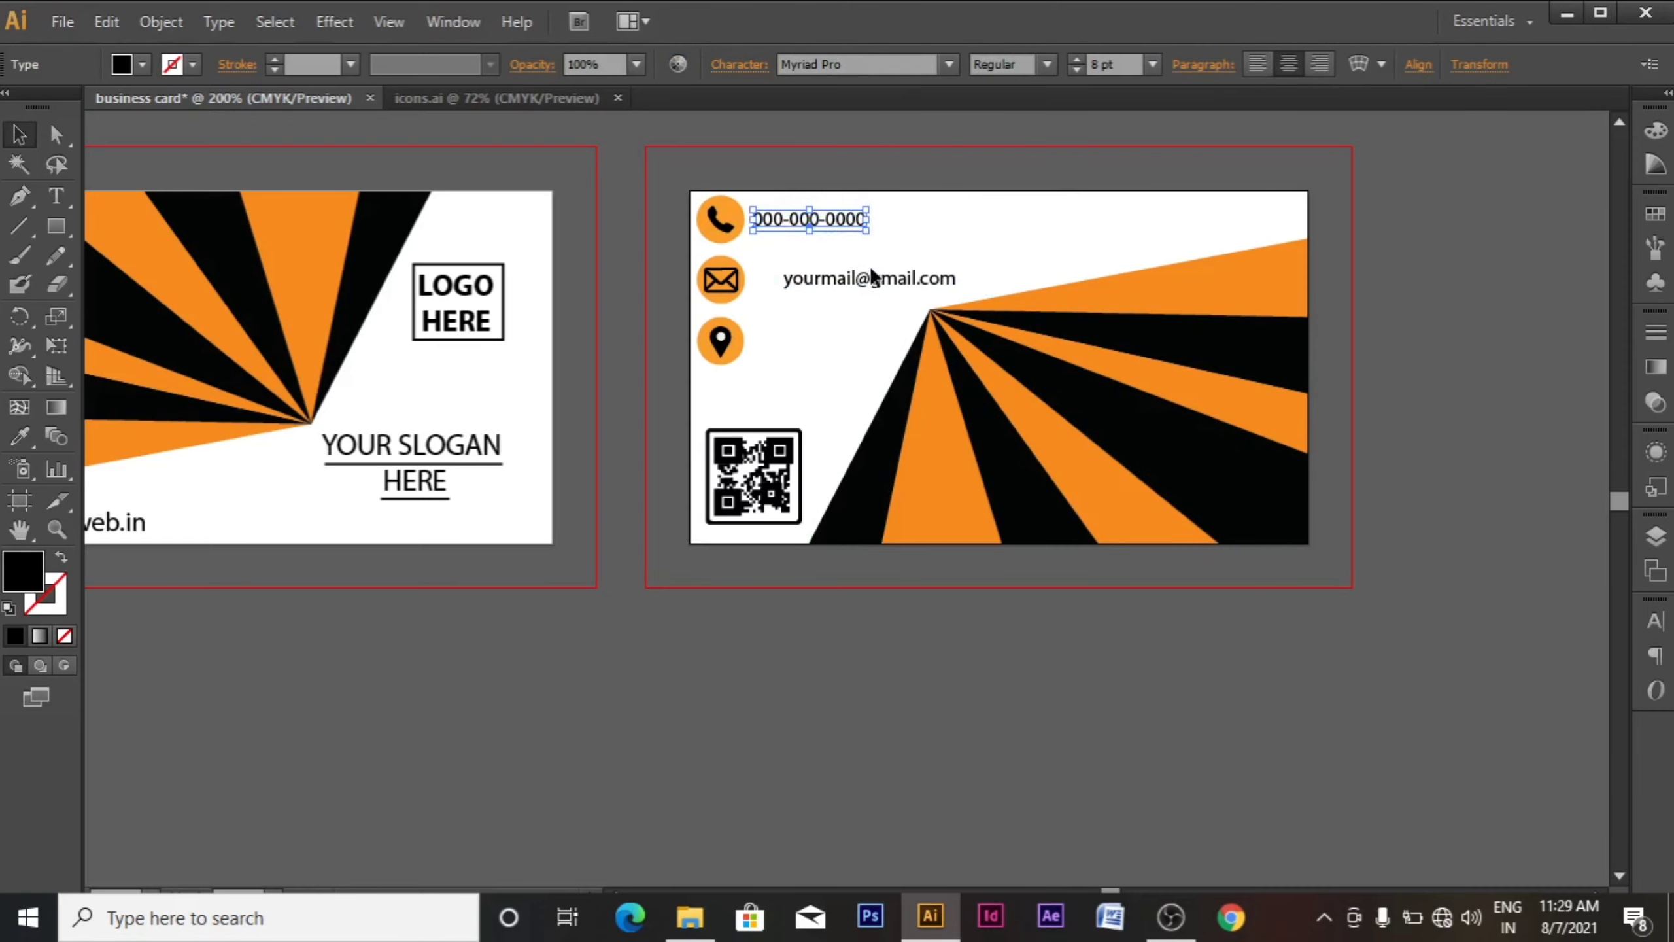
{"action": "left_click_drag", "start_coordinate": [890, 278], "coordinate": [864, 279]}
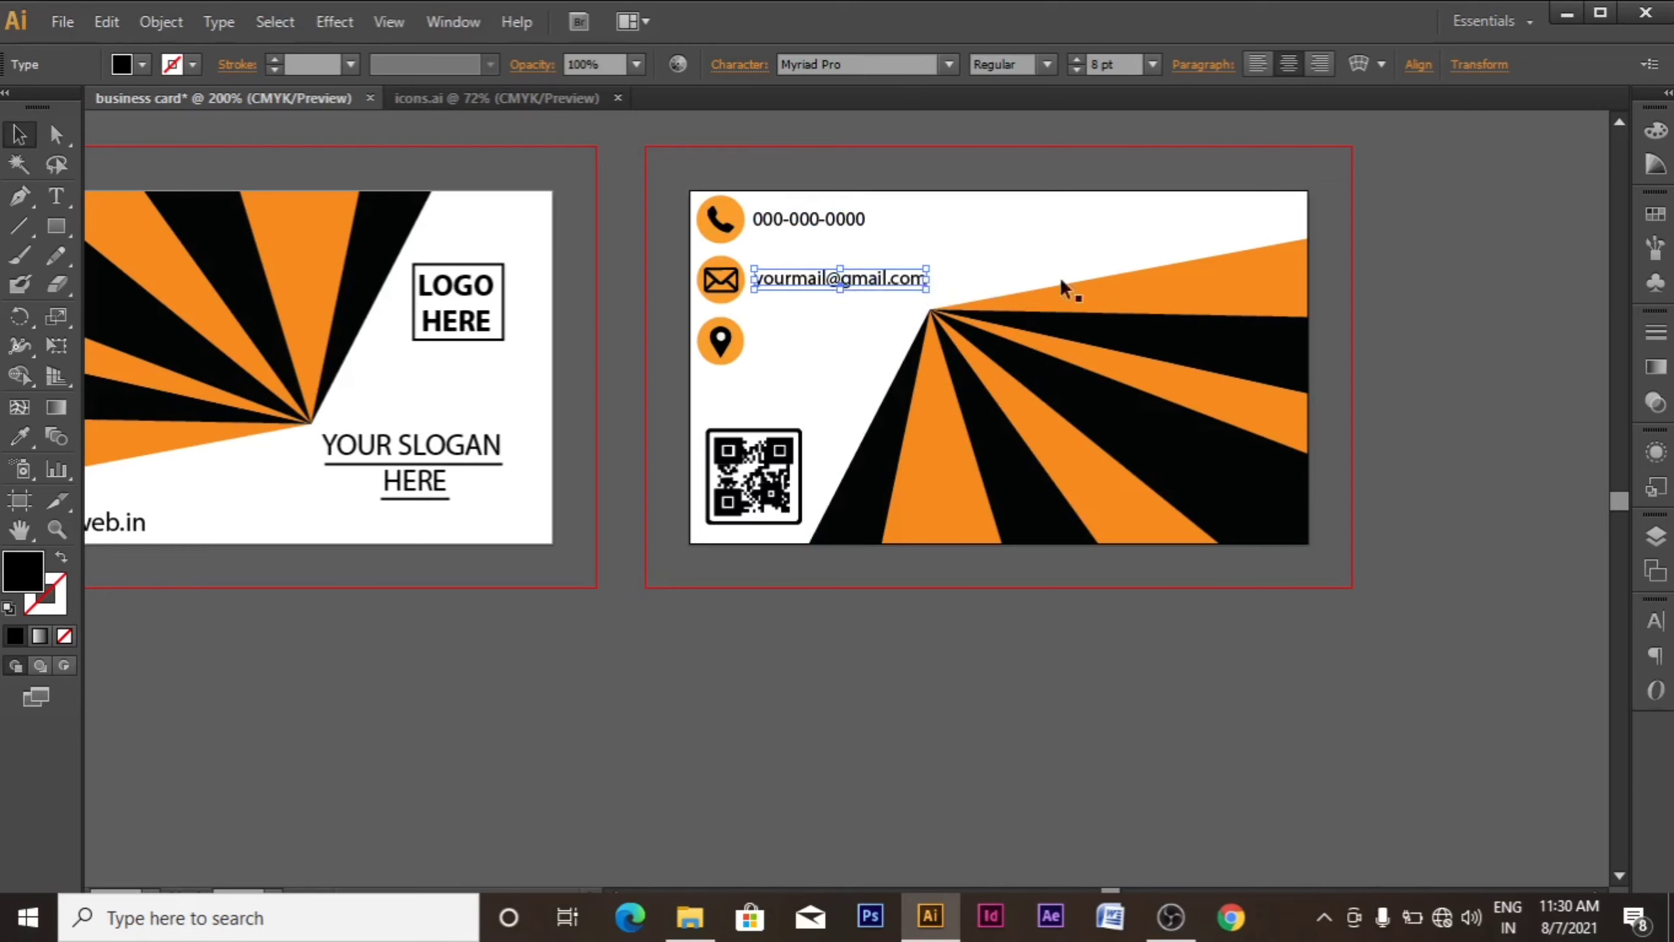
{"action": "left_click", "coordinate": [1428, 291]}
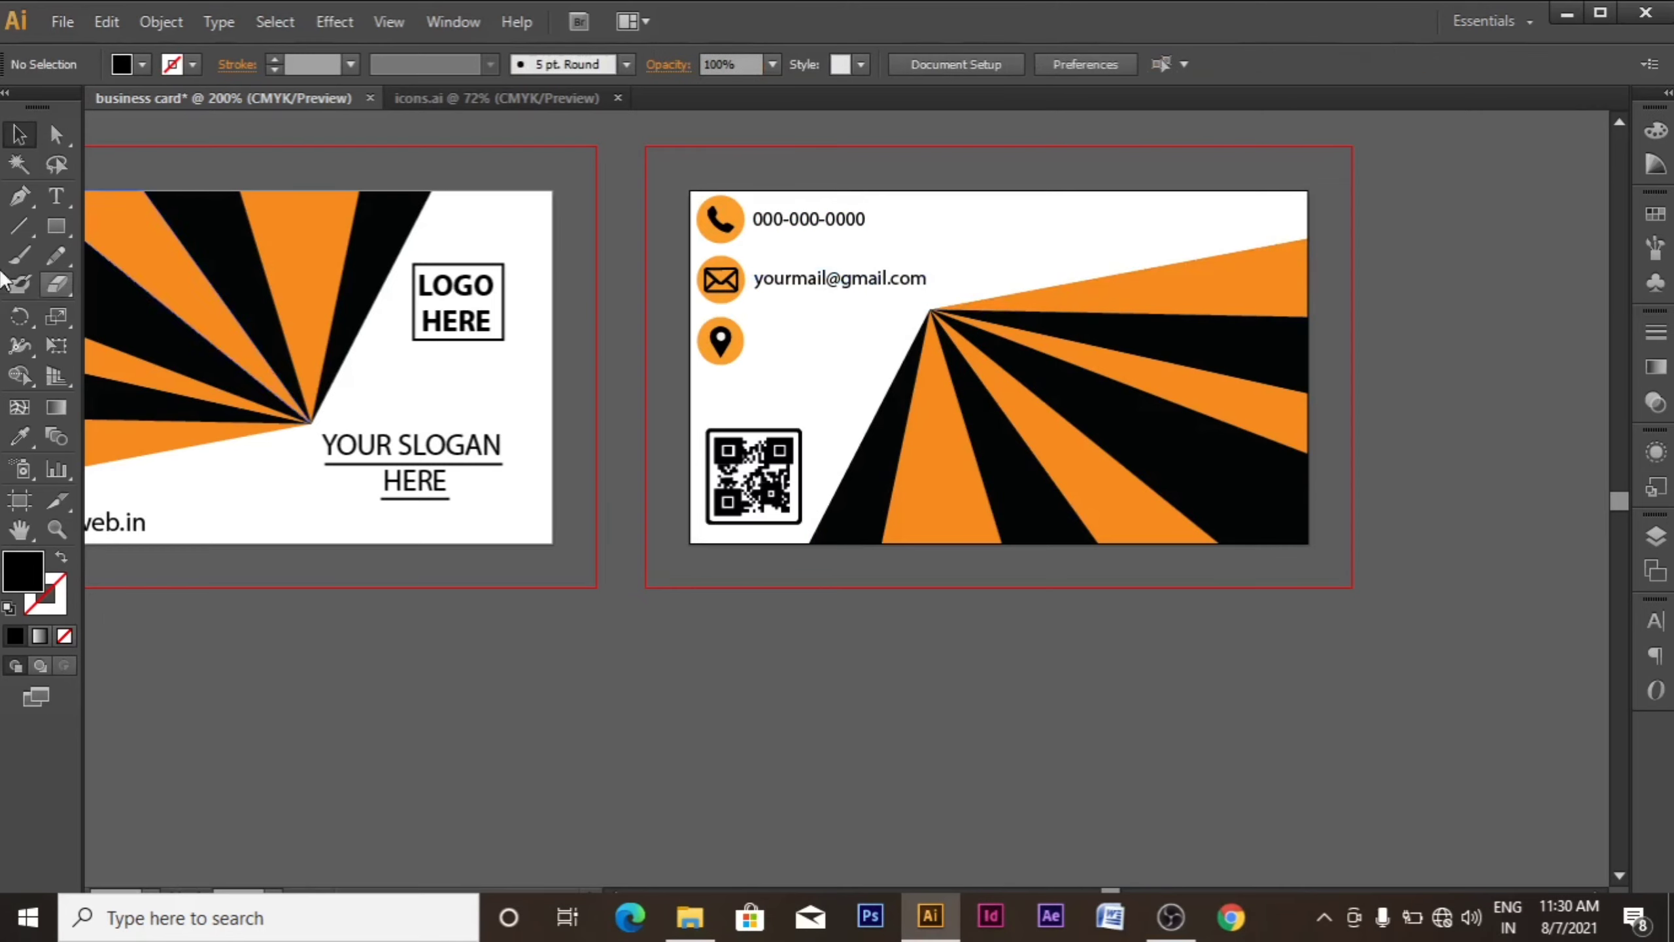
- Add a one-line placeholder company address with street, door number, place and postal code in the second card's upper white area
{"action": "left_click", "coordinate": [56, 196]}
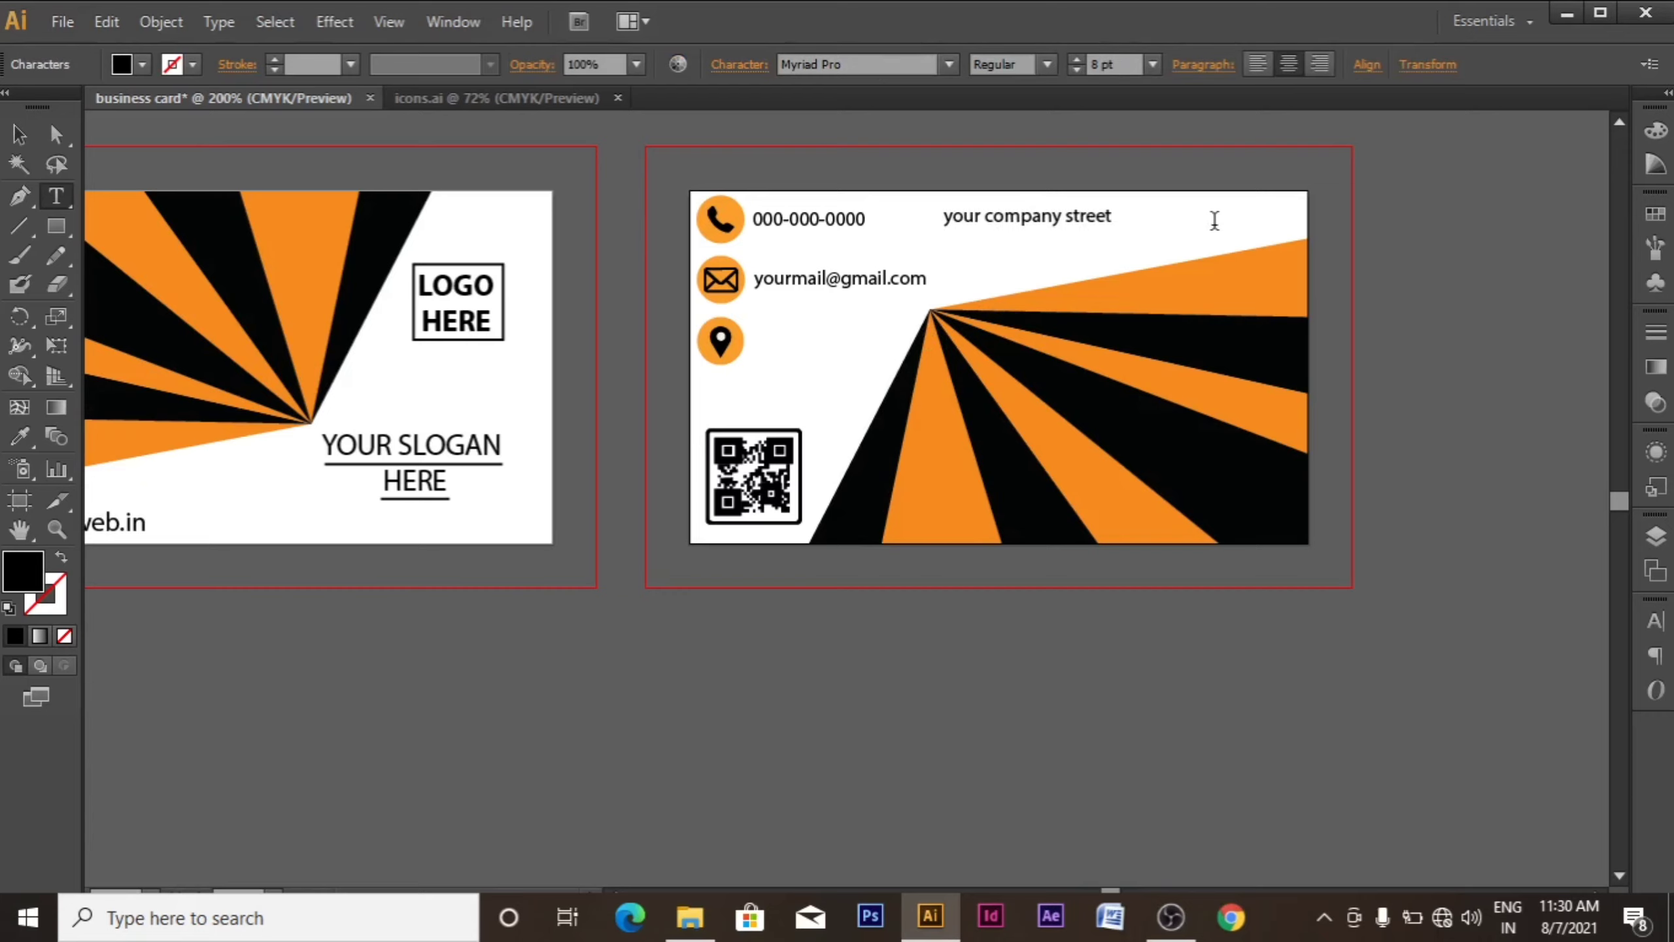
{"action": "type", "text": "r no,"}
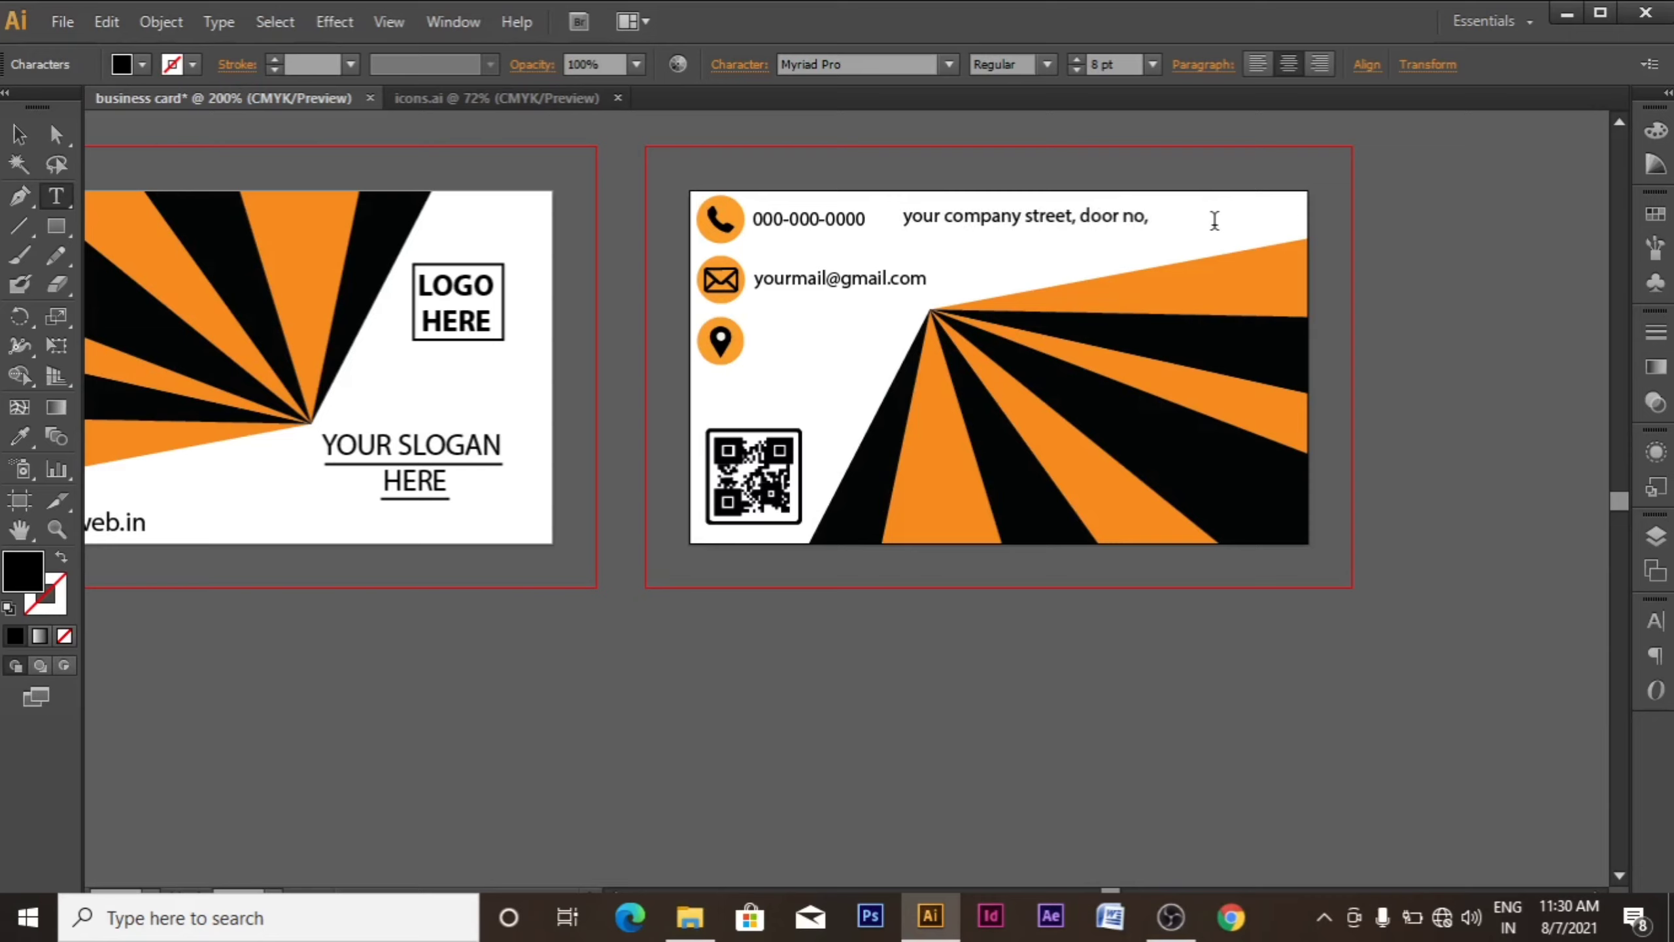
{"action": "type", "text": " place"}
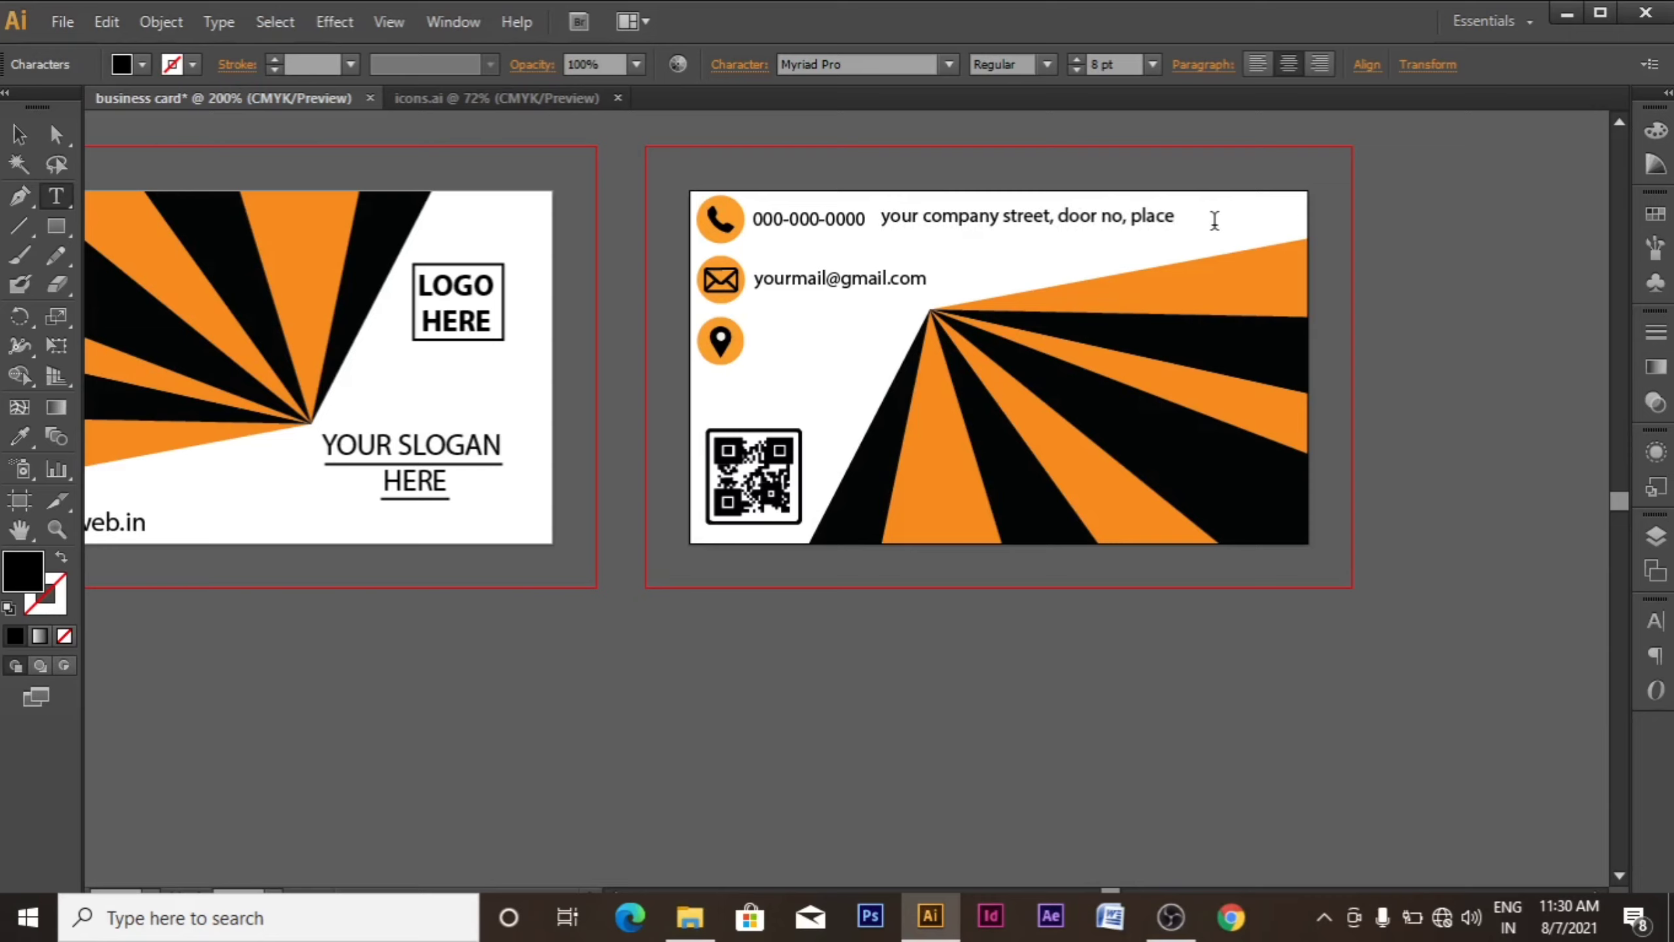
{"action": "type", "text": ", pin-"}
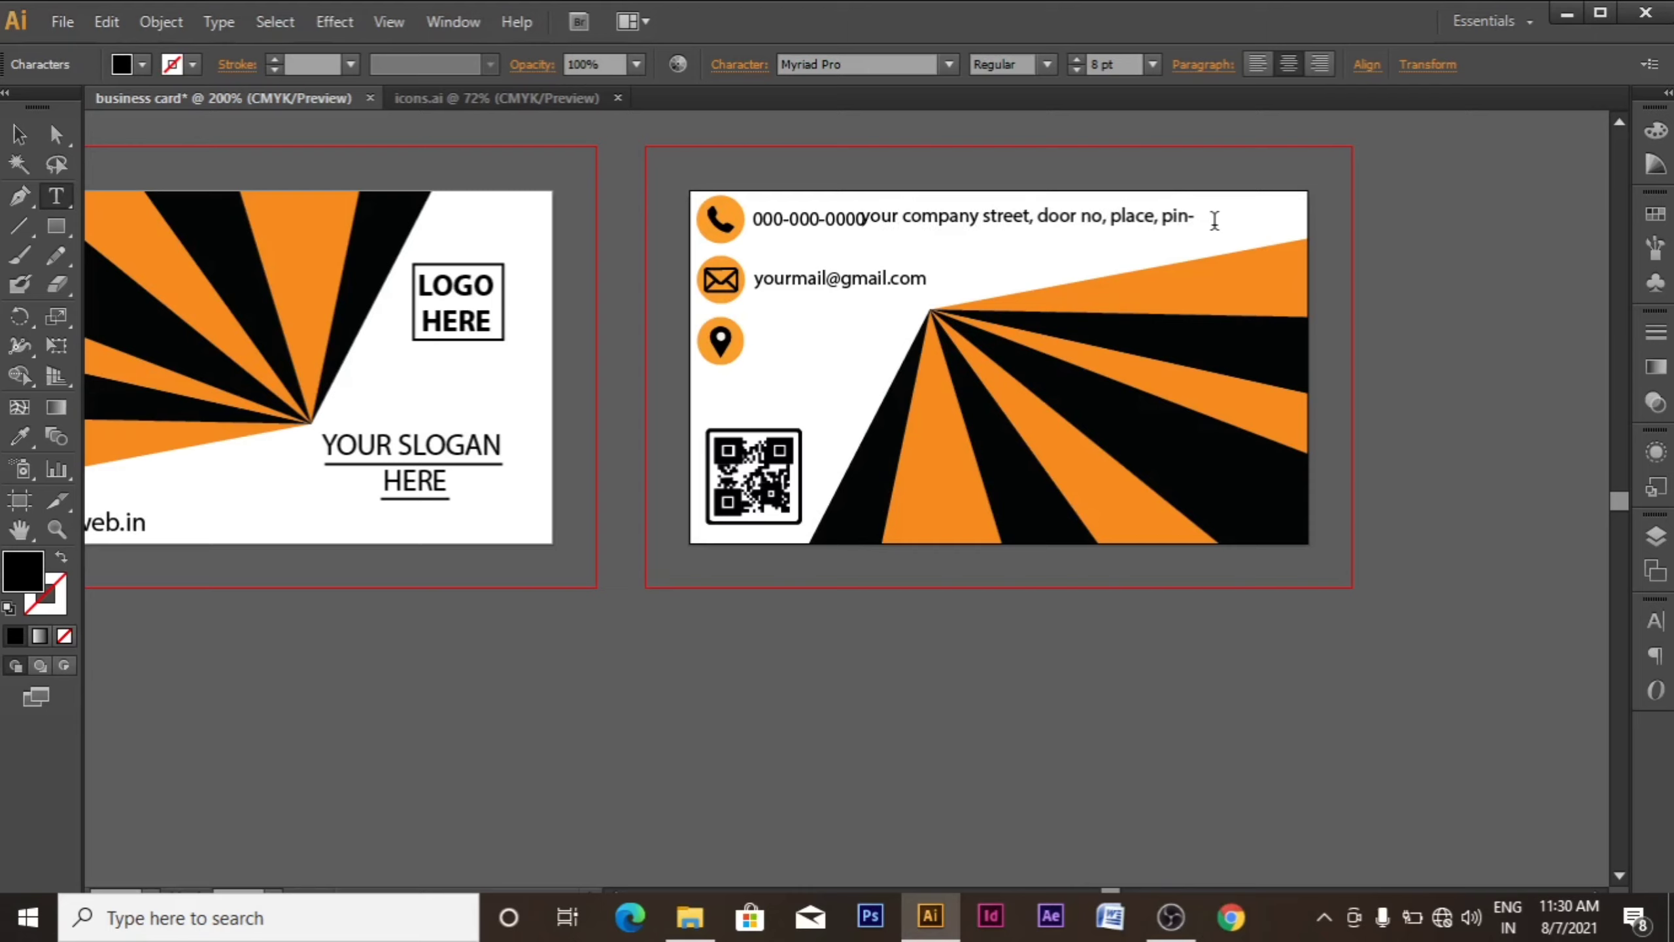
{"action": "type", "text": "00 00 00"}
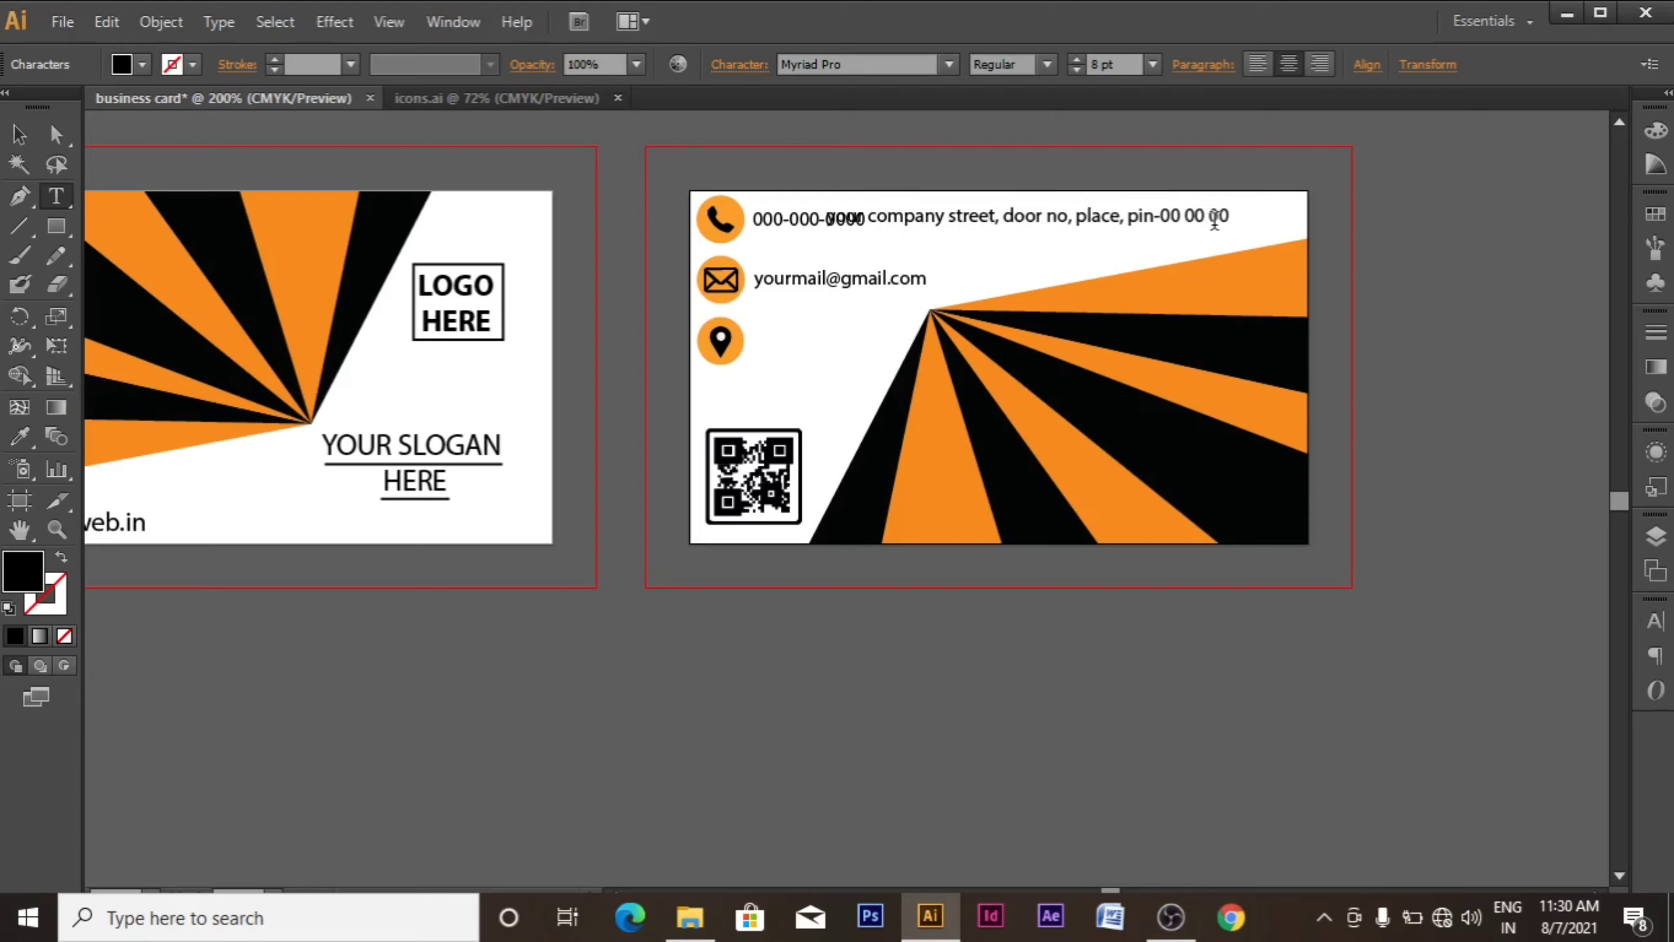
- Break the address text into three lines and align it left
{"action": "left_click", "coordinate": [1128, 214]}
{"action": "key", "text": "Return"}
{"action": "key", "text": "ctrl+a"}
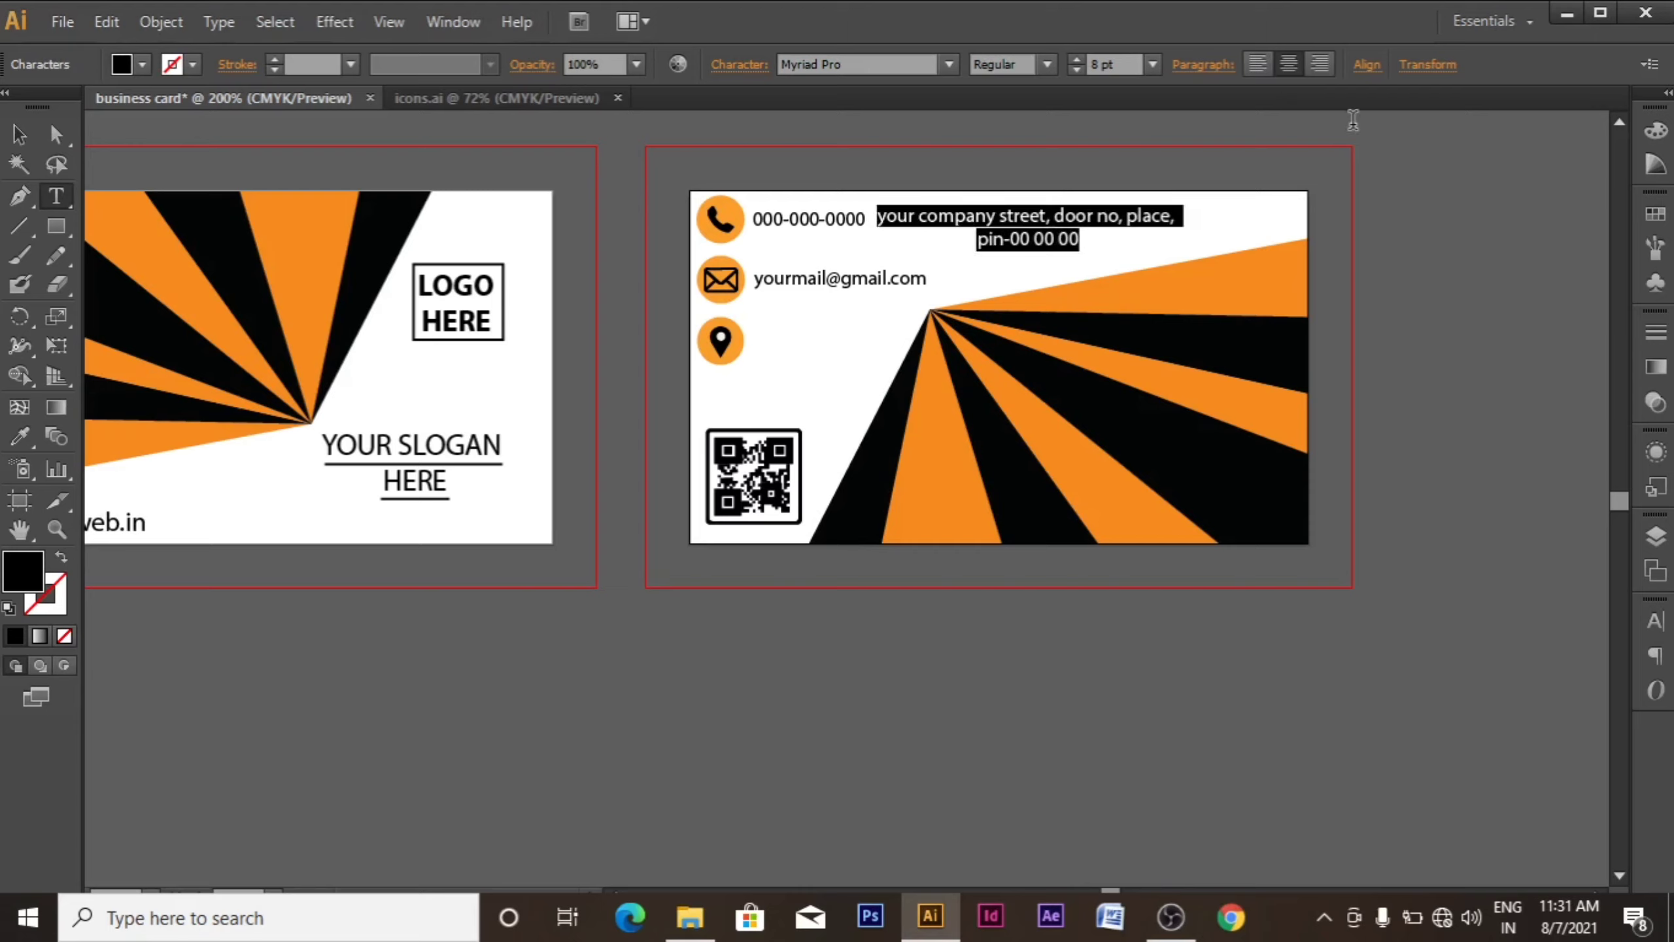
{"action": "key", "text": "ctrl+shift+l"}
{"action": "left_click", "coordinate": [1209, 216]}
{"action": "key", "text": "Return"}
{"action": "key", "text": "Escape"}
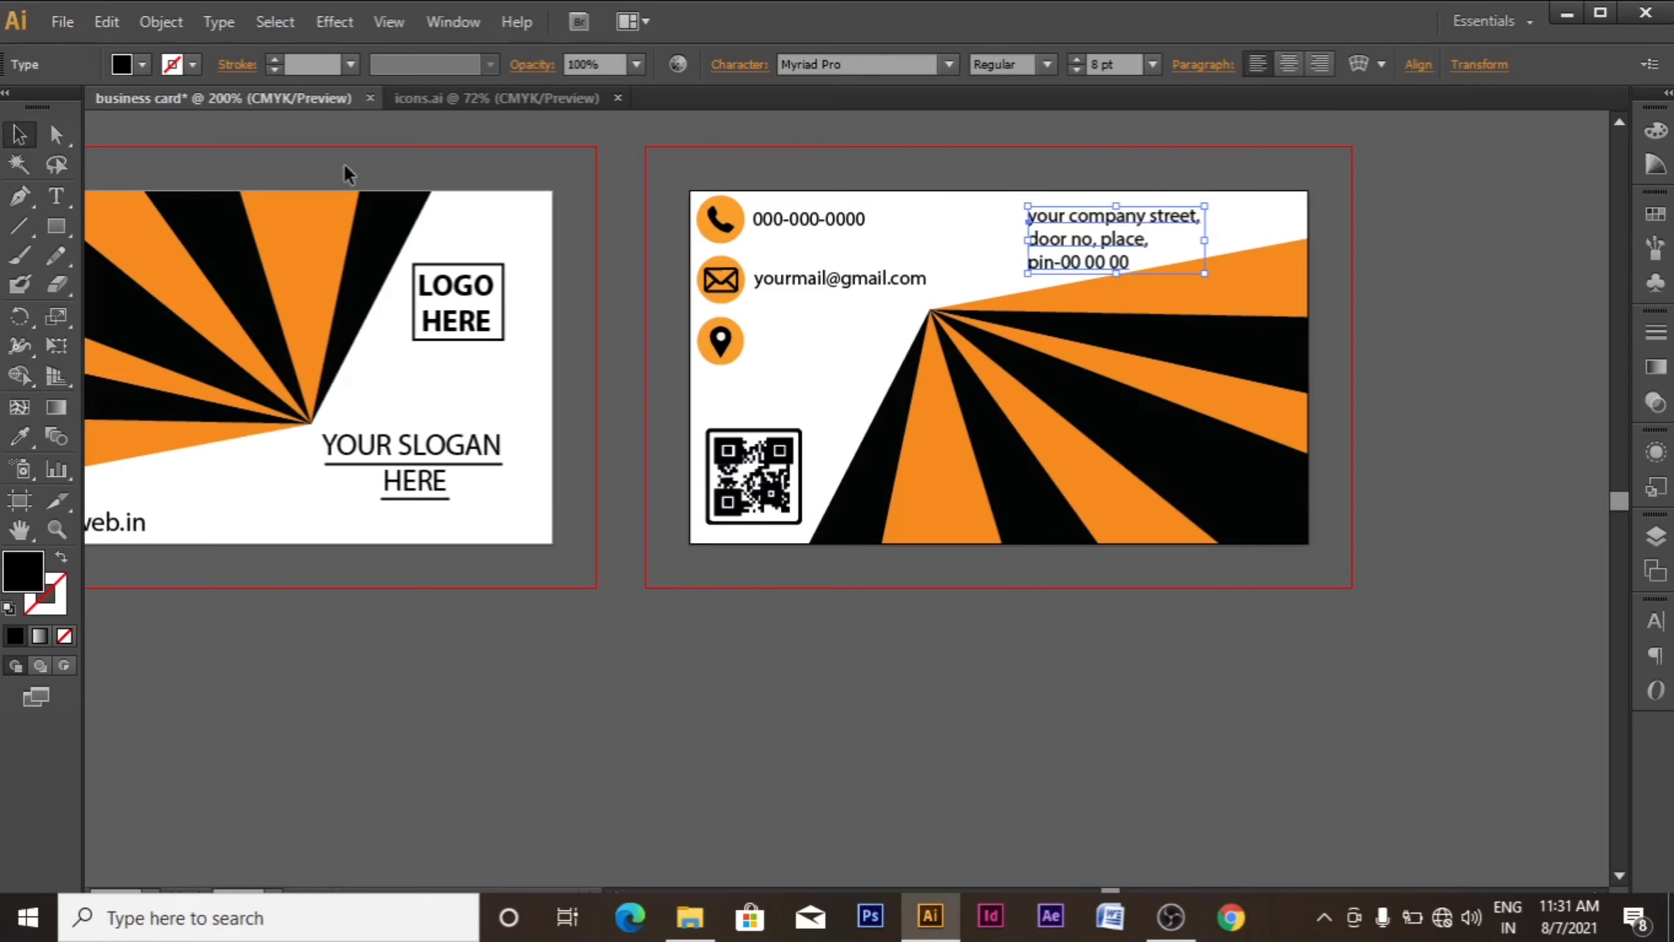
- Move the address text beside the location icon and set its size to 7 pt
{"action": "left_click_drag", "start_coordinate": [1097, 228], "coordinate": [819, 337]}
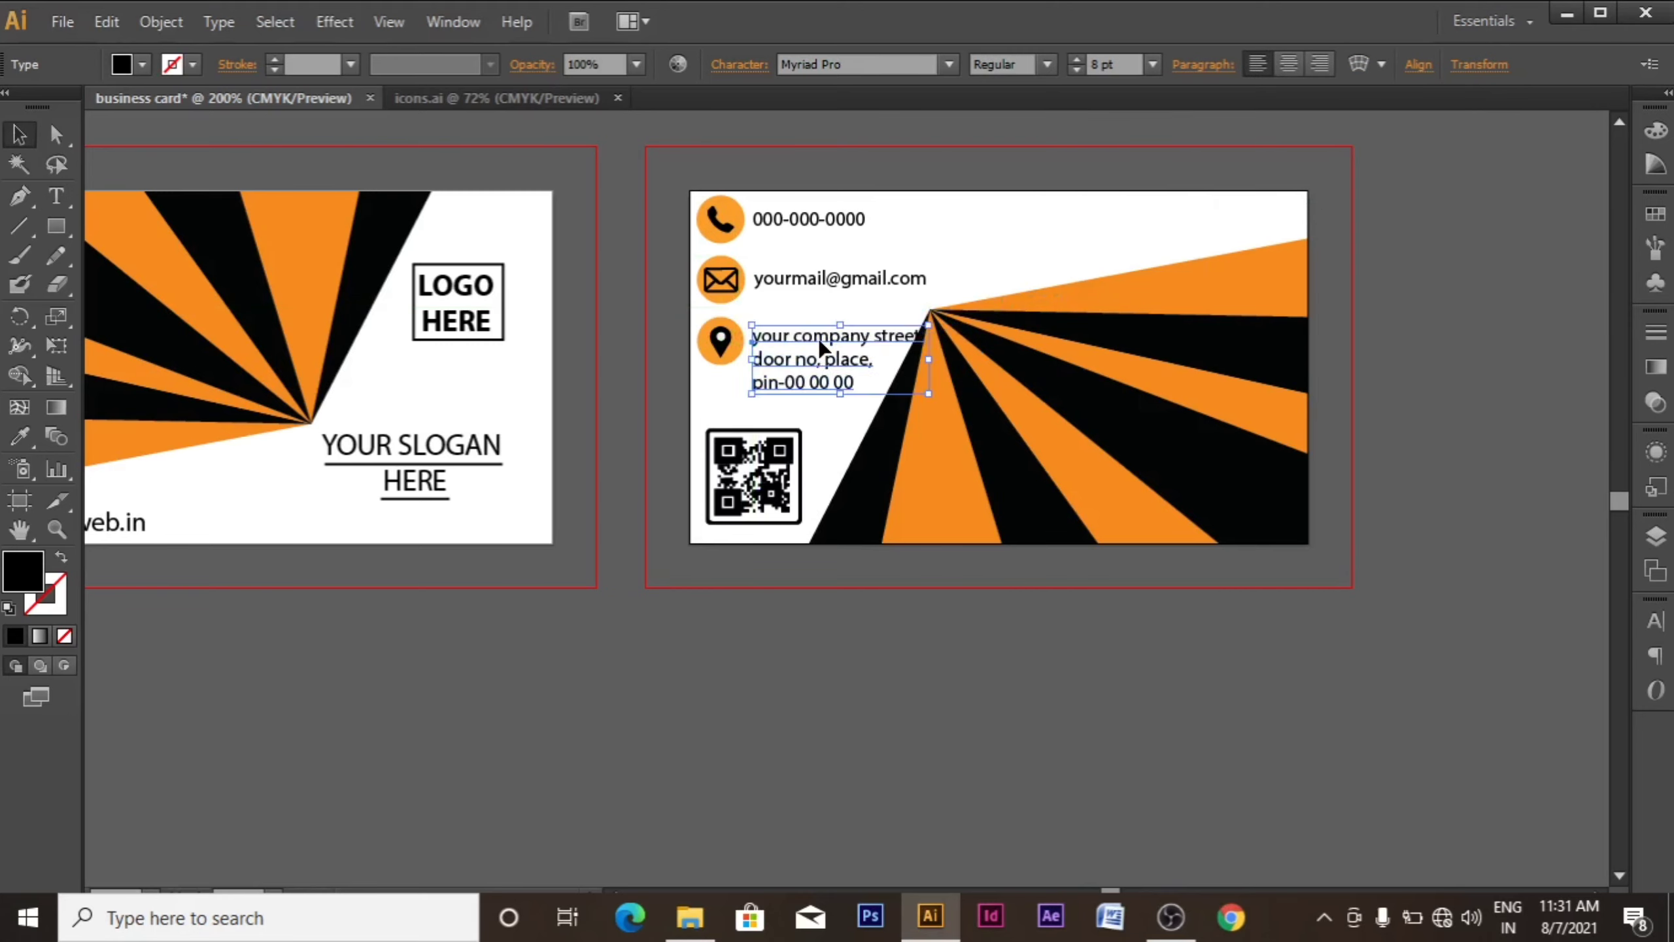
{"action": "left_click", "coordinate": [1122, 65]}
{"action": "scroll", "coordinate": [1121, 64], "scroll_direction": "down", "scroll_amount": 1}
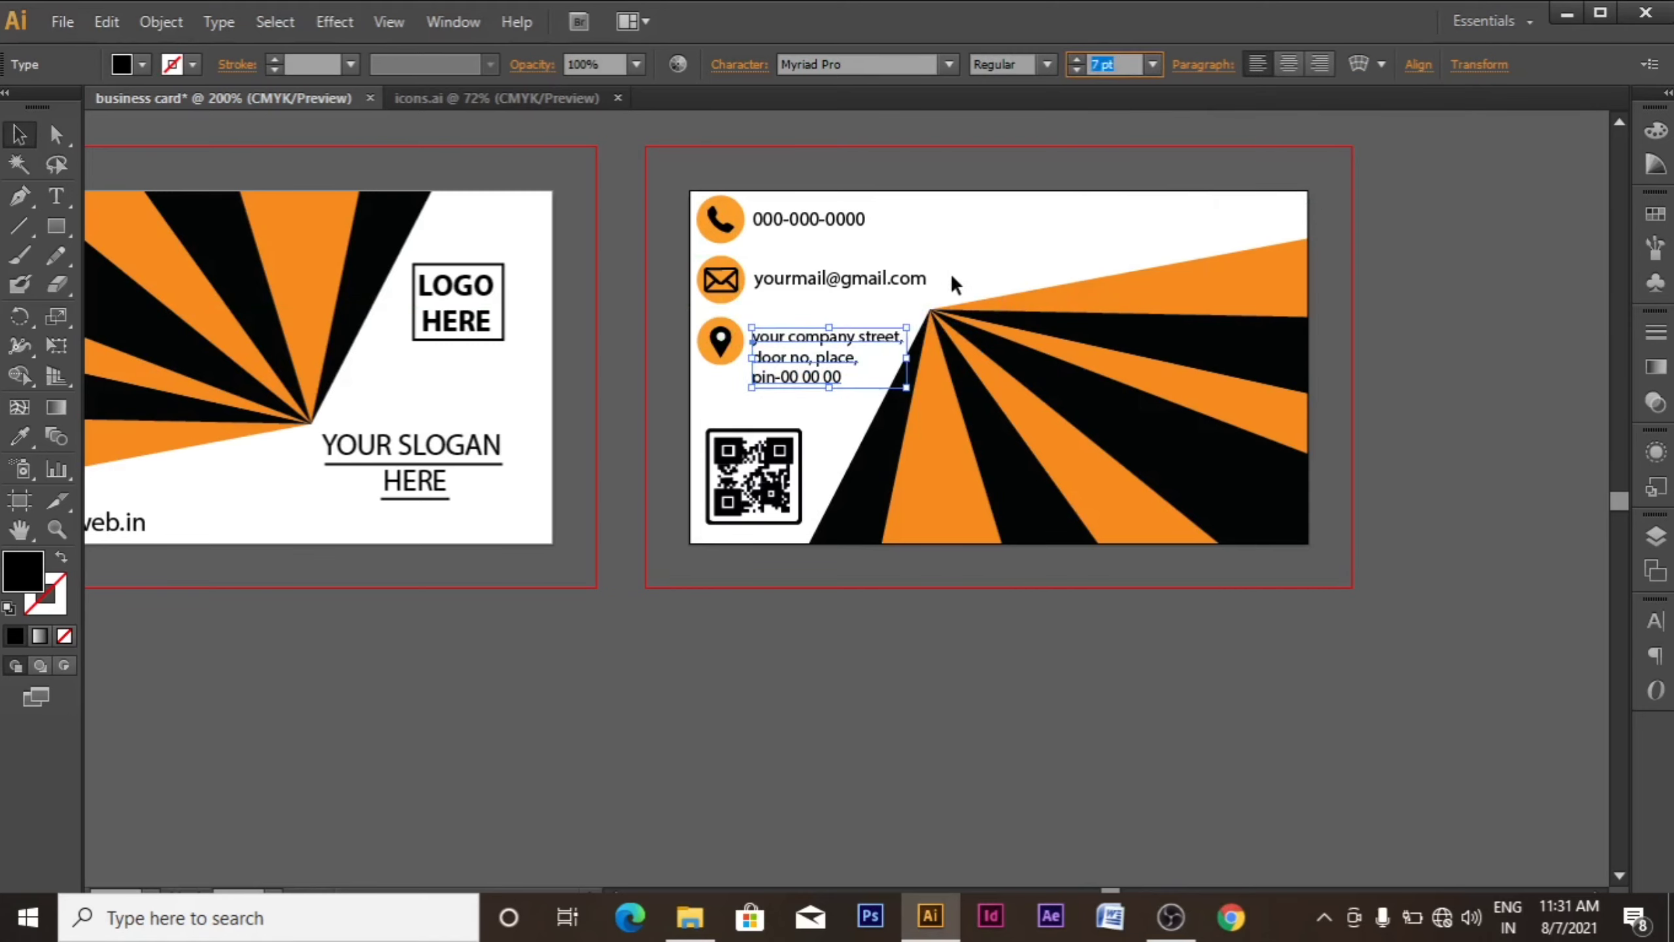
- Set the address, e-mail and phone texts on the second card to the Bold font style
{"action": "left_click", "coordinate": [1047, 65]}
{"action": "left_click", "coordinate": [1033, 291]}
{"action": "left_click", "coordinate": [900, 284]}
{"action": "left_click", "coordinate": [1047, 64]}
{"action": "left_click", "coordinate": [999, 289]}
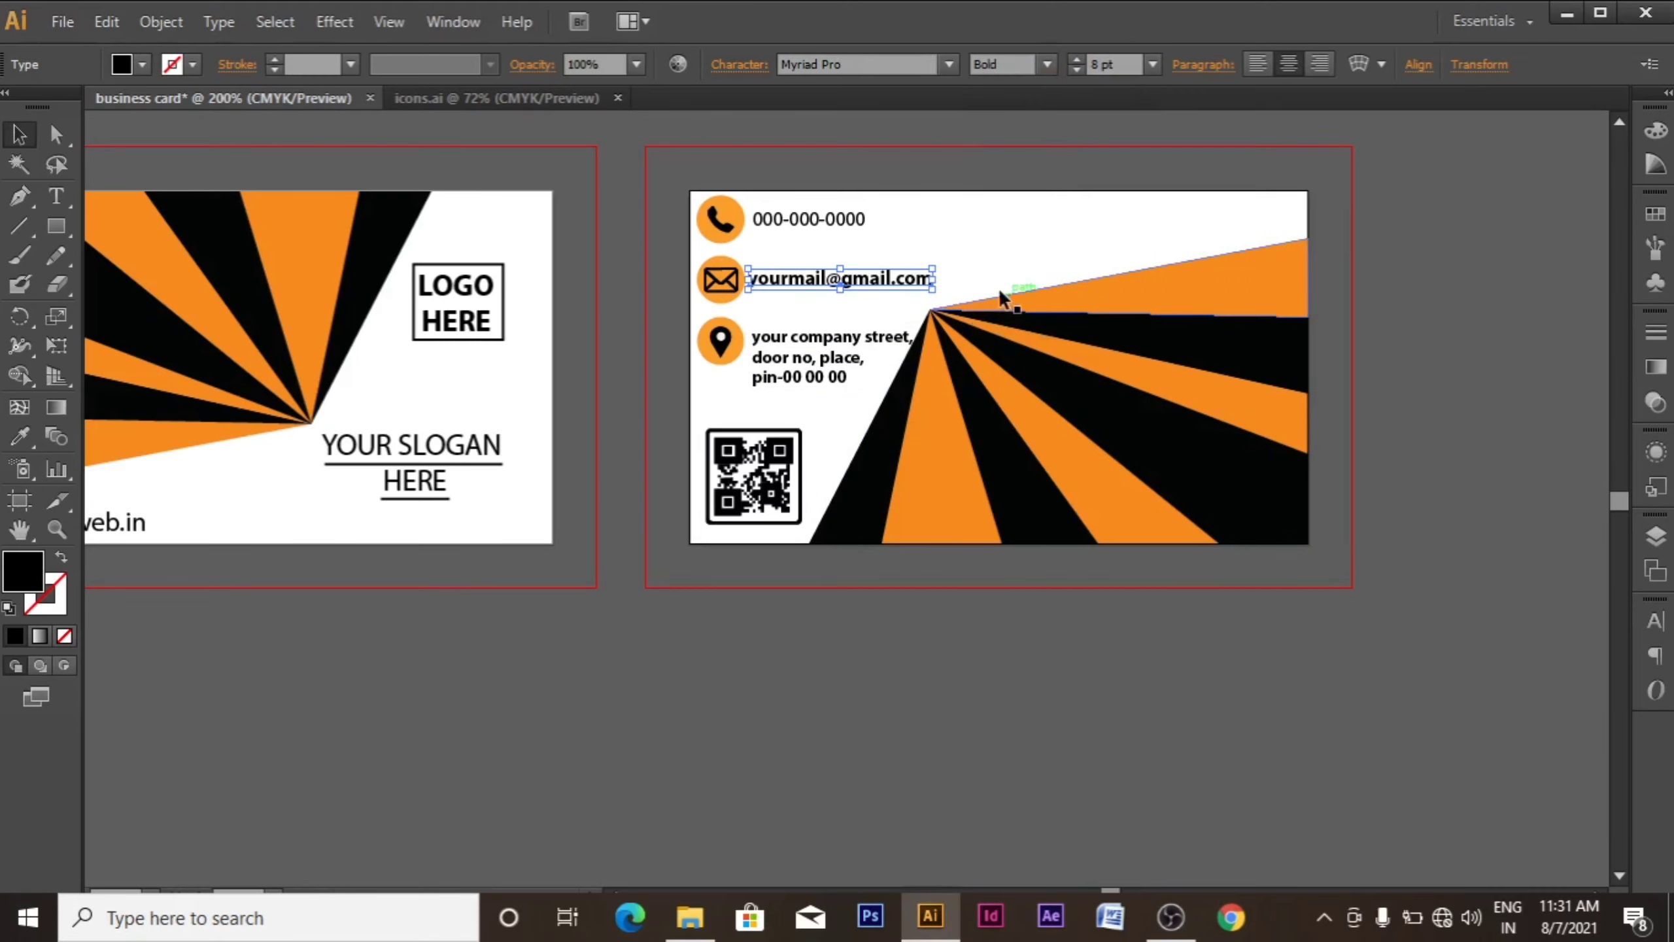
{"action": "left_click", "coordinate": [809, 219]}
{"action": "left_click", "coordinate": [1047, 65]}
{"action": "left_click", "coordinate": [1033, 291]}
- Nudge the e-mail, phone and address texts so their left edges line up beside the icons
{"action": "left_click", "coordinate": [843, 285]}
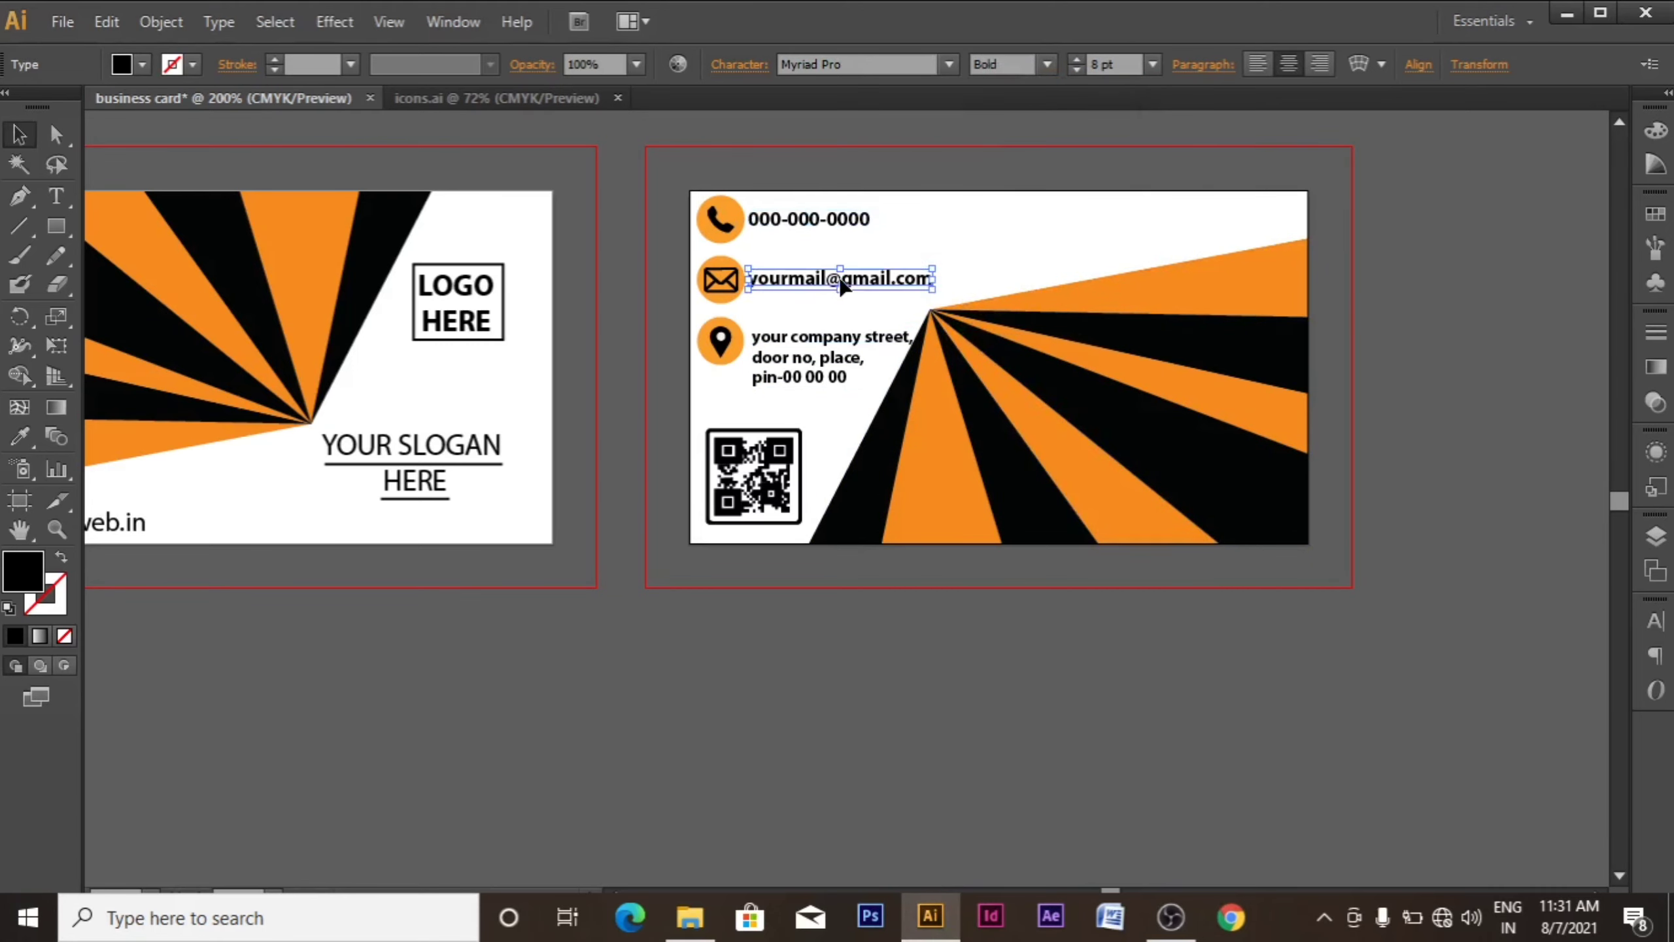
{"action": "left_click", "coordinate": [830, 226]}
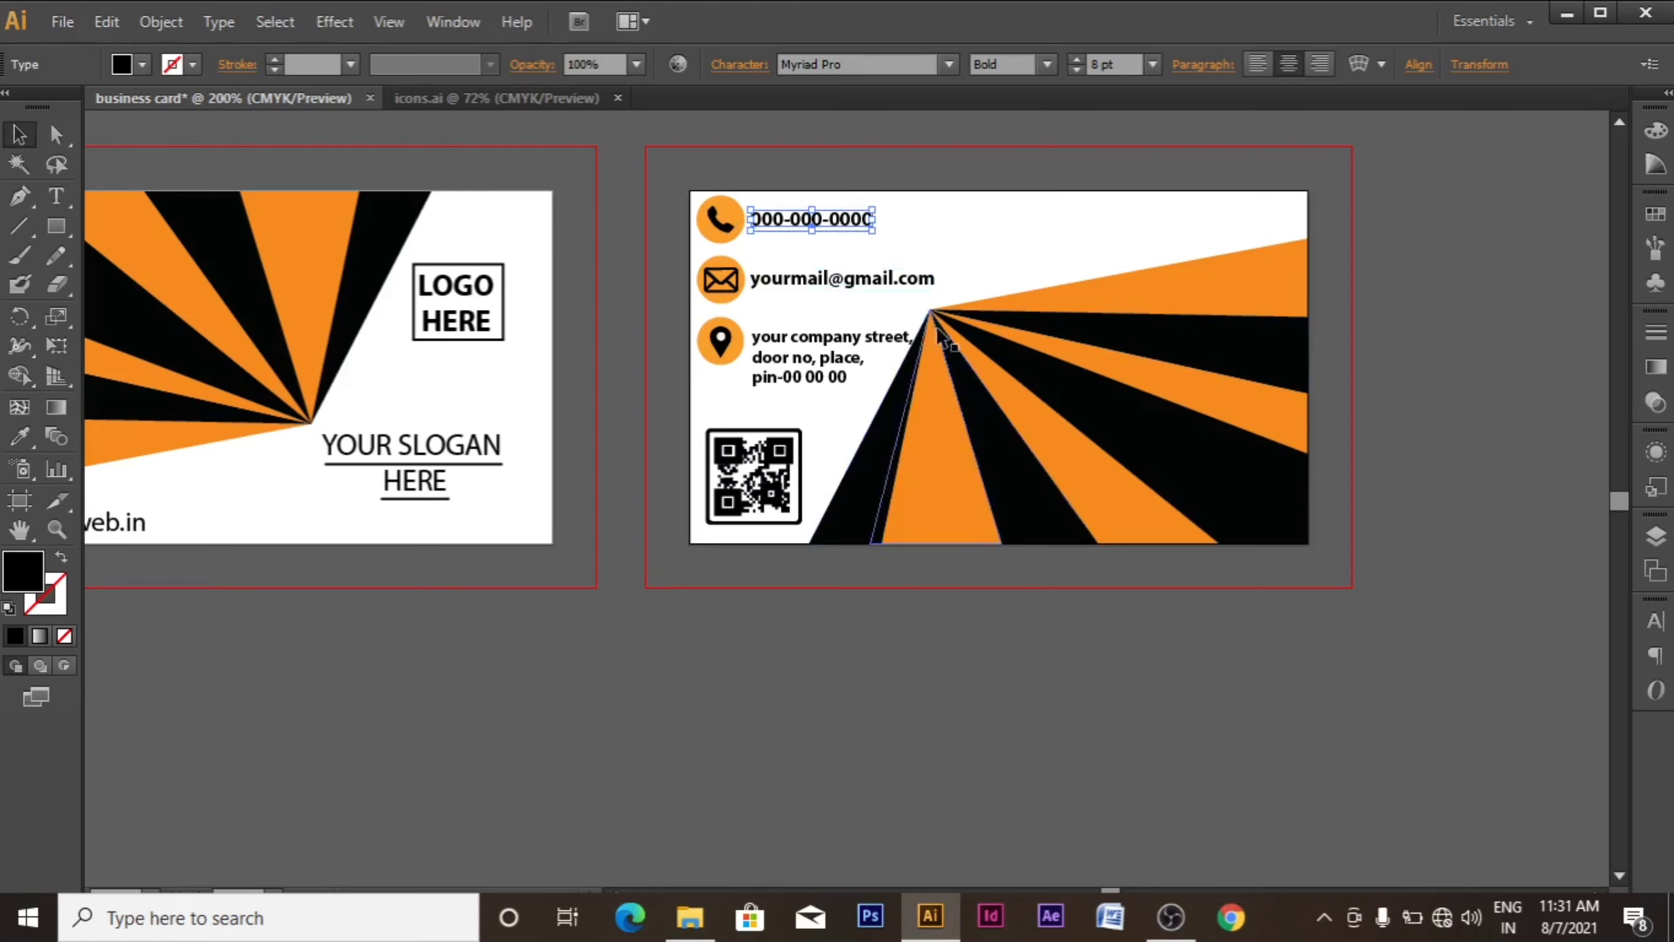
{"action": "left_click_drag", "start_coordinate": [786, 336], "coordinate": [783, 337]}
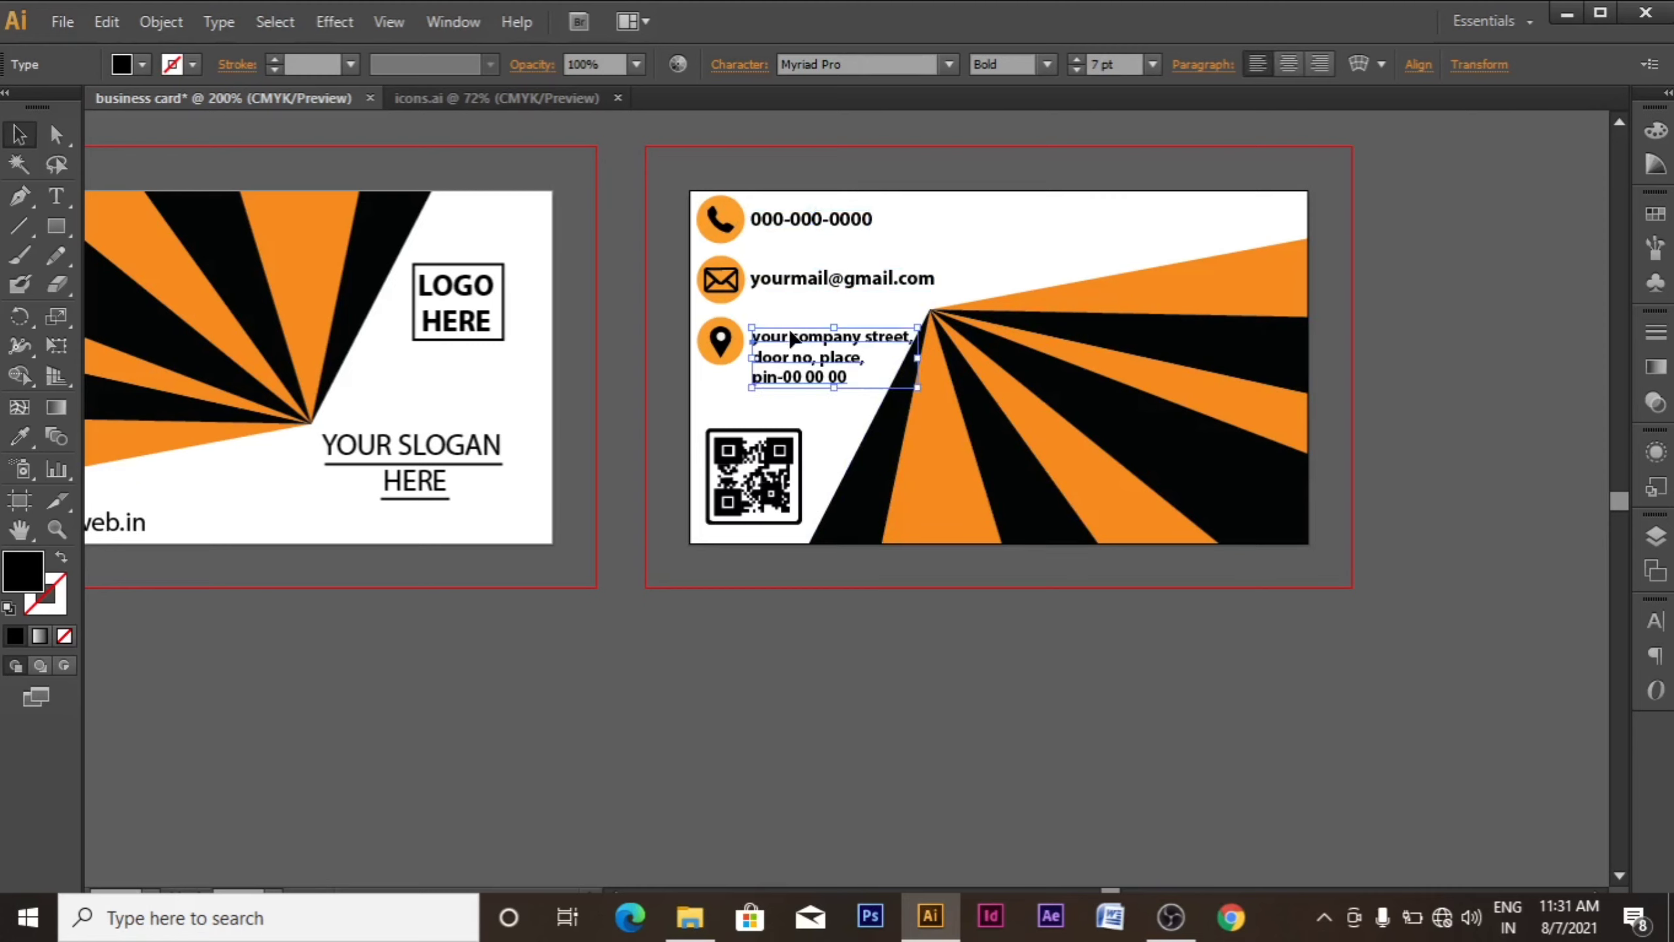
{"action": "left_click", "coordinate": [1066, 633]}
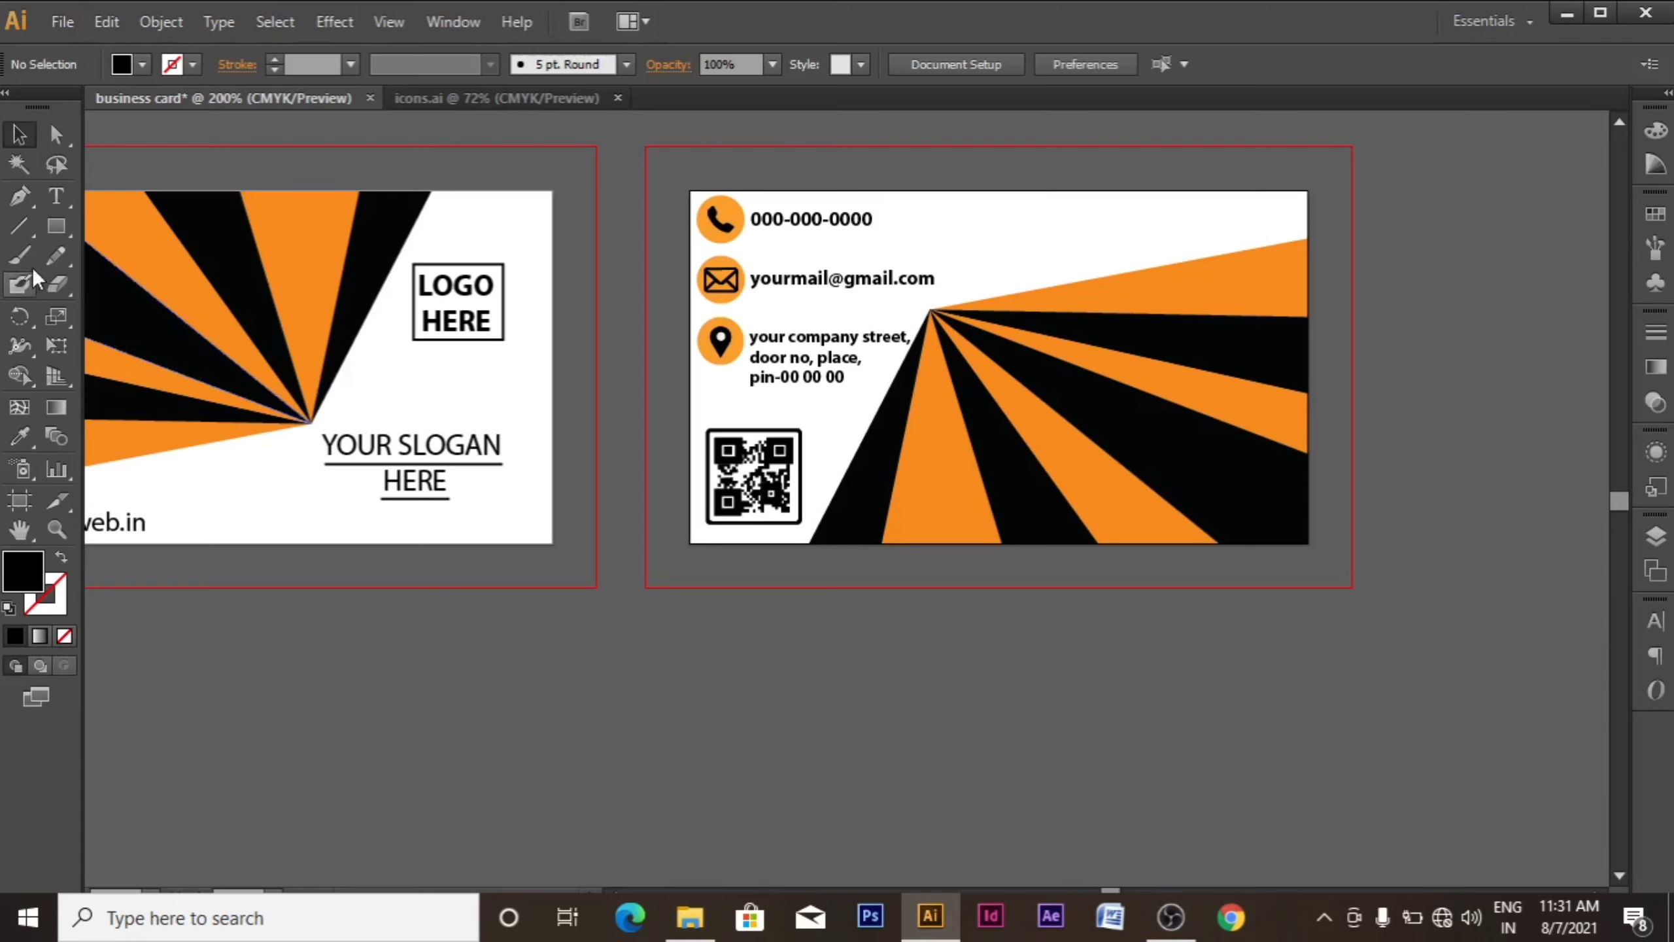
- Draw a rectangular frame around the slogan on the first card with no fill and a 1 pt black stroke
{"action": "left_click", "coordinate": [56, 226]}
{"action": "mouse_move", "coordinate": [317, 427]}
{"action": "left_mouse_down"}
{"action": "mouse_move", "coordinate": [392, 441]}
{"action": "mouse_move", "coordinate": [515, 512]}
{"action": "left_mouse_up"}
{"action": "left_click", "coordinate": [61, 557]}
{"action": "left_click", "coordinate": [489, 713]}
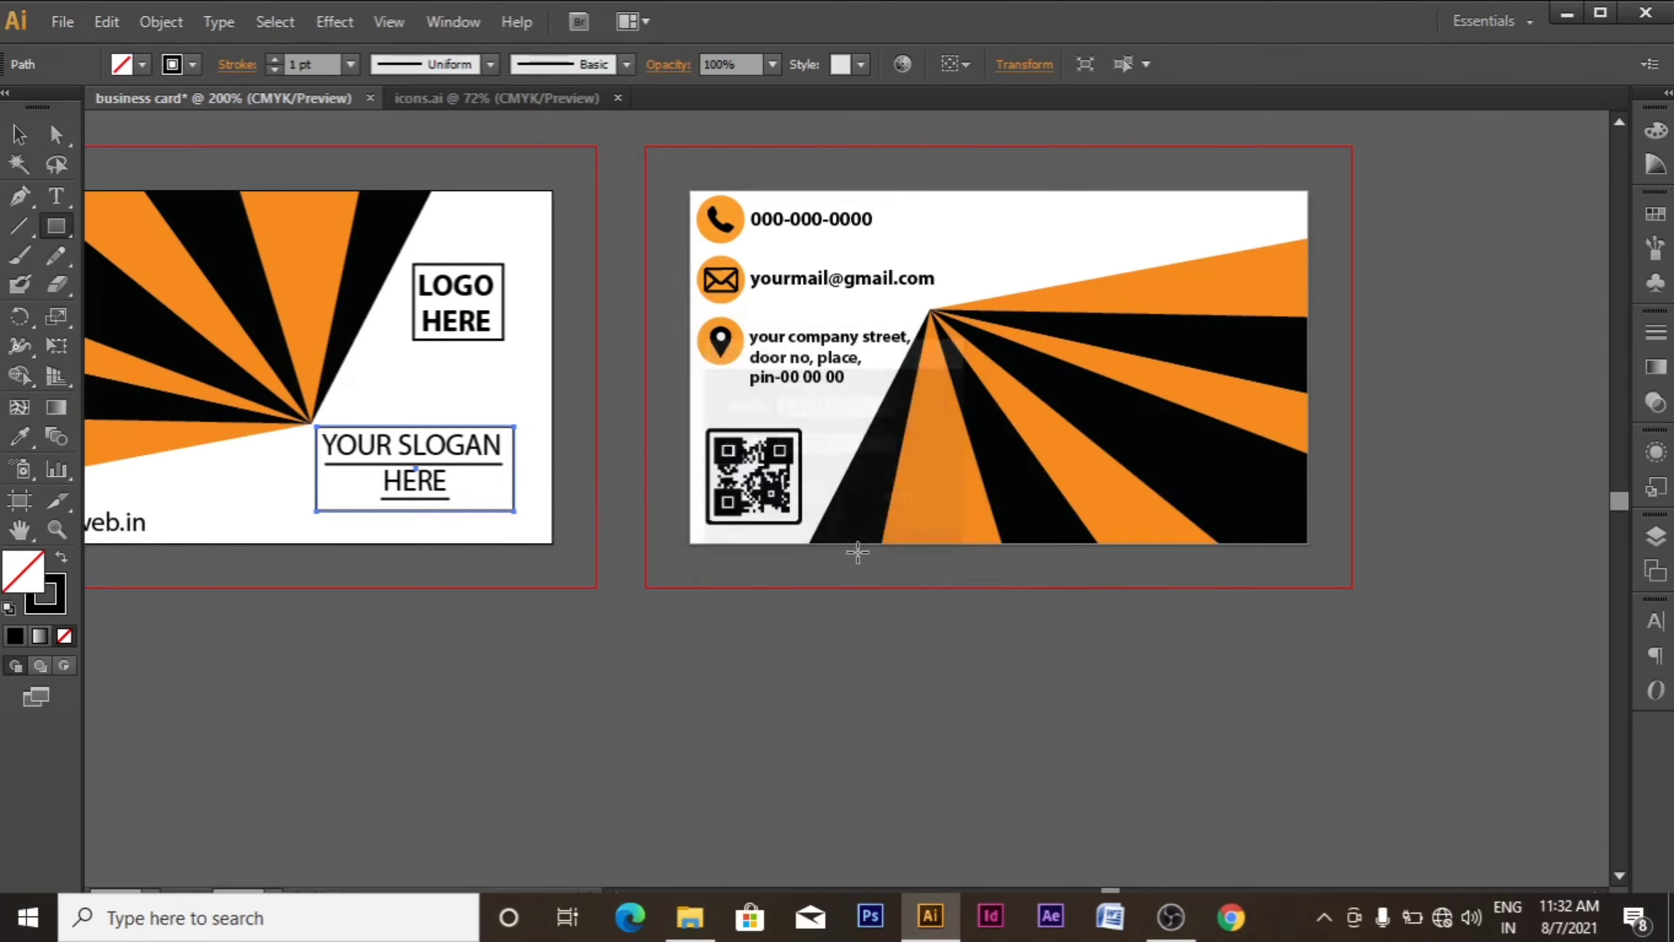
{"action": "key", "text": "v"}
{"action": "left_click", "coordinate": [748, 759]}
{"action": "key", "text": "ctrl+minus"}
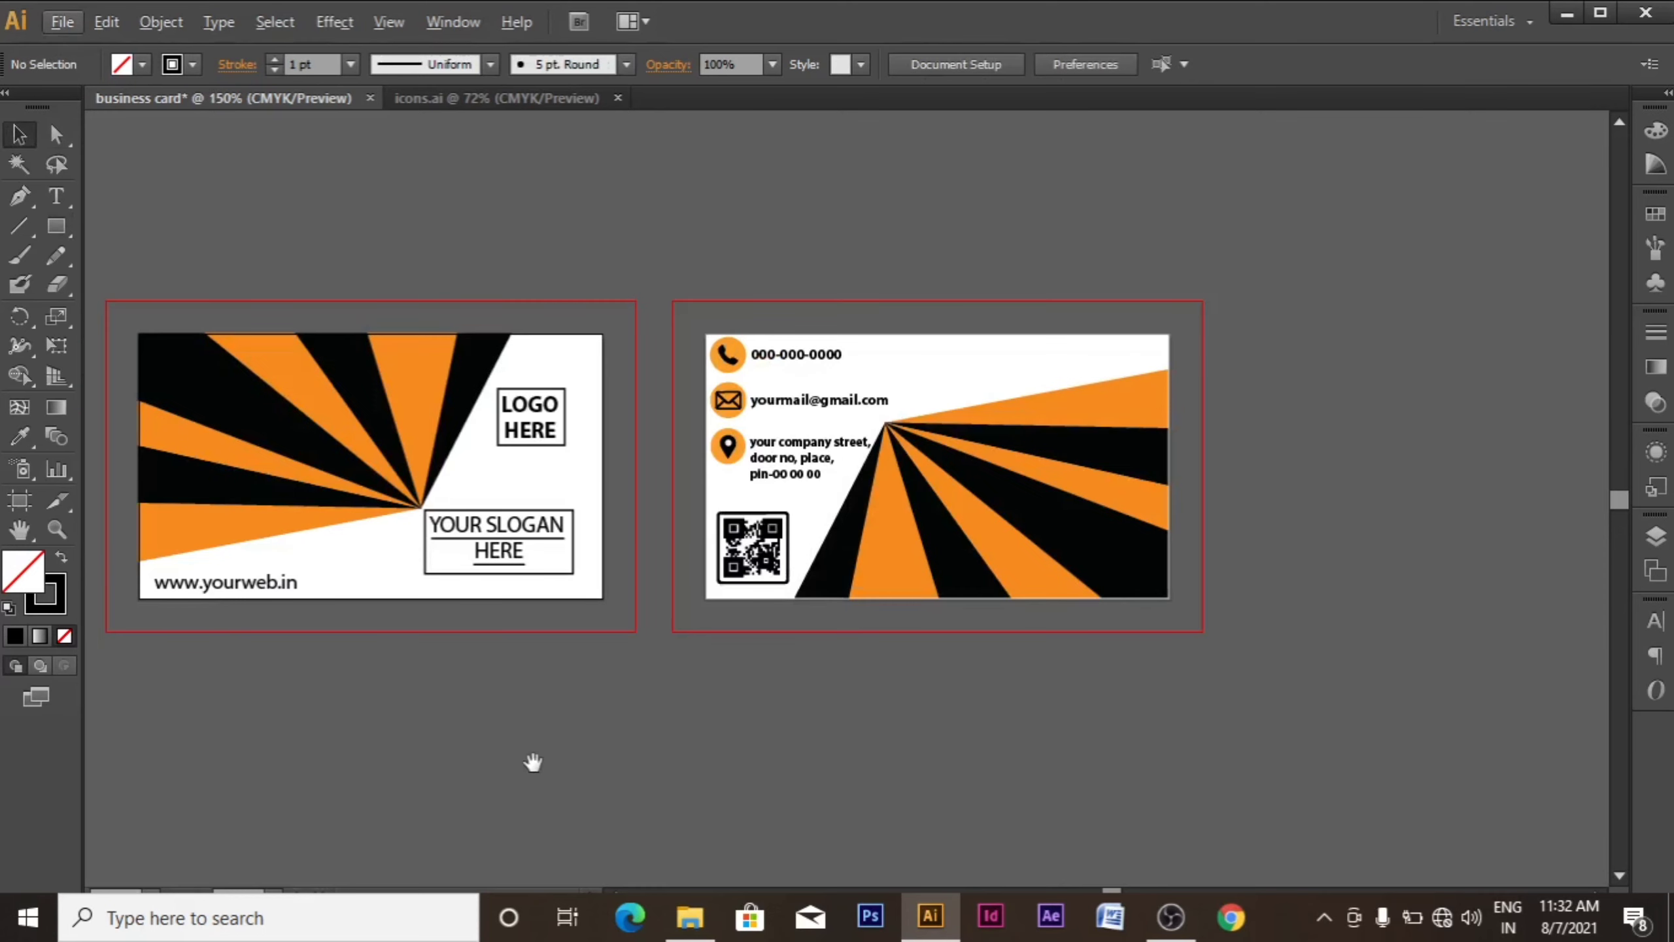
{"action": "left_click_drag", "start_coordinate": [530, 758], "coordinate": [678, 771]}
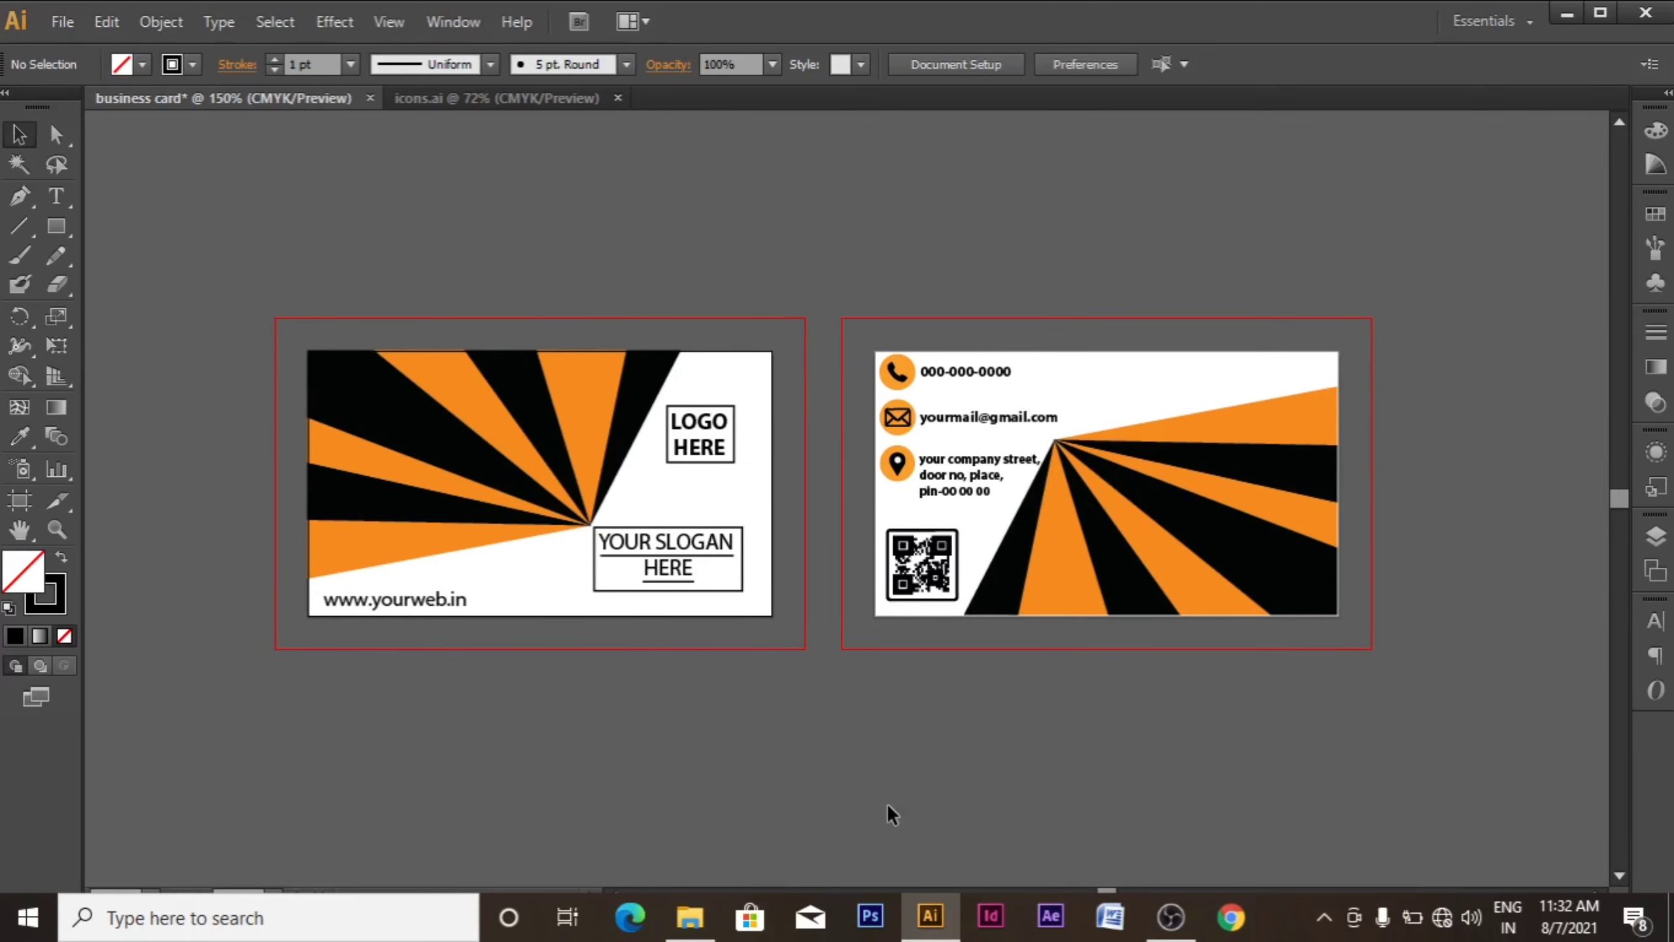